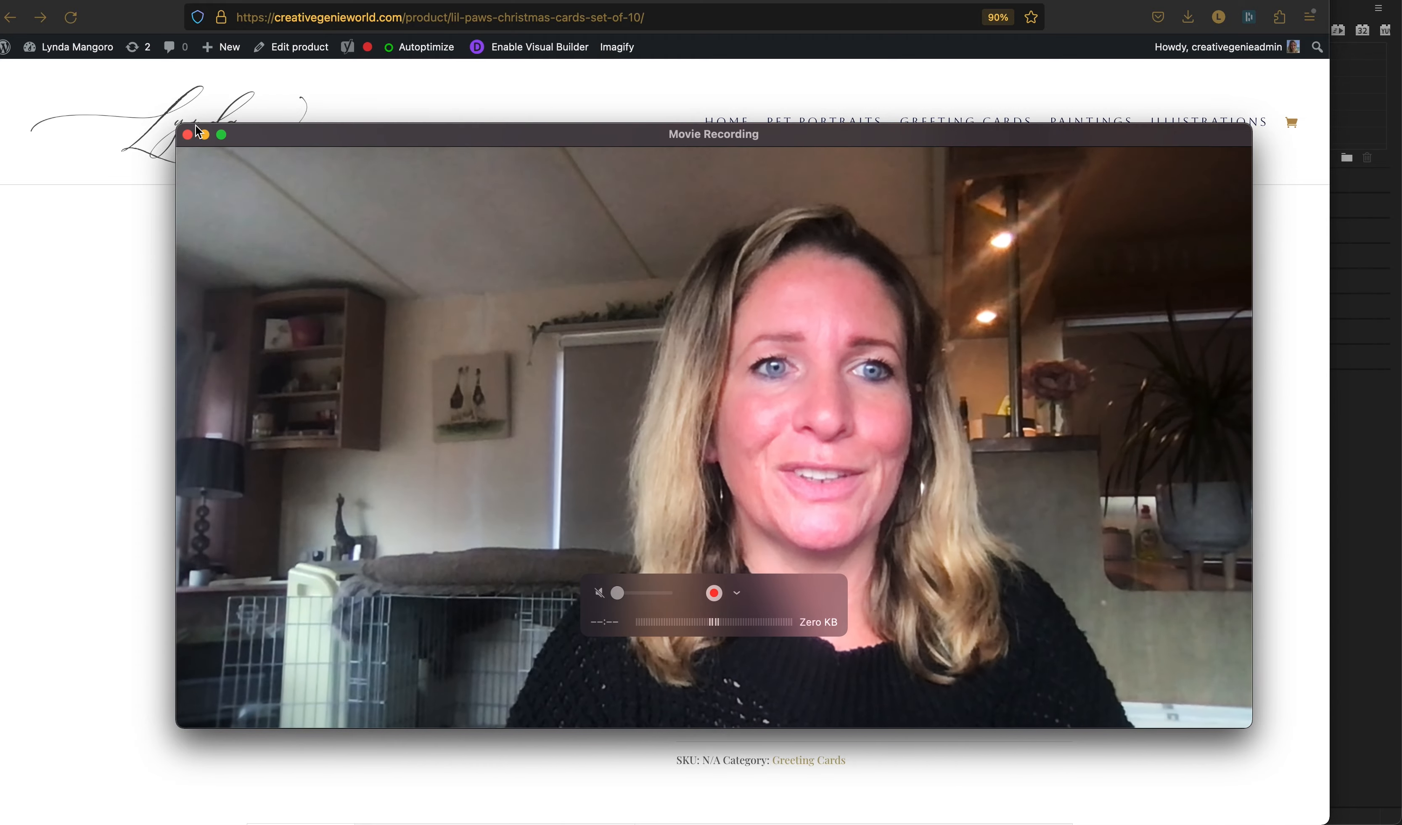
Step: Preview the Black, Brown and Golden colour swatches on the Lil Paws Christmas Cards product page
{"action": "left_click_drag", "start_coordinate": [195, 125], "coordinate": [929, 409]}
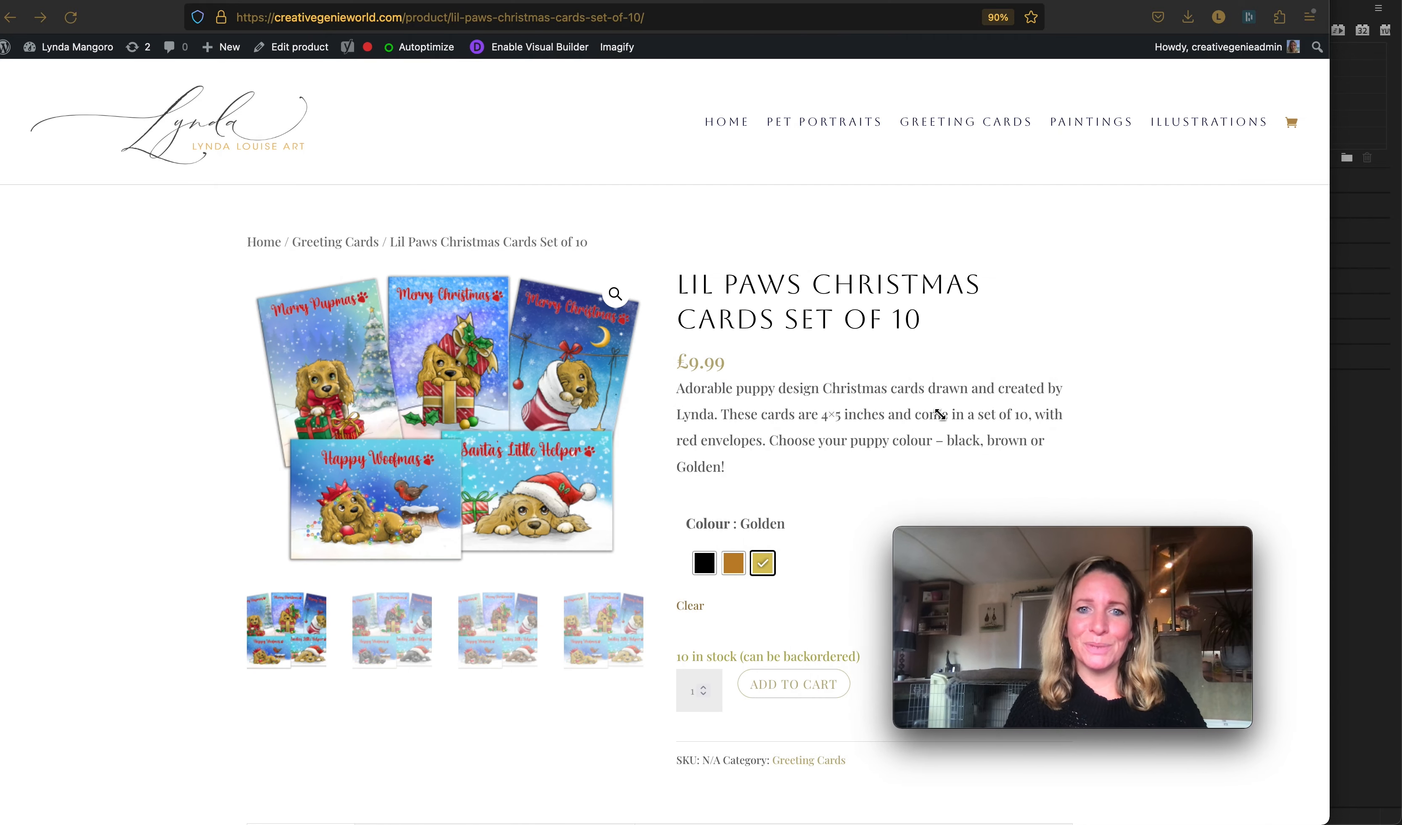
{"action": "left_click", "coordinate": [745, 458]}
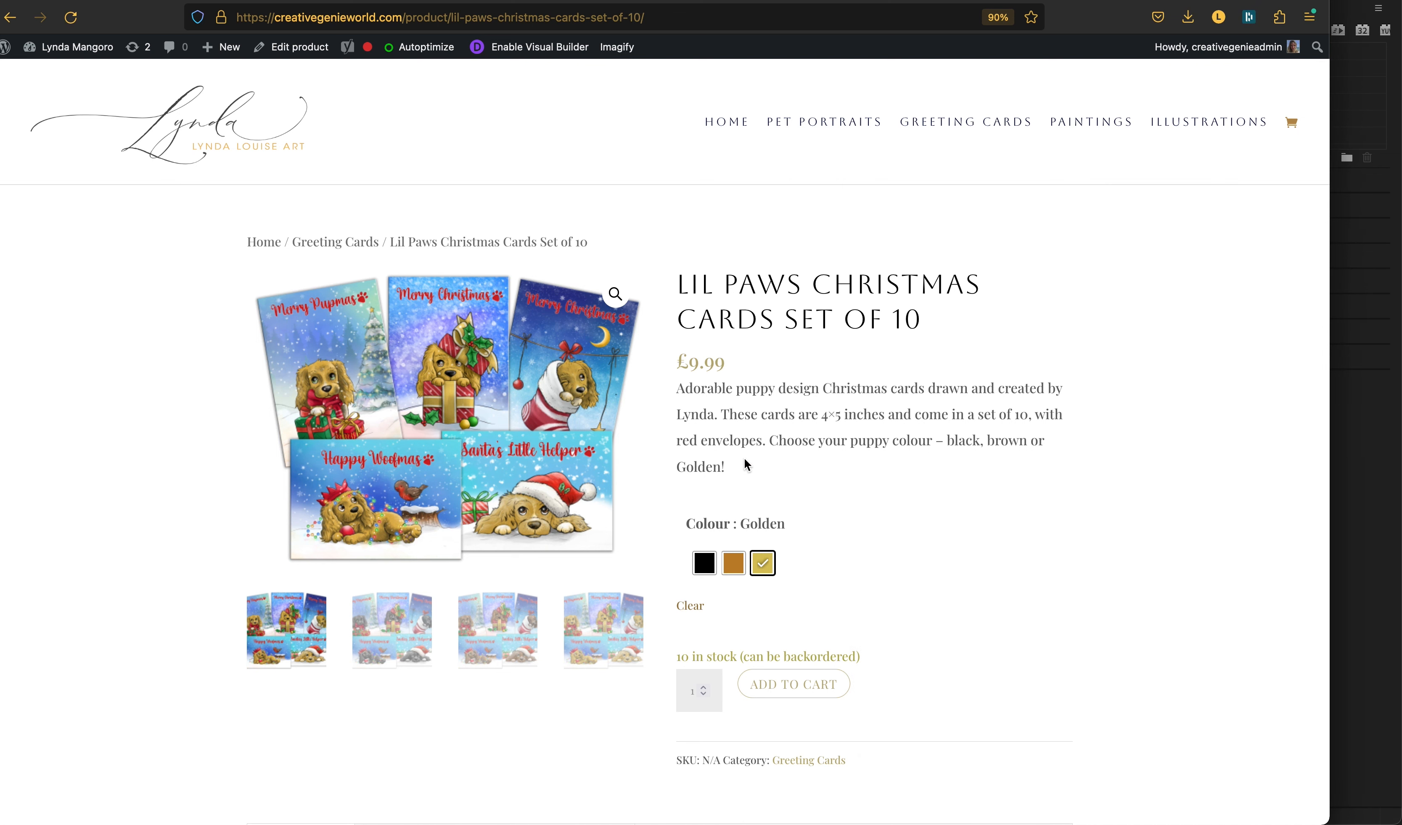
{"action": "left_click", "coordinate": [712, 570]}
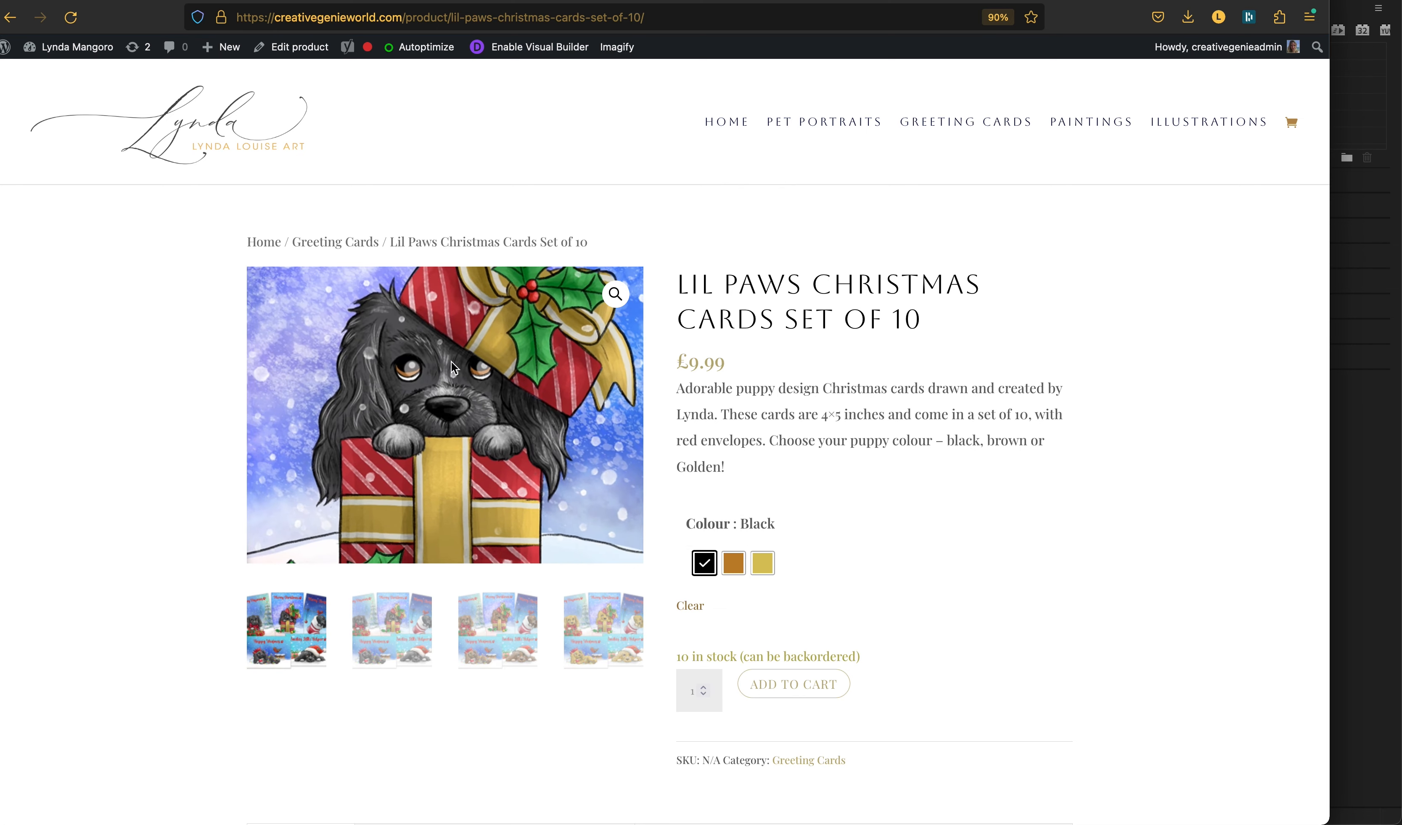
{"action": "left_click", "coordinate": [732, 564]}
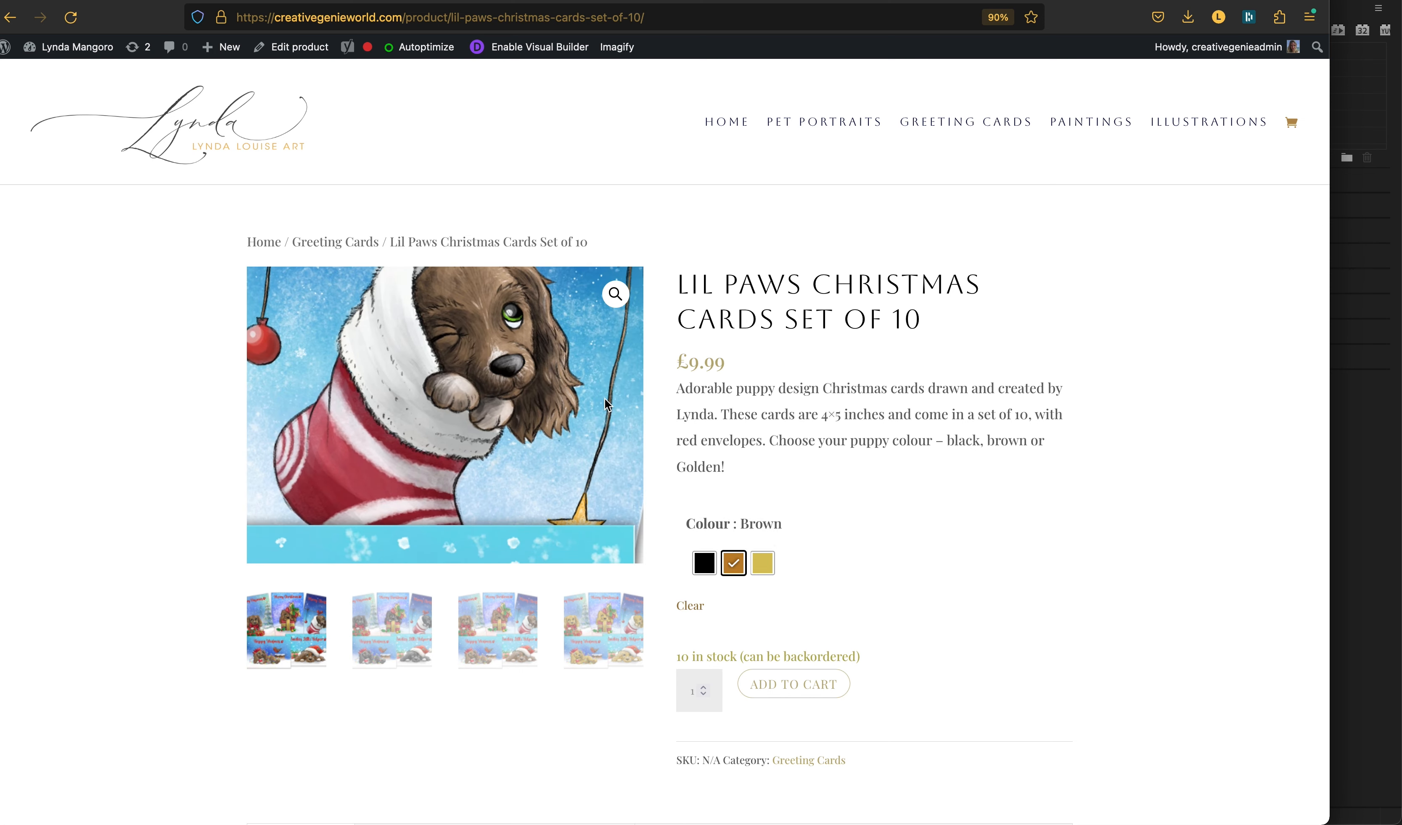
{"action": "left_click", "coordinate": [763, 563]}
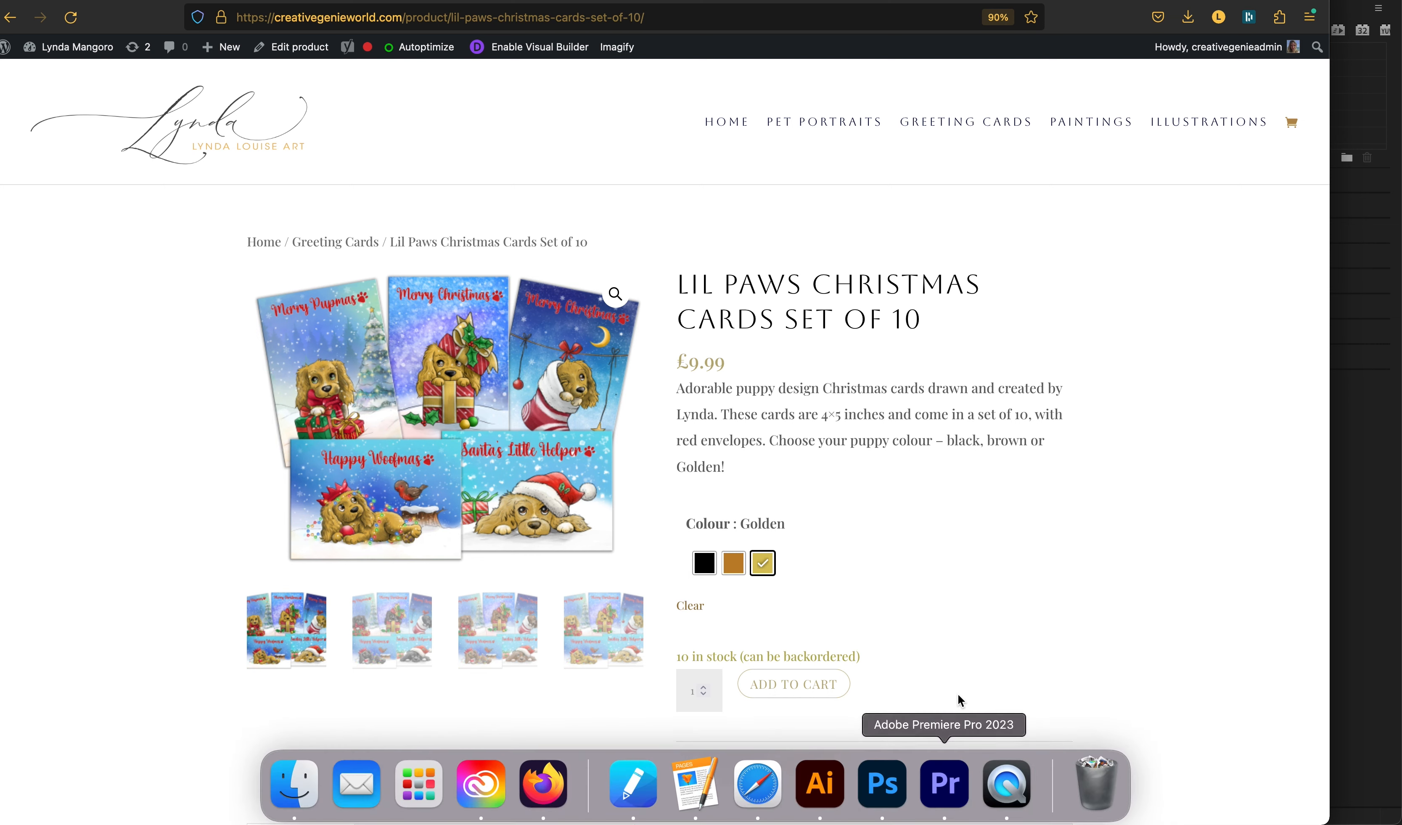
{"action": "left_click", "coordinate": [1000, 793]}
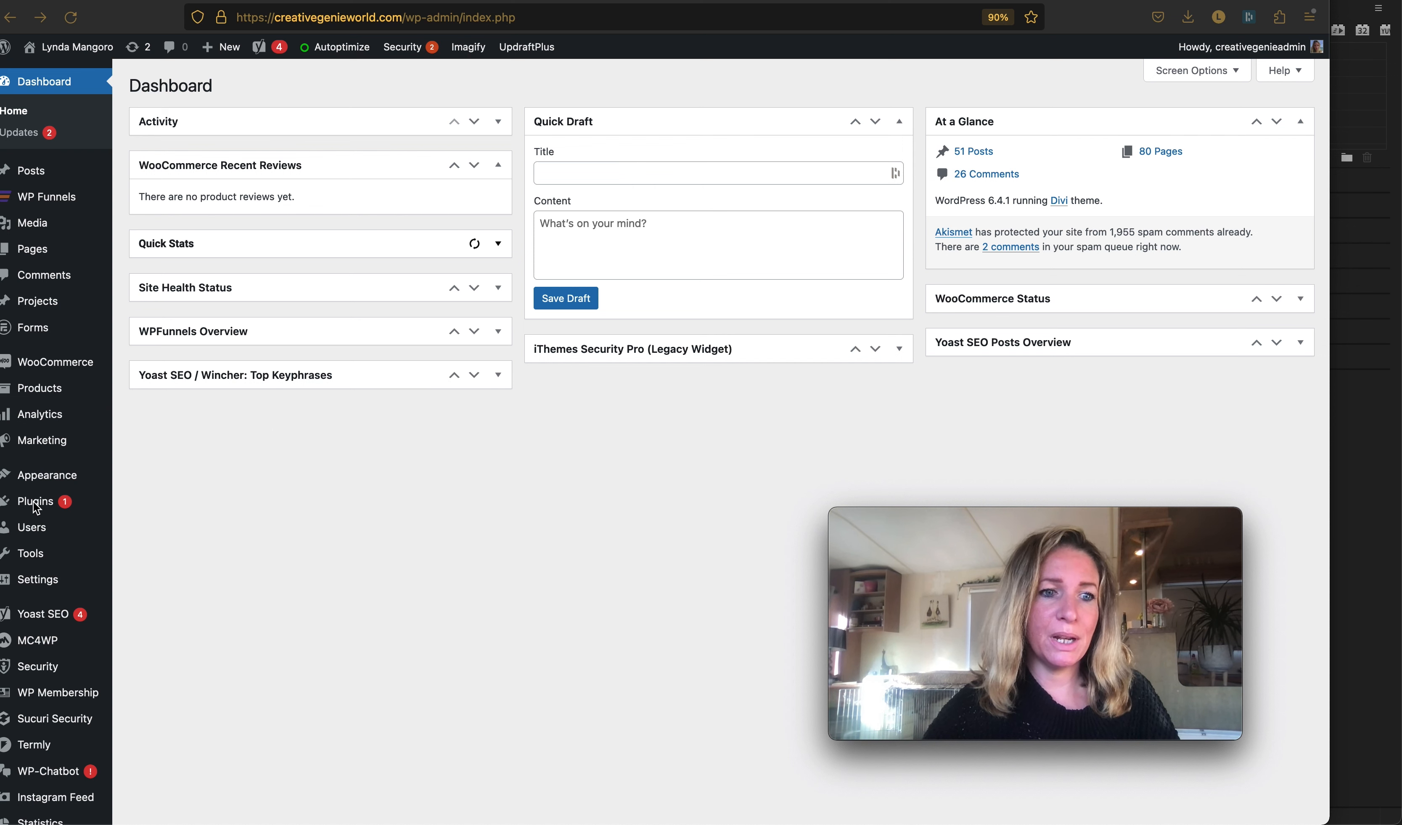
Step: Search for new plugins matching "Variation swatches for woocommerce", then install and activate the first Variation Swatches for WooCommerce result
{"action": "mouse_move", "coordinate": [36, 504]}
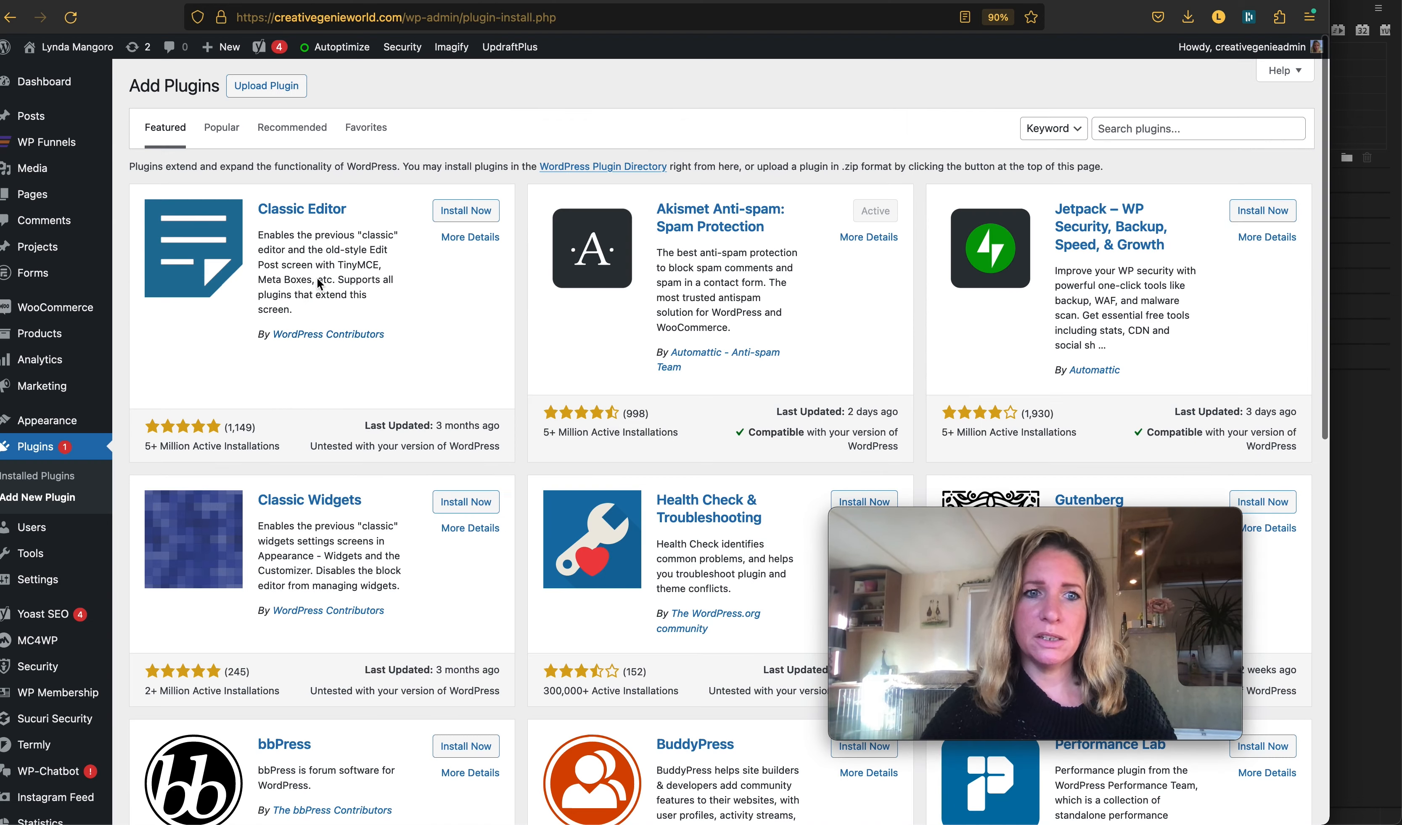
{"action": "left_click", "coordinate": [1160, 134]}
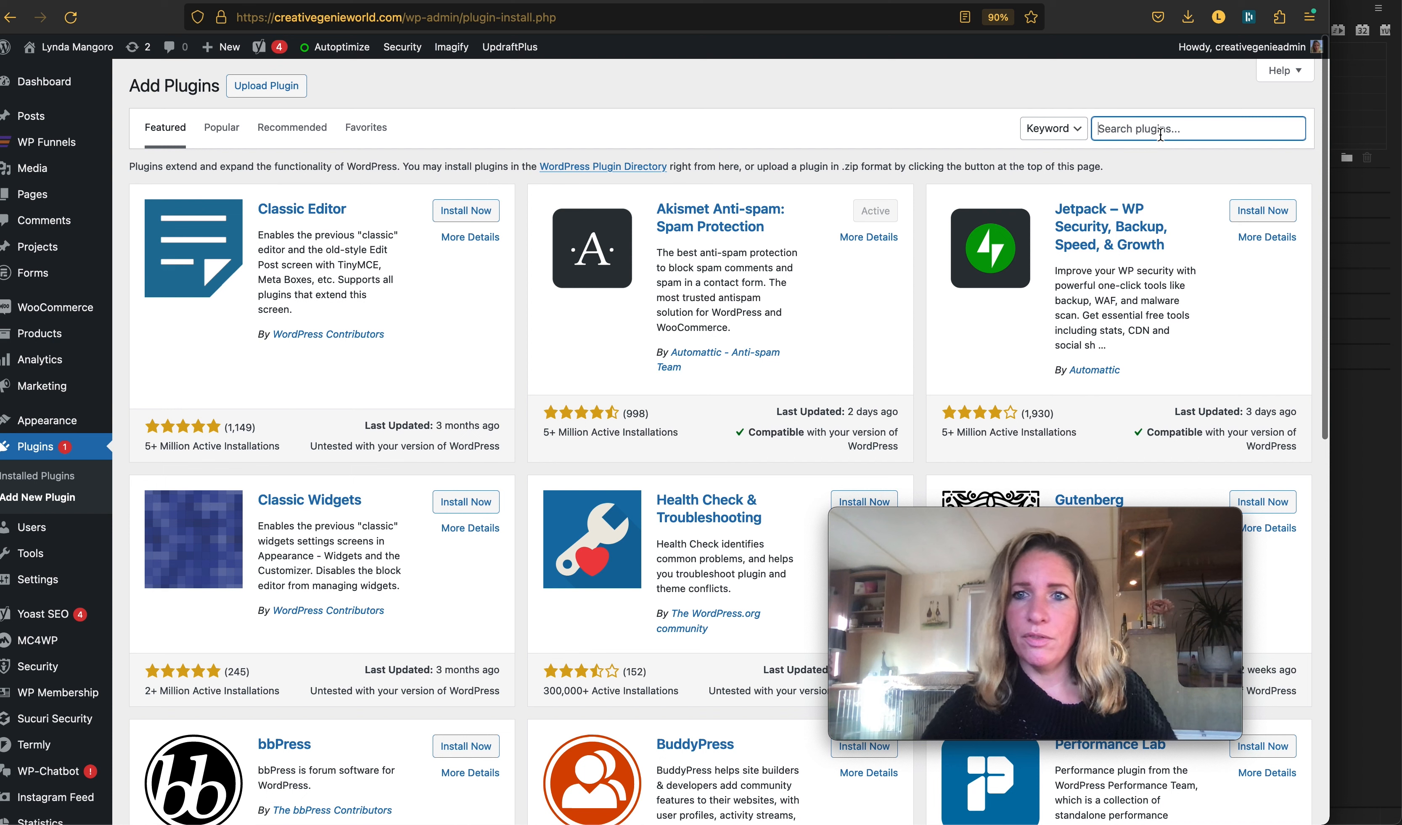
{"action": "type", "text": "Var"}
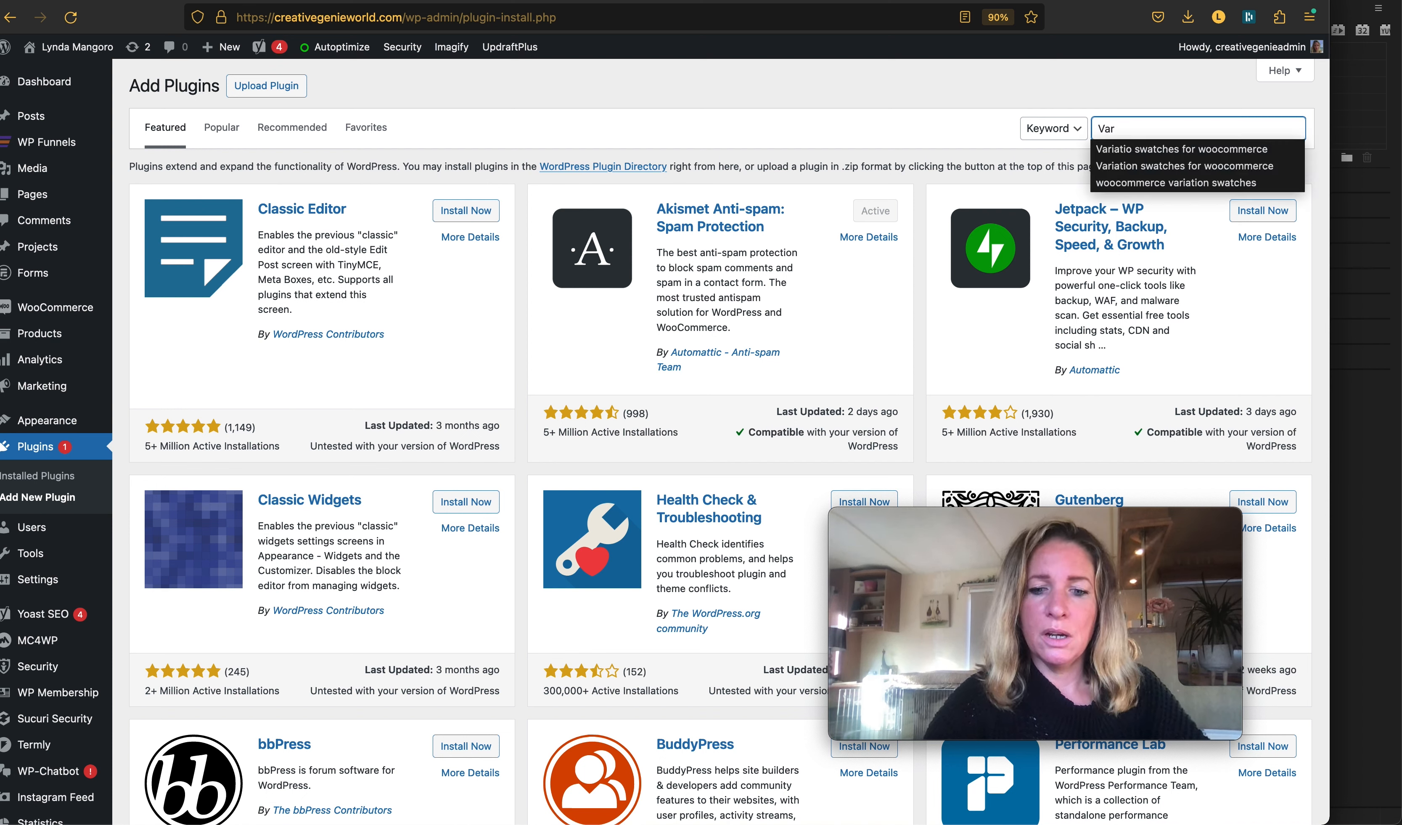
{"action": "type", "text": "iation Swatches"}
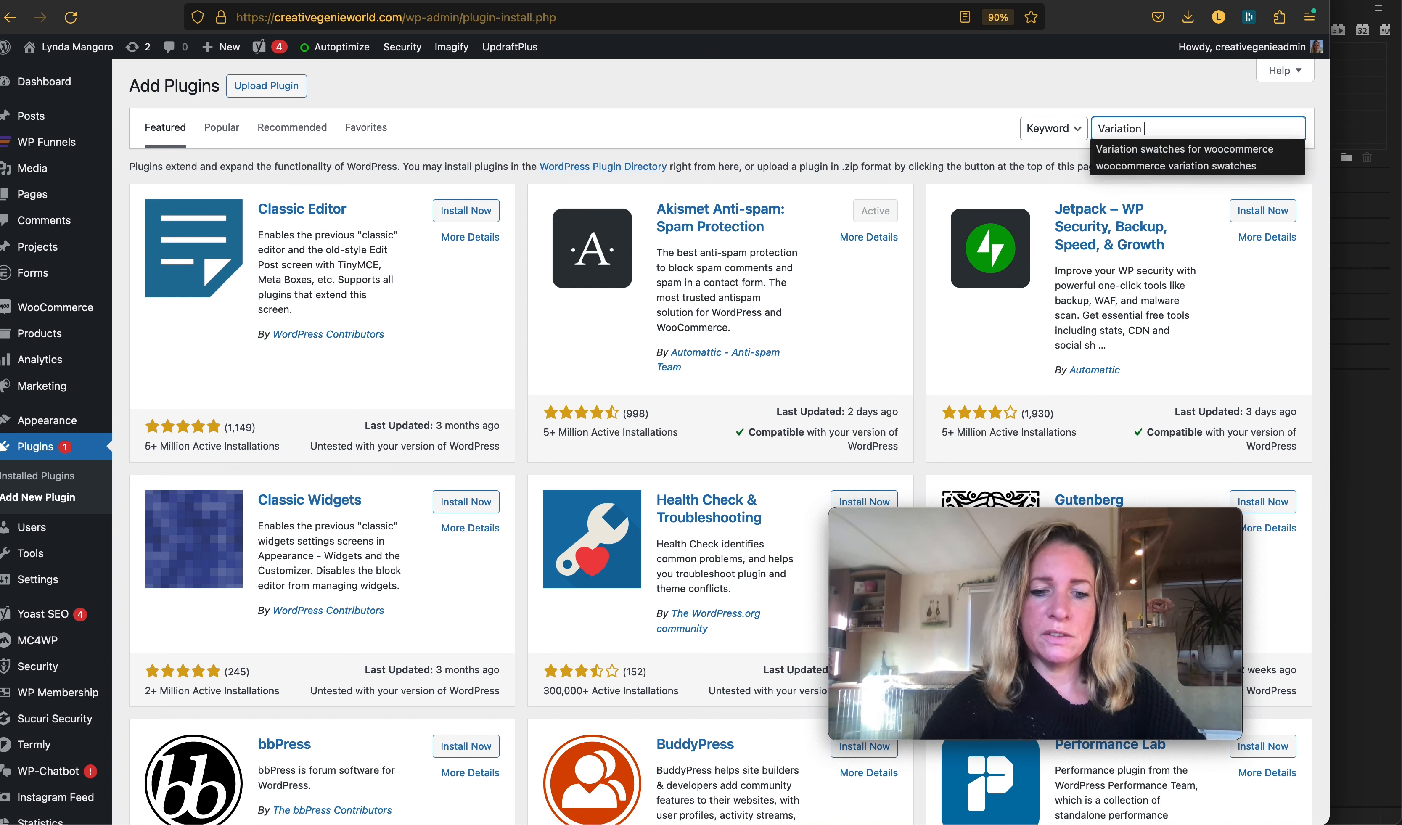
{"action": "left_click", "coordinate": [1181, 145]}
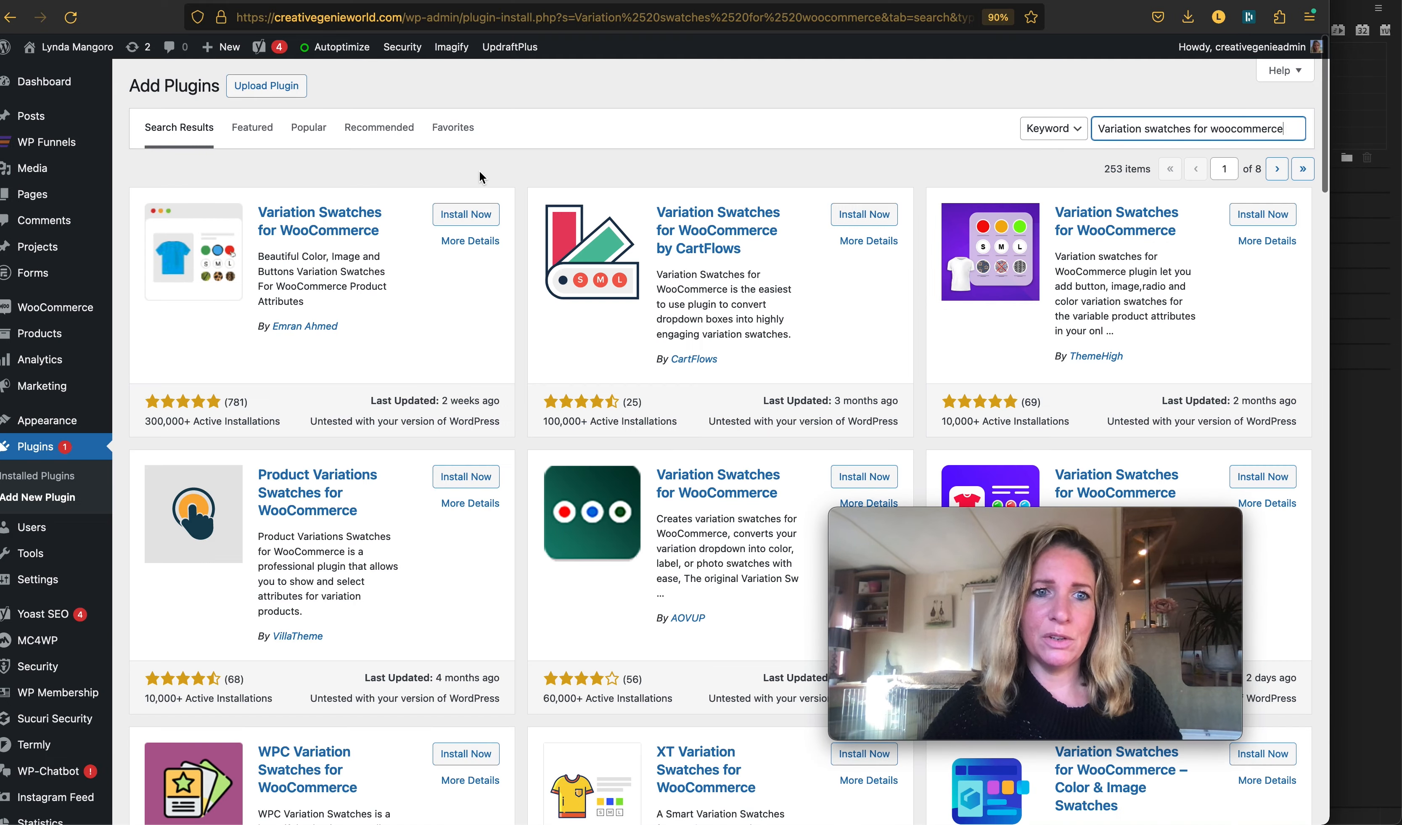
{"action": "left_click", "coordinate": [460, 214]}
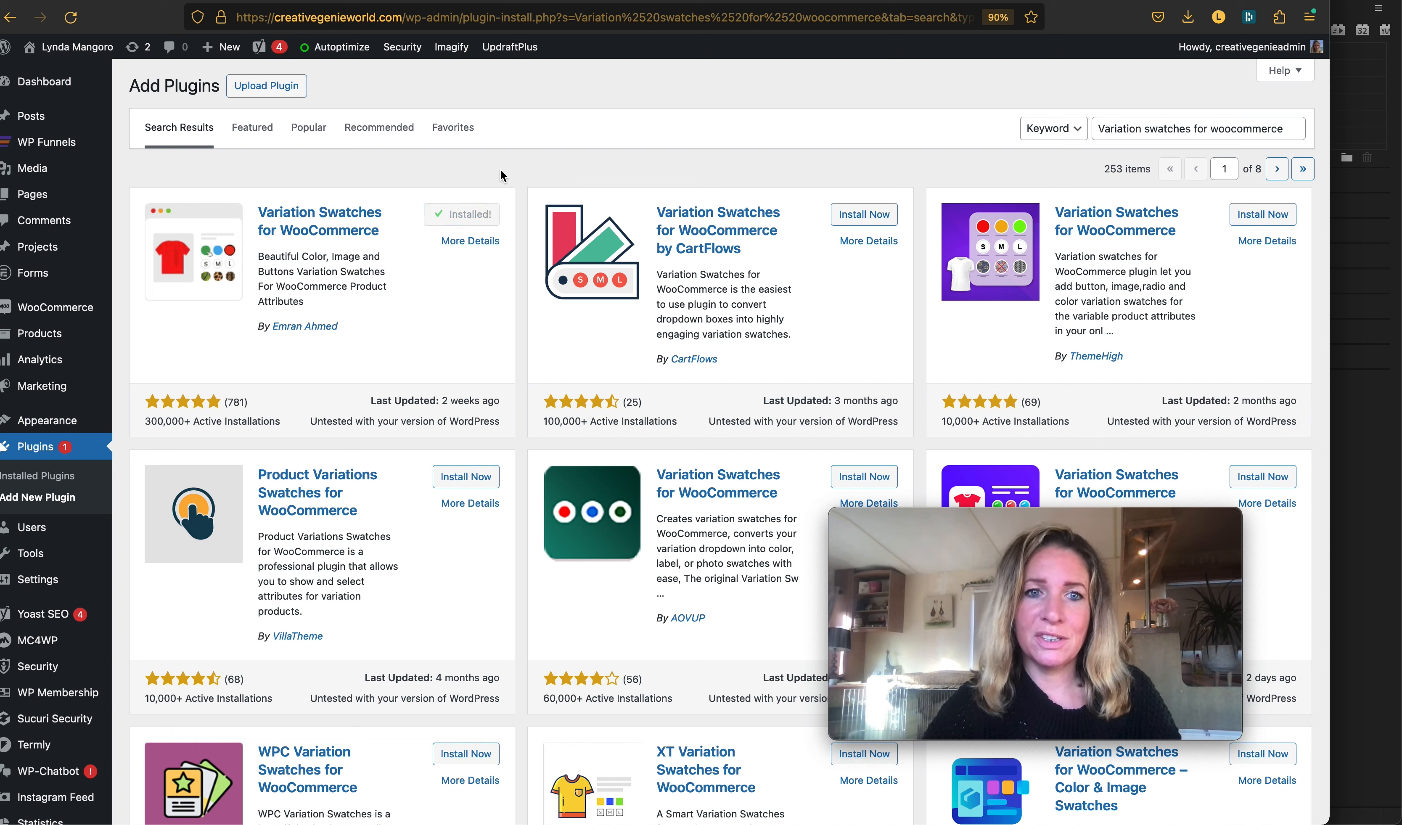
{"action": "left_click", "coordinate": [473, 214]}
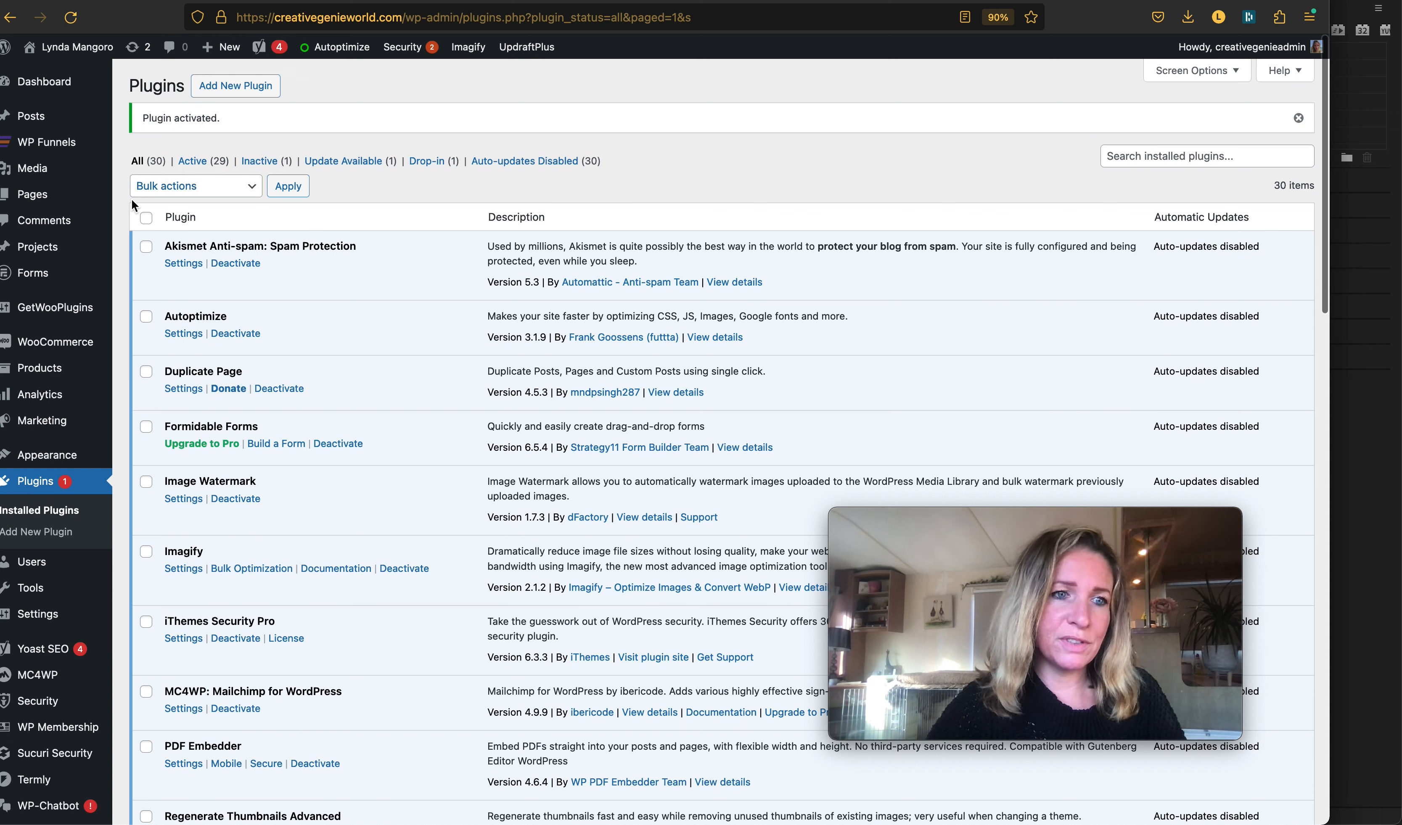
Step: Open the management page for product attributes
{"action": "mouse_move", "coordinate": [64, 367]}
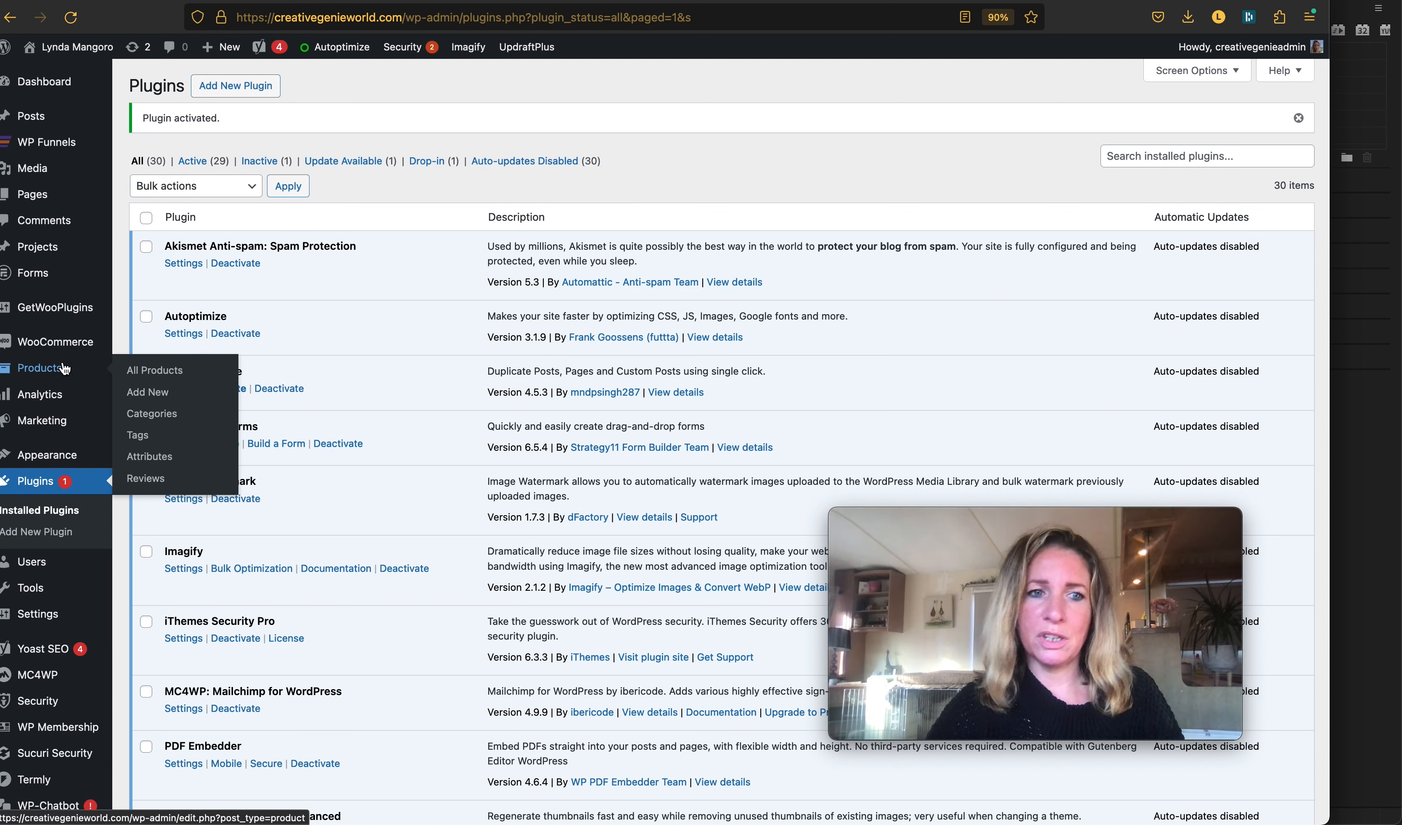
{"action": "left_click", "coordinate": [150, 456]}
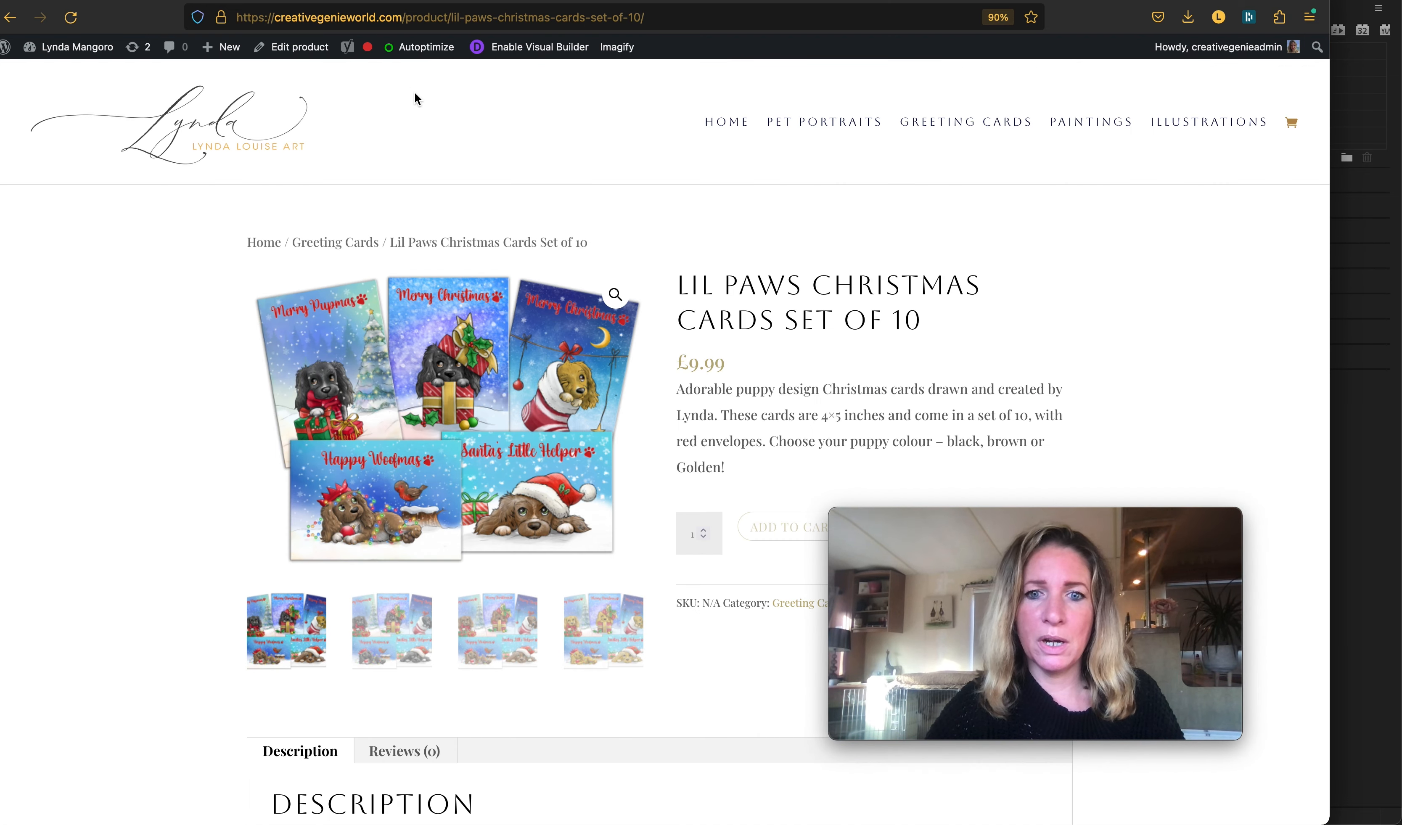
Step: Look through the gallery images of the Lil Paws Christmas Cards set on its product page
{"action": "left_click_drag", "start_coordinate": [901, 519], "coordinate": [940, 574]}
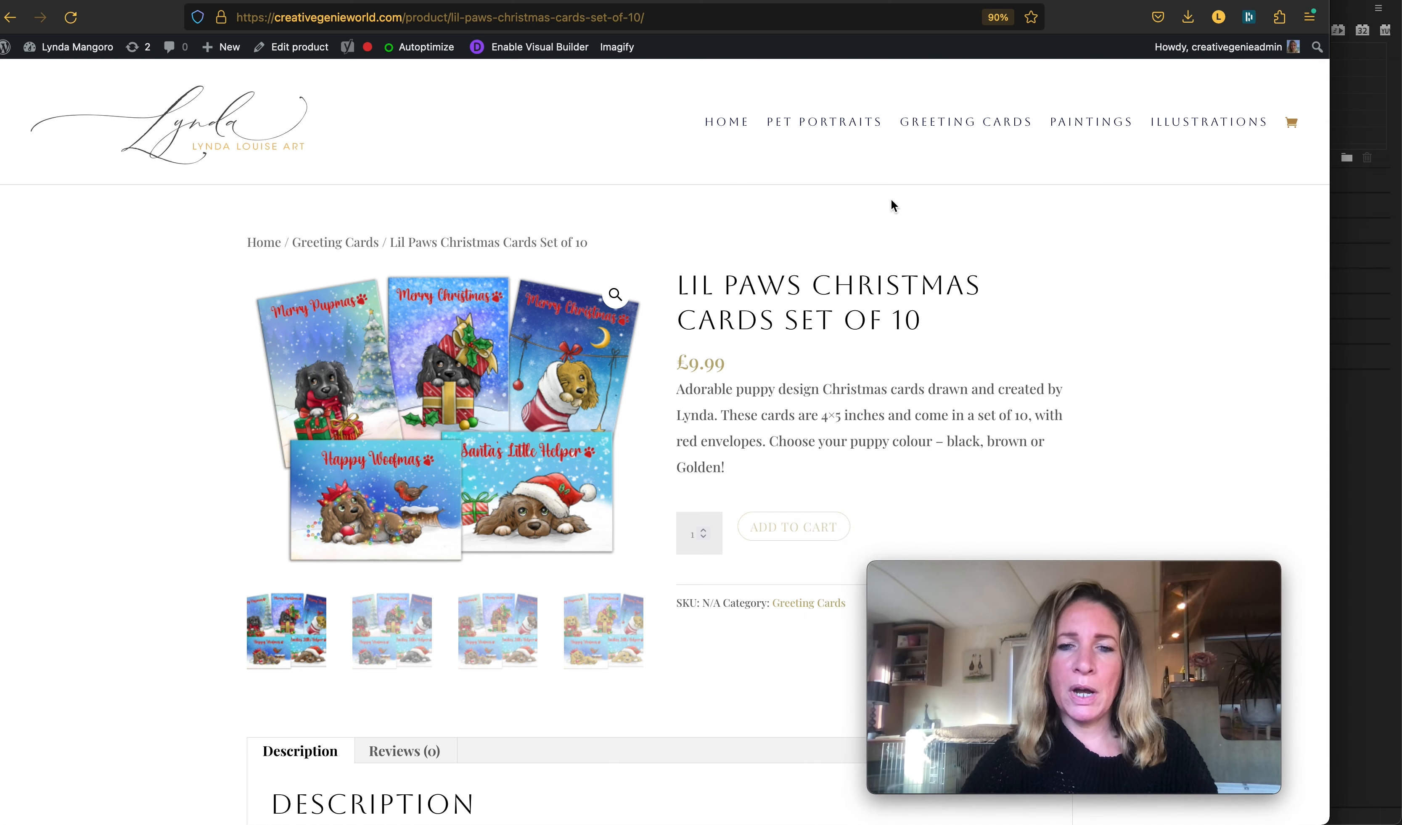
{"action": "scroll", "coordinate": [863, 195], "scroll_direction": "down", "scroll_amount": 2}
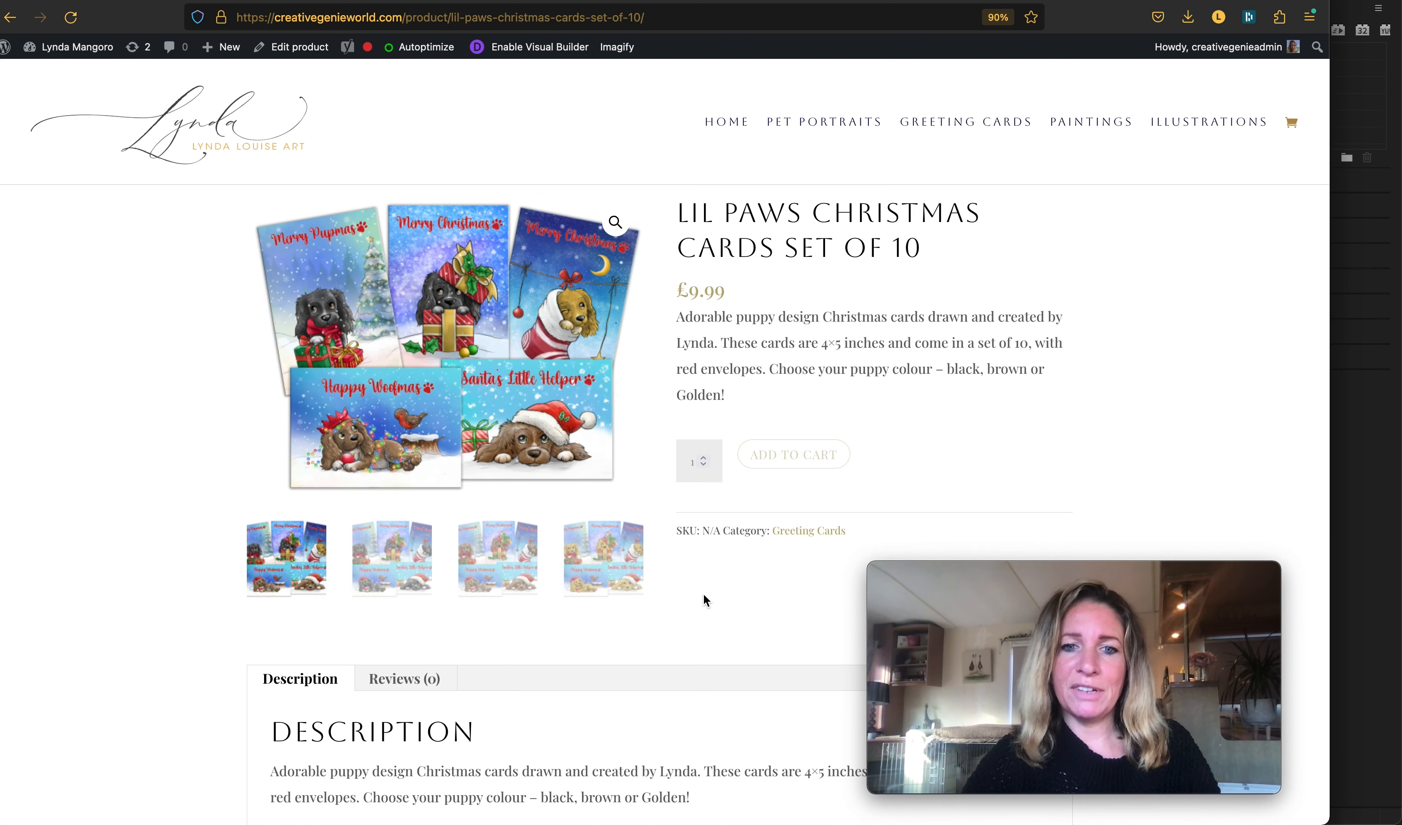
{"action": "left_click", "coordinate": [415, 583]}
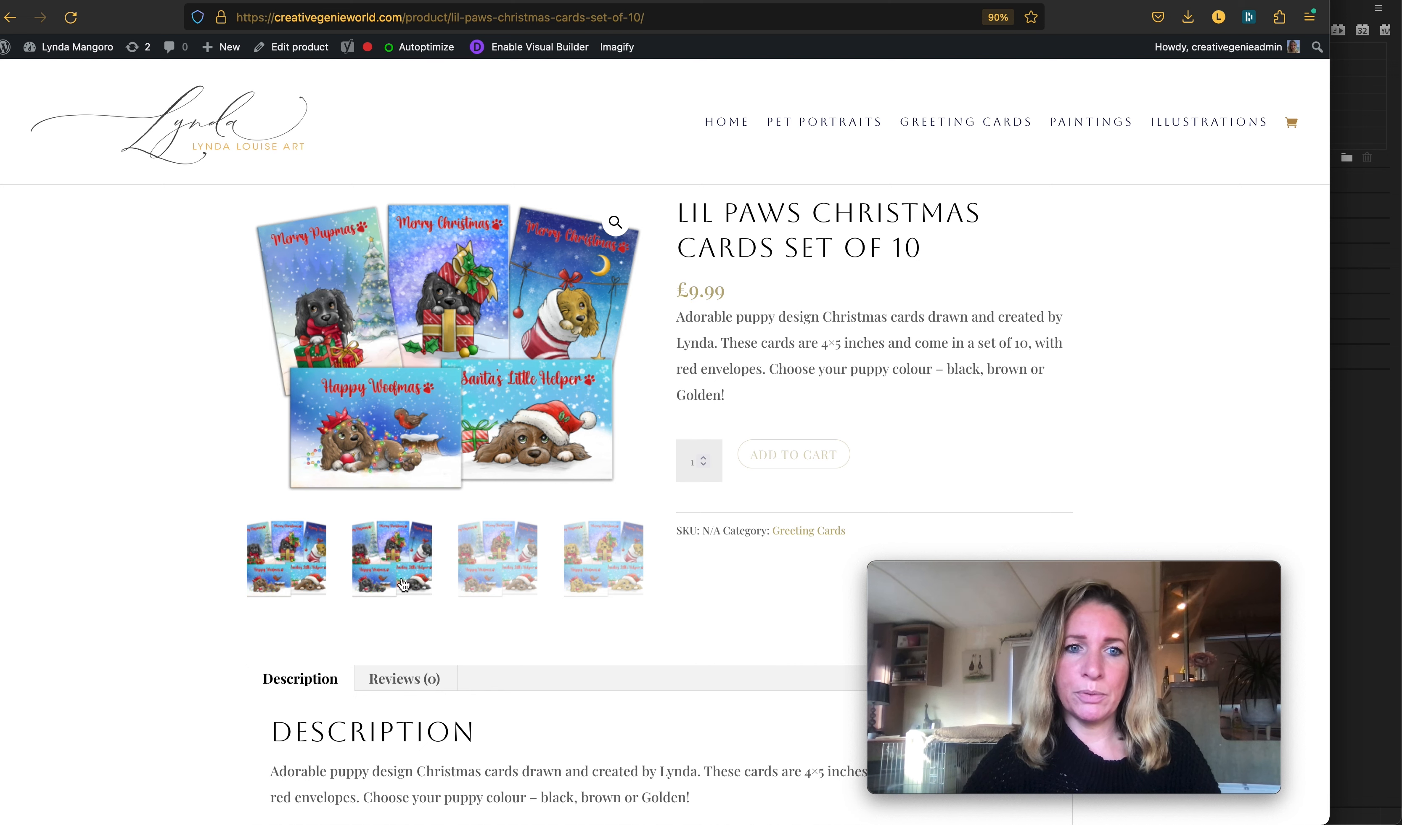
{"action": "left_click", "coordinate": [499, 579]}
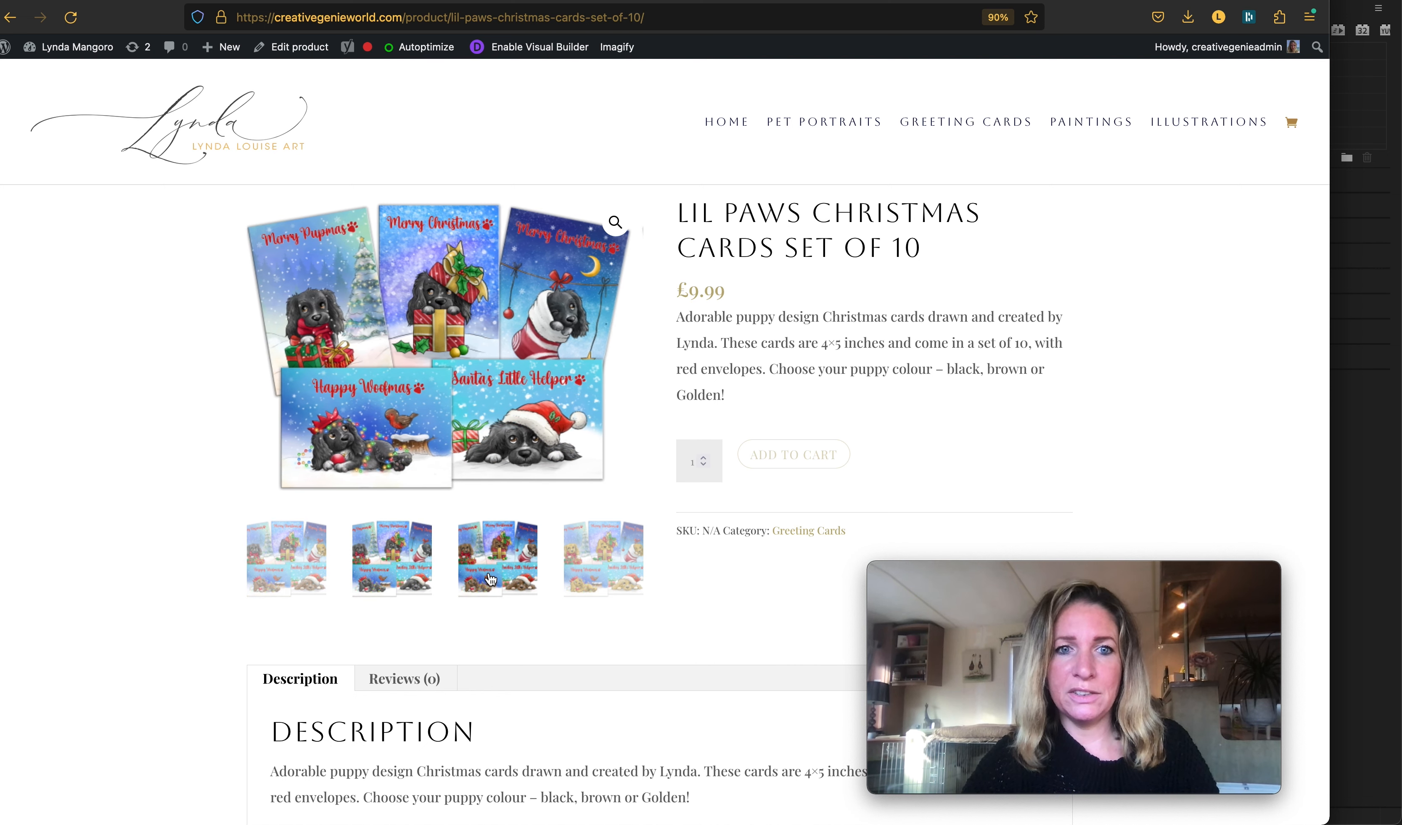
{"action": "left_click", "coordinate": [599, 569]}
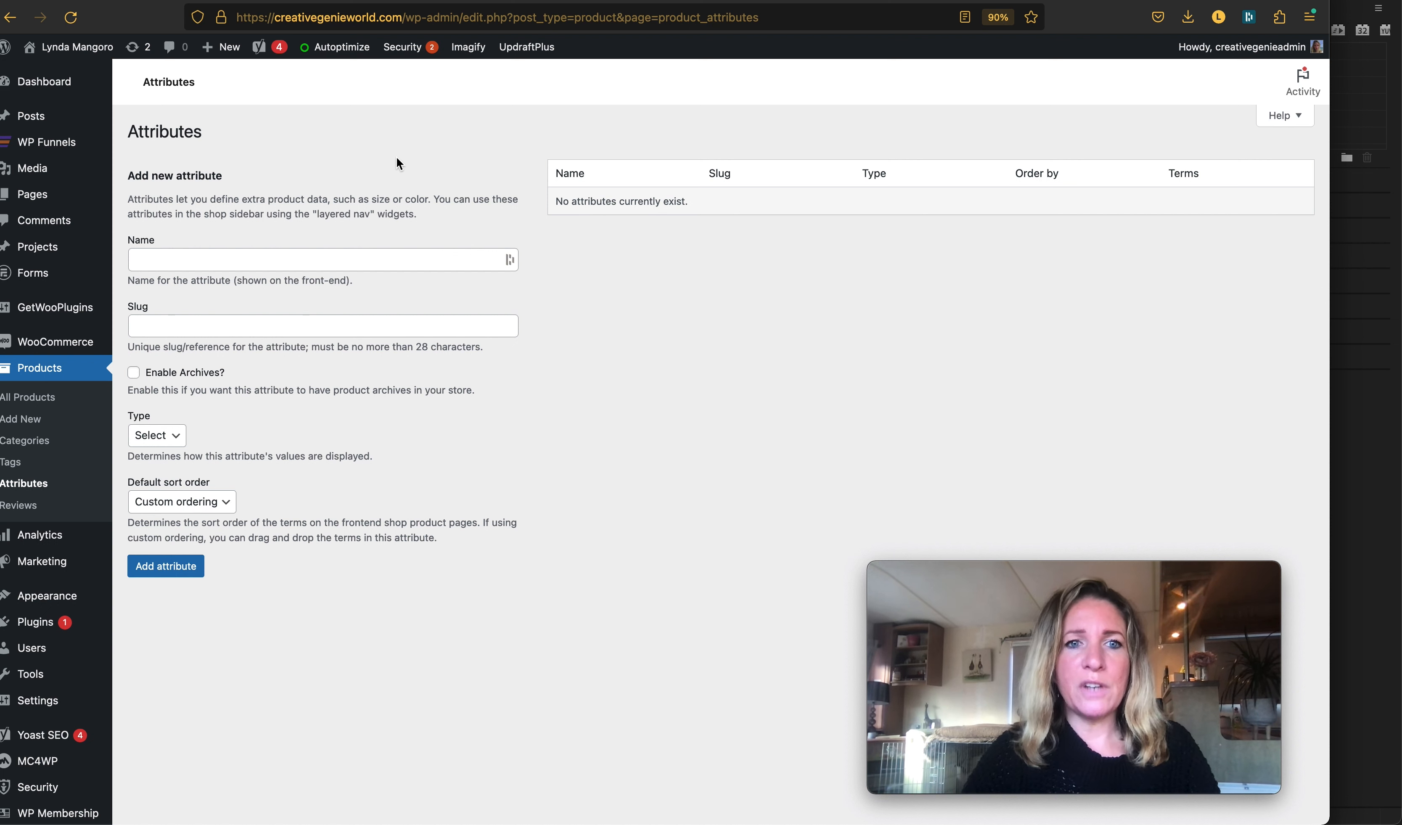
Step: Add a product attribute named "Colour" with the slug "colour" and the type Color
{"action": "left_click", "coordinate": [259, 259]}
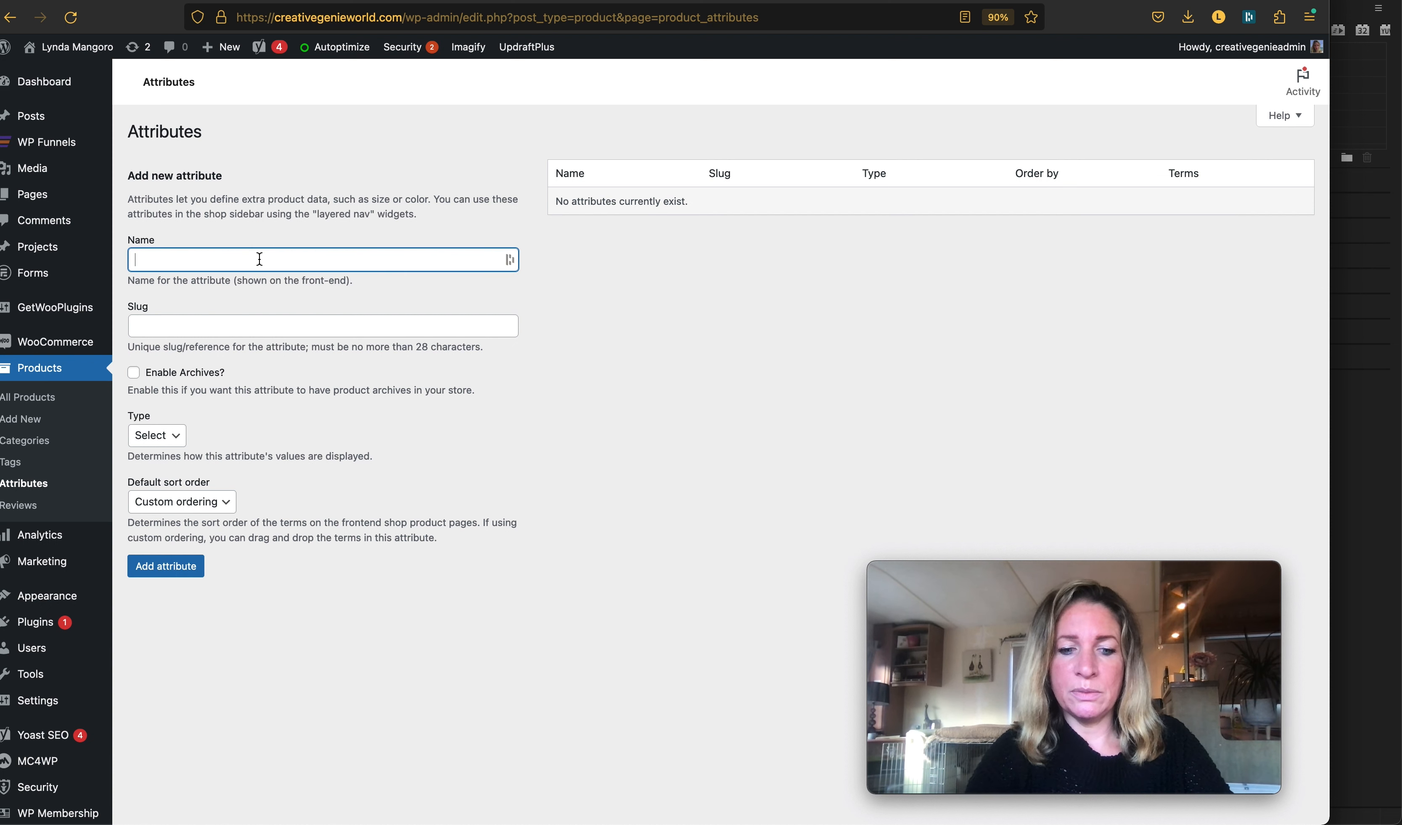
{"action": "type", "text": "Colour"}
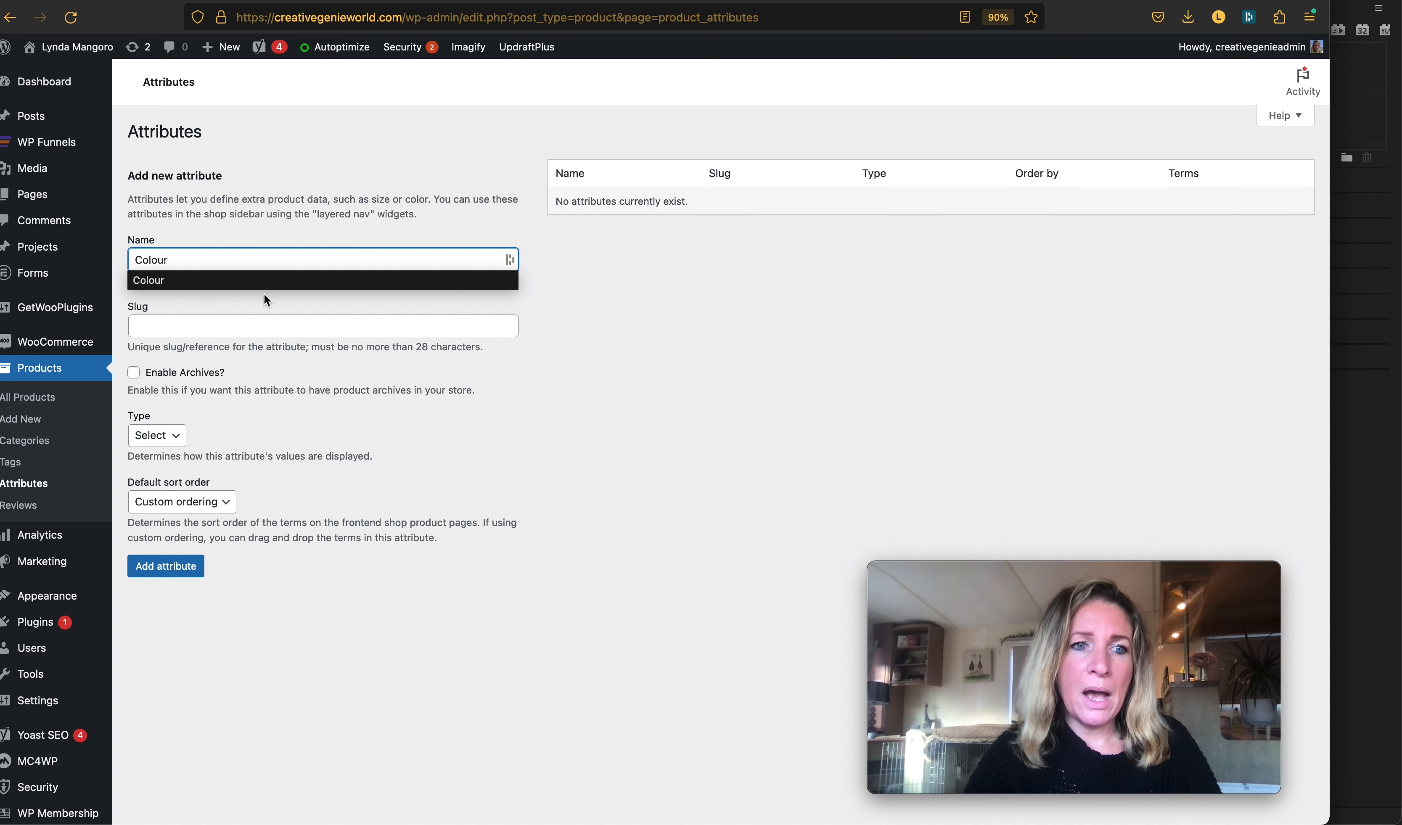
{"action": "left_click", "coordinate": [232, 322]}
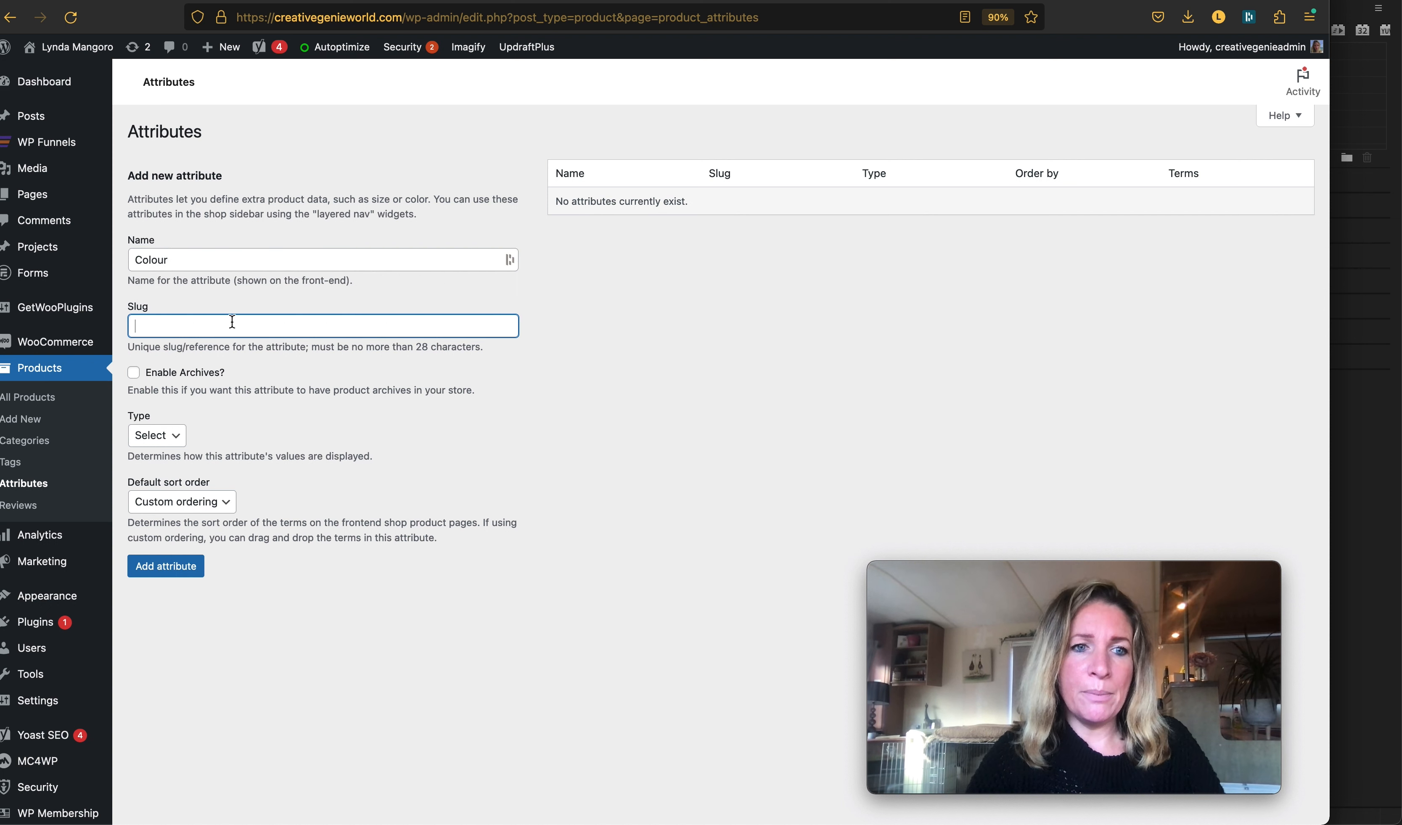
{"action": "type", "text": "colour"}
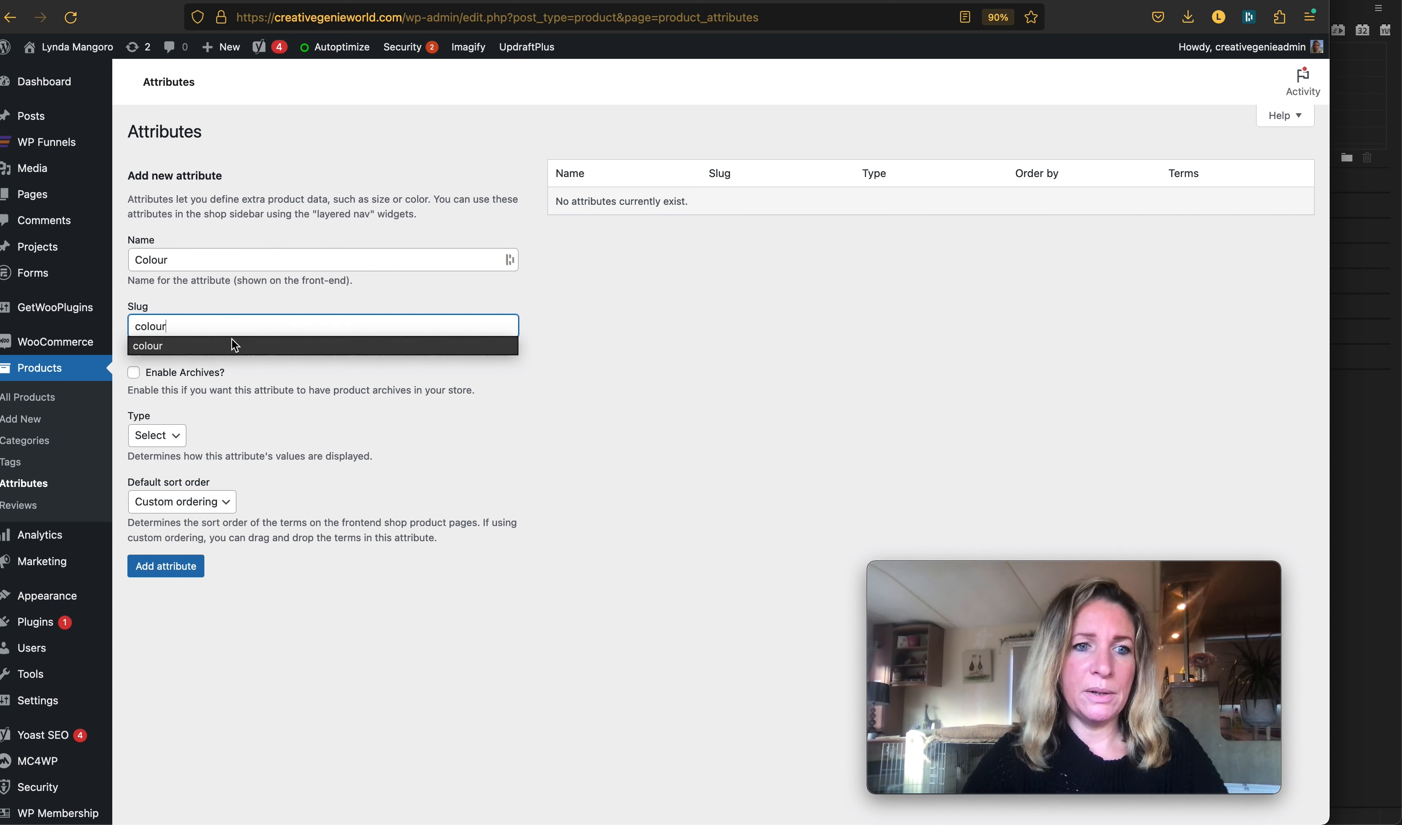
{"action": "left_click", "coordinate": [229, 419]}
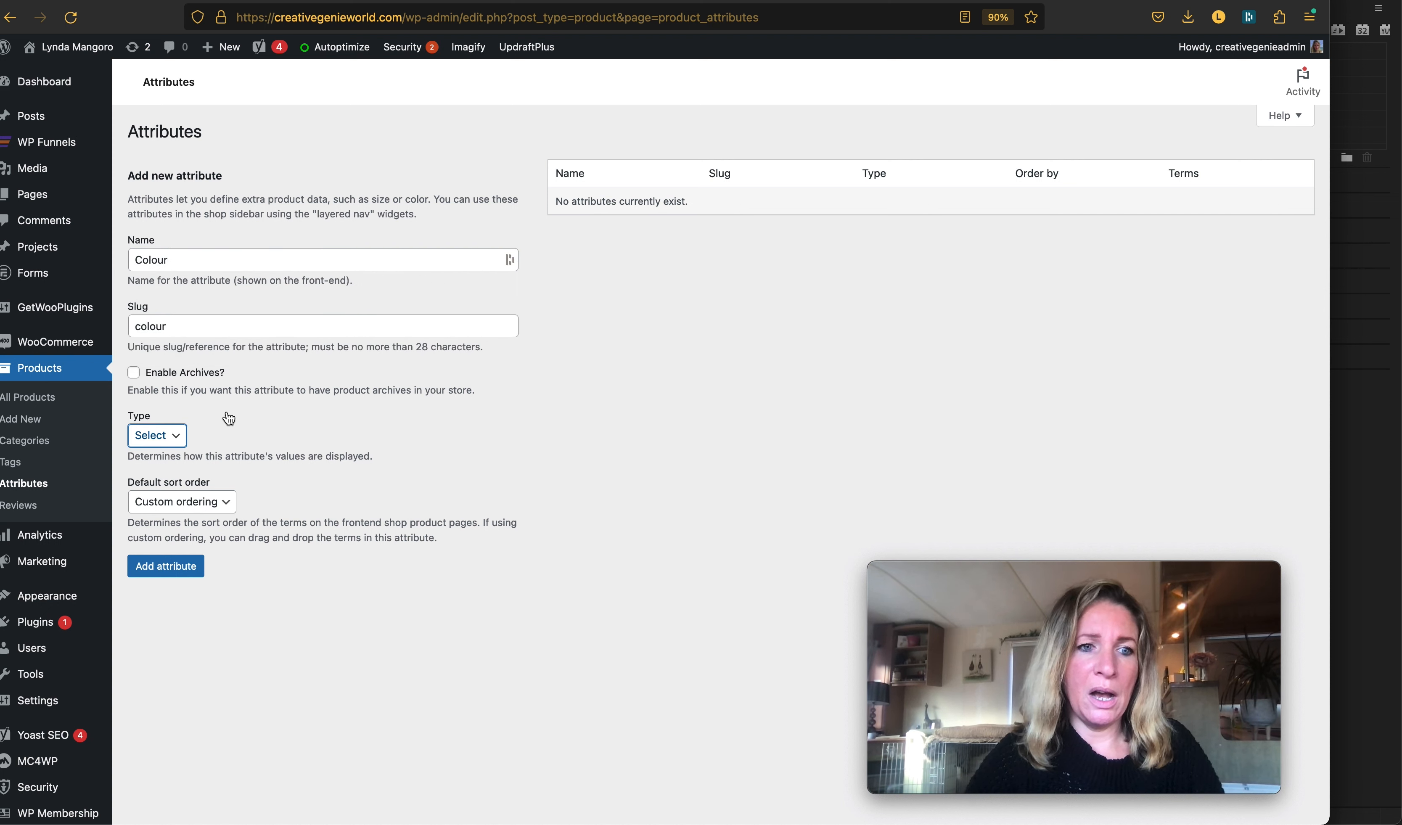
{"action": "left_click", "coordinate": [172, 444]}
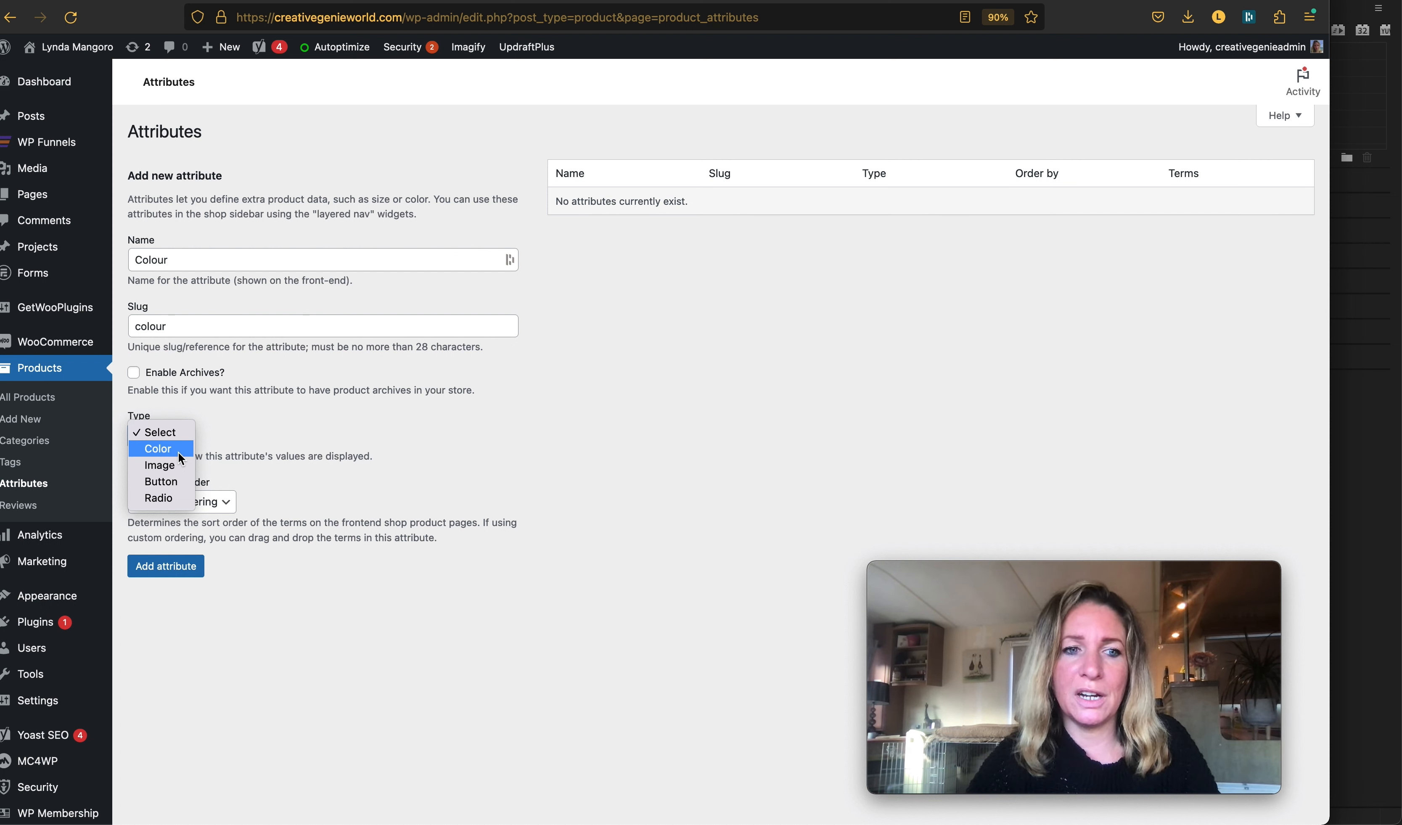
{"action": "left_click", "coordinate": [177, 451]}
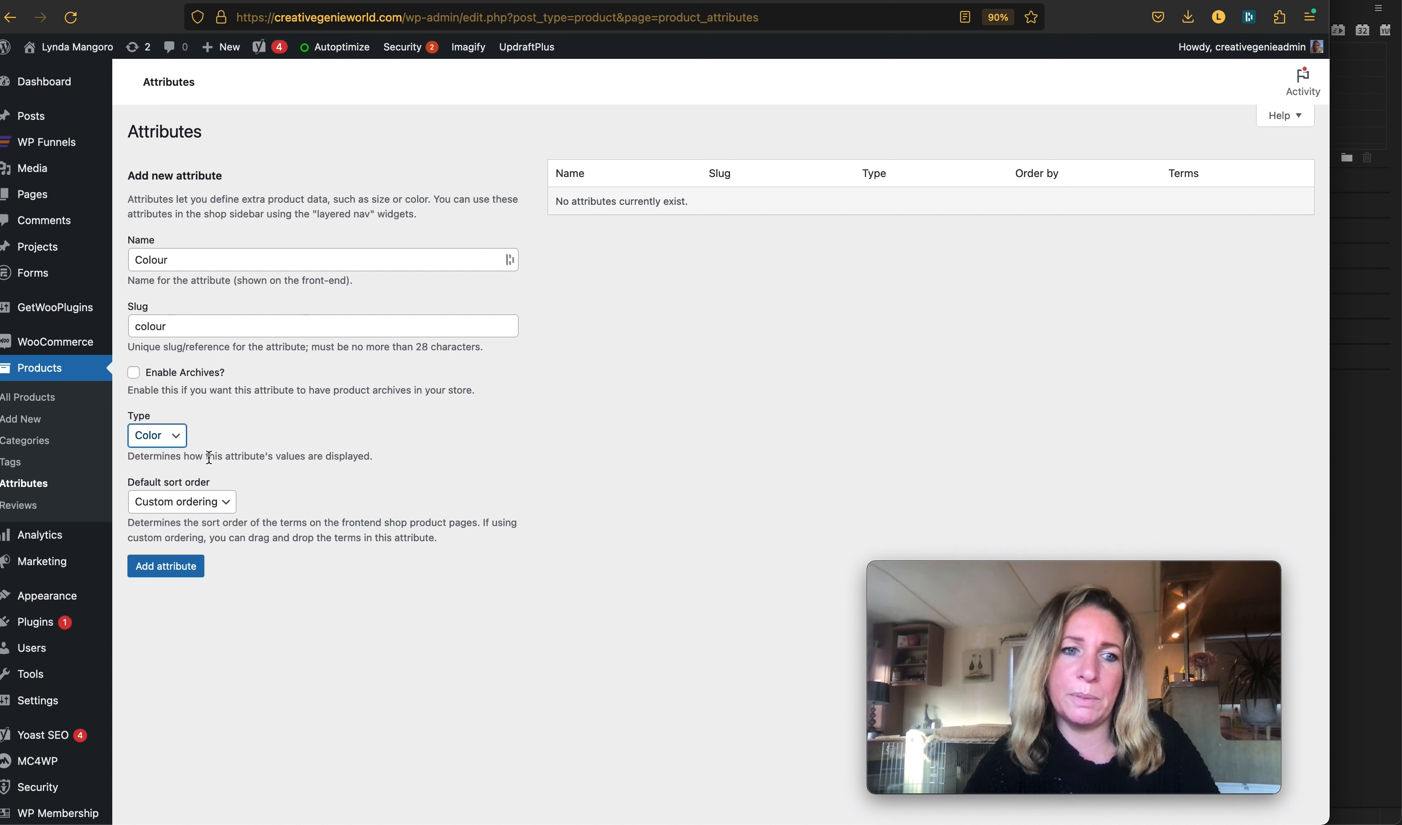
{"action": "left_click", "coordinate": [163, 567]}
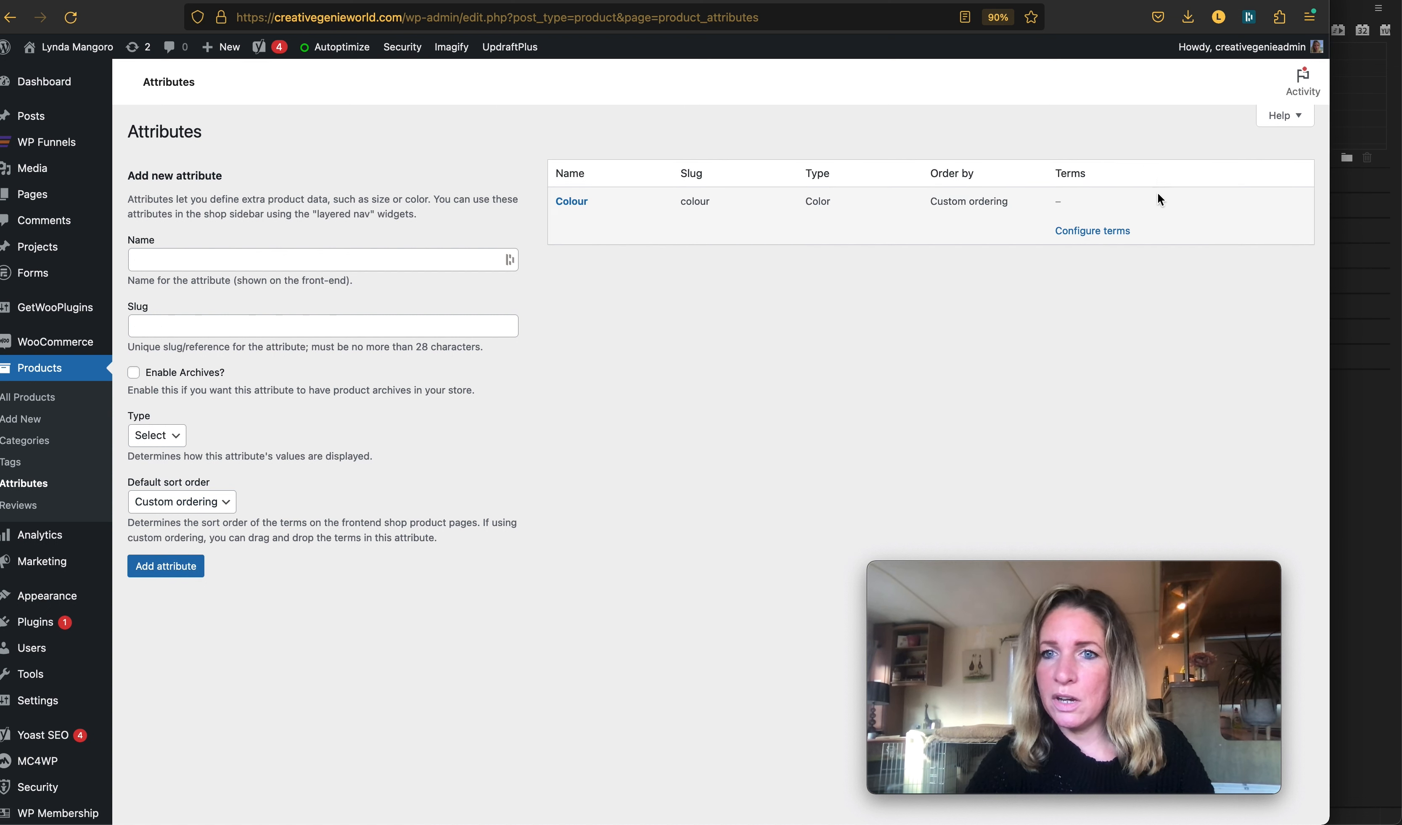
Step: Open the terms of the Colour attribute and add a term named "Black" with slug "black" and swatch colour #000000
{"action": "left_click", "coordinate": [1089, 240]}
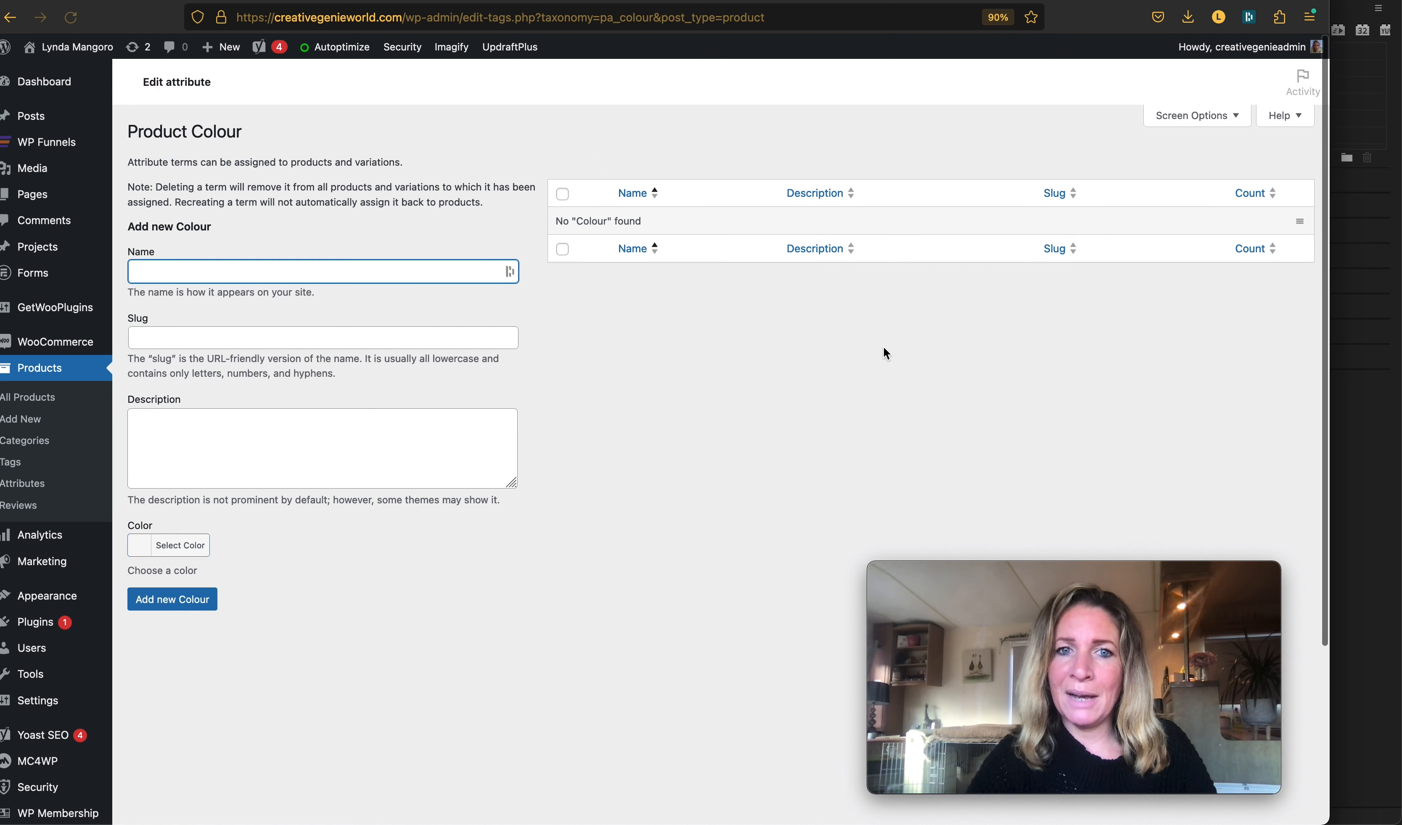
{"action": "left_click", "coordinate": [362, 279]}
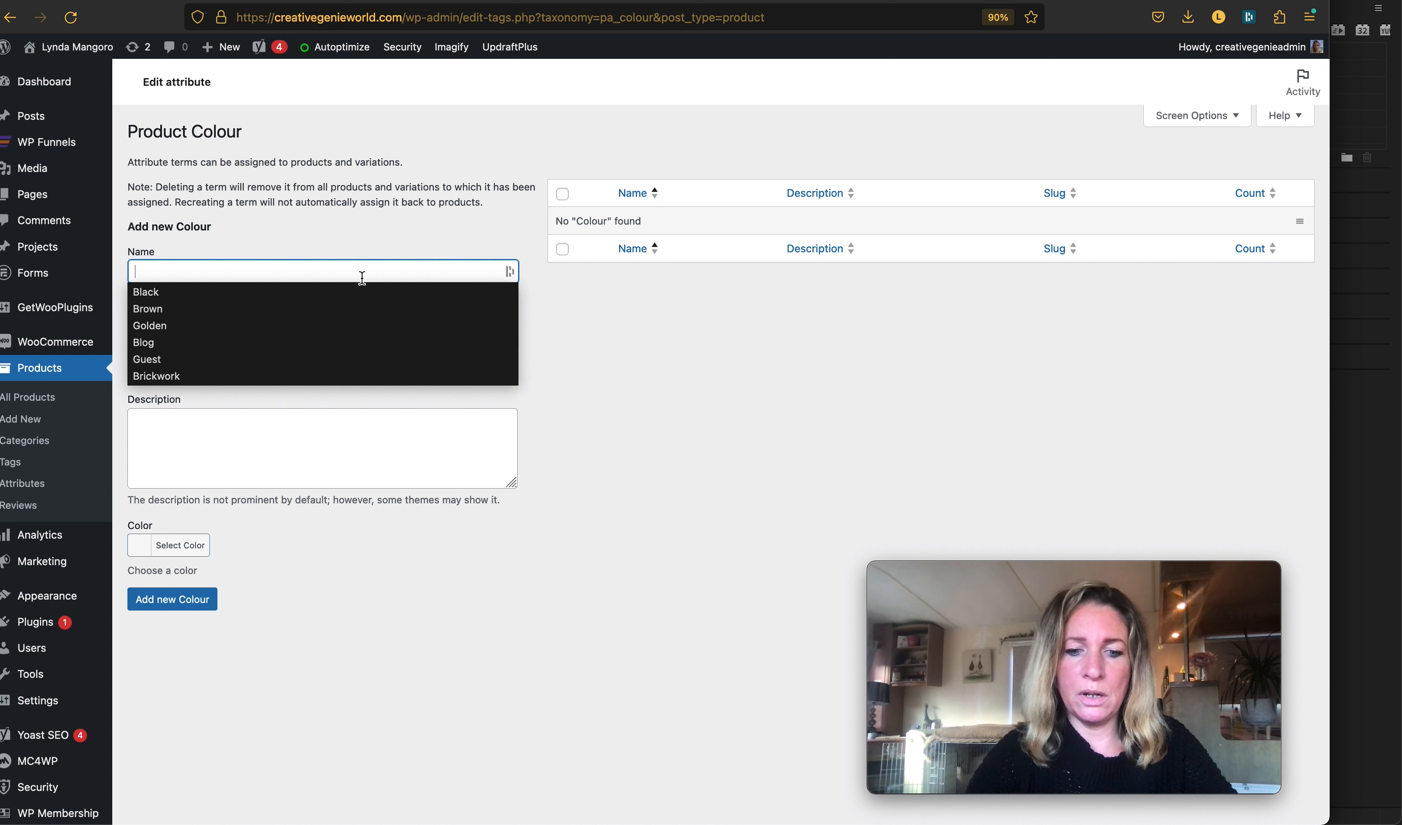
{"action": "type", "text": "Black"}
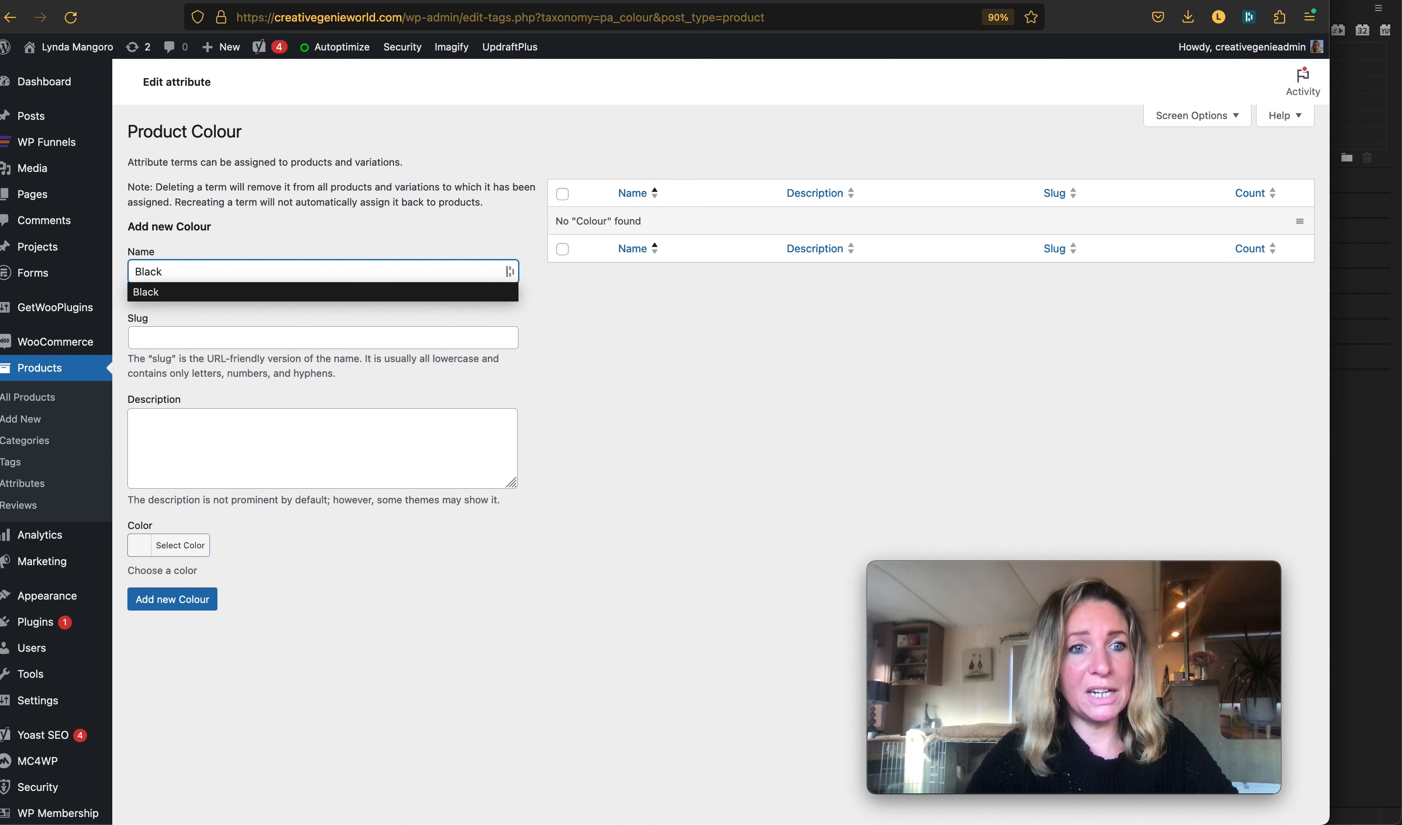
{"action": "left_click", "coordinate": [289, 338]}
{"action": "type", "text": "black"}
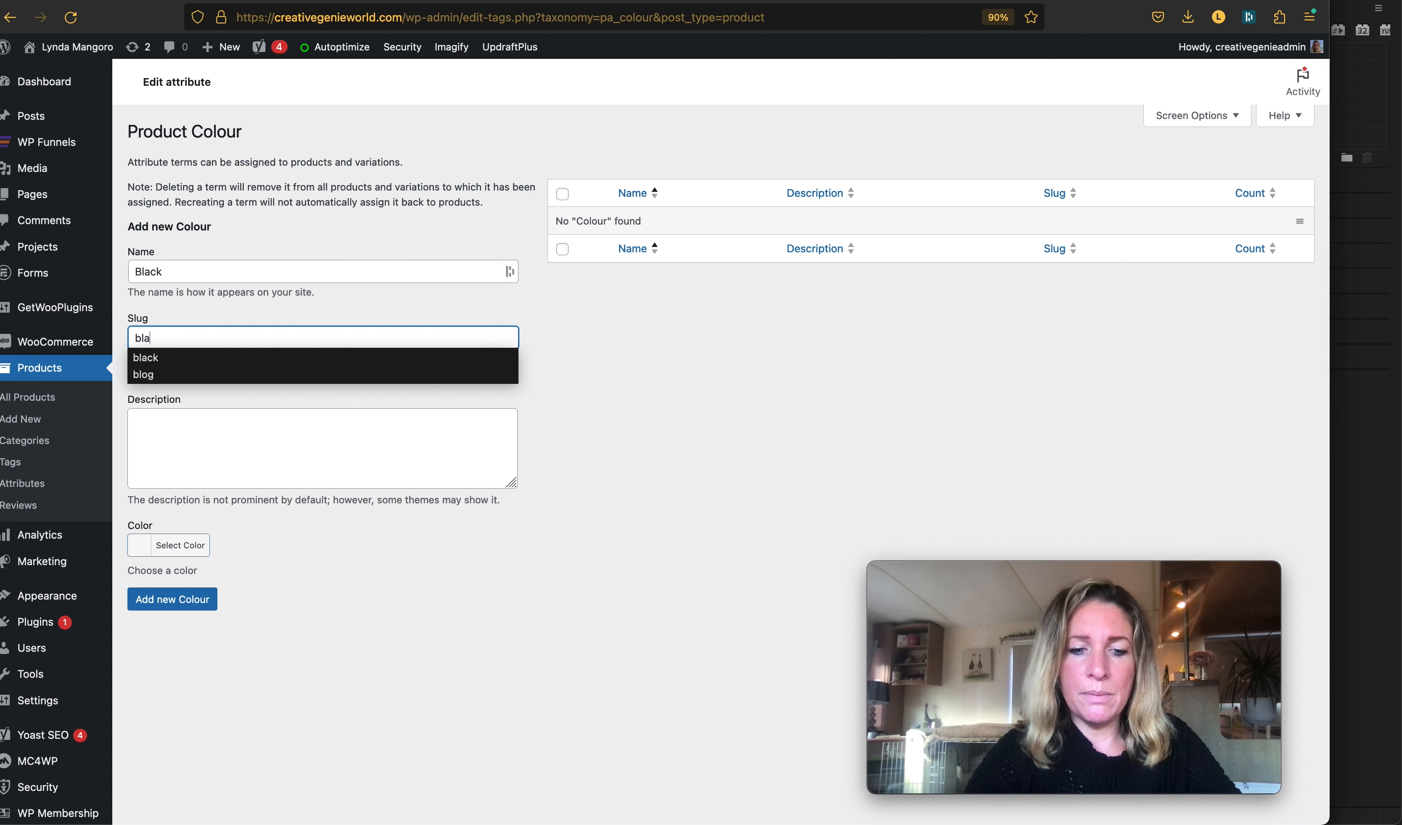
{"action": "left_click", "coordinate": [368, 533]}
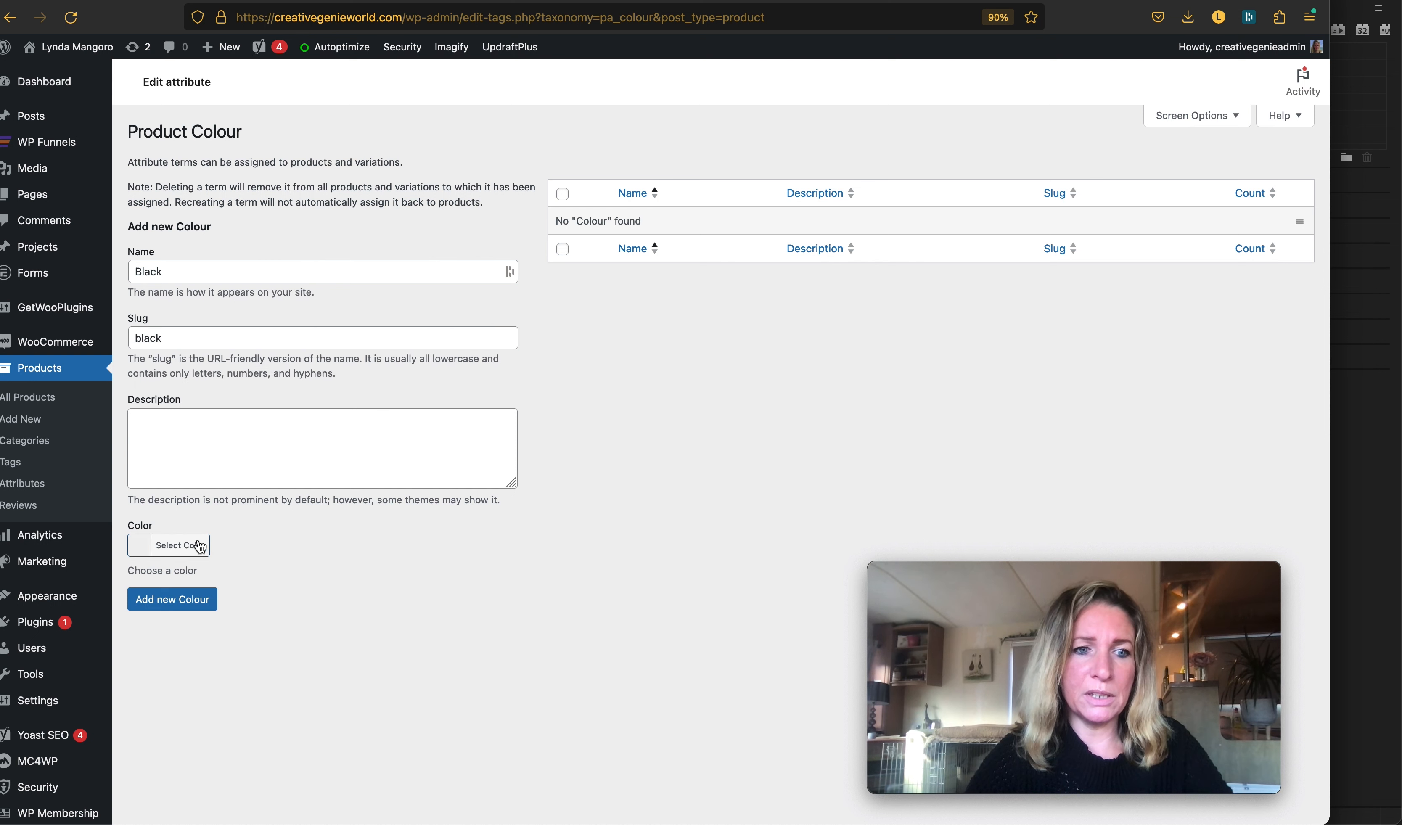
{"action": "left_click", "coordinate": [153, 549]}
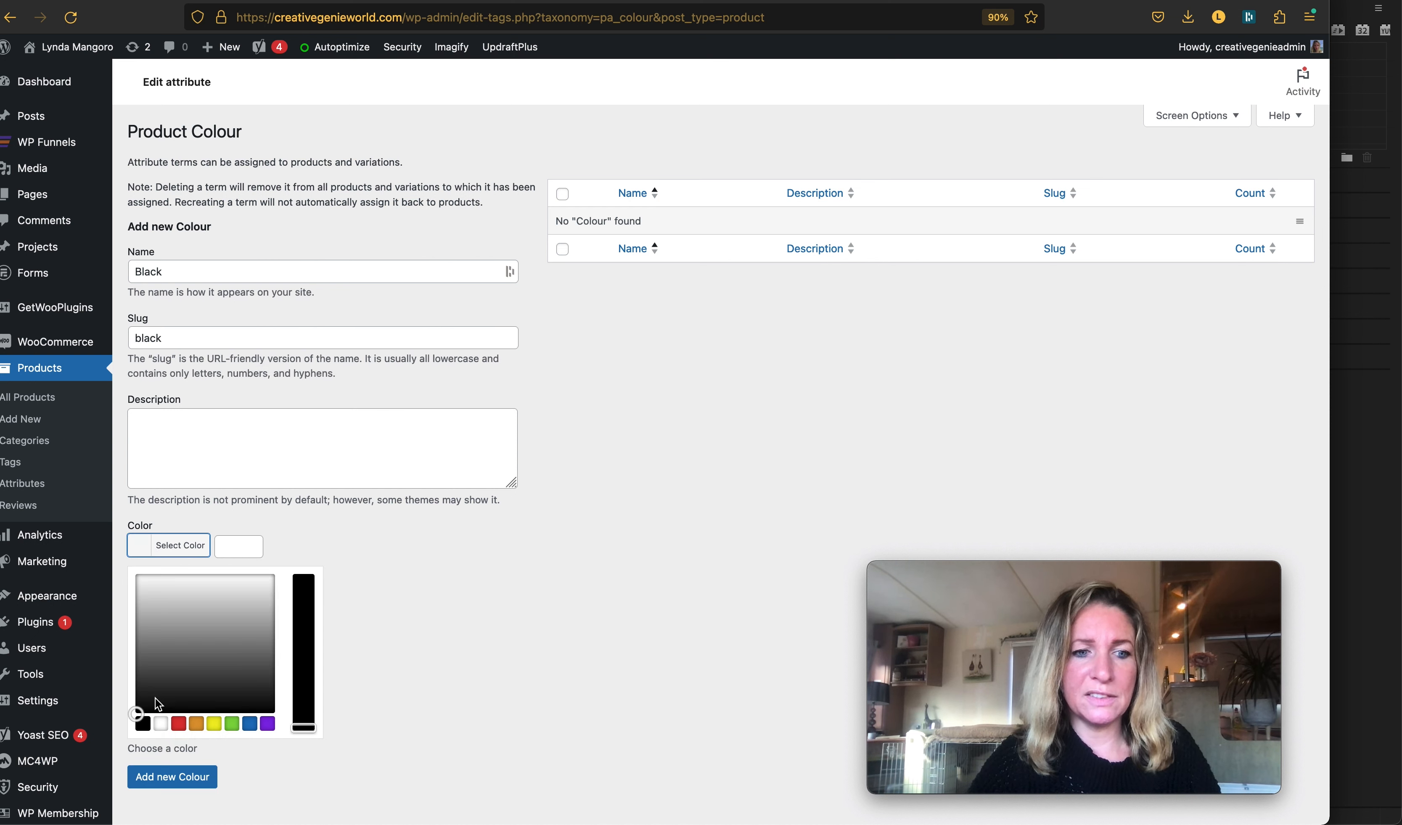
{"action": "left_click", "coordinate": [144, 725]}
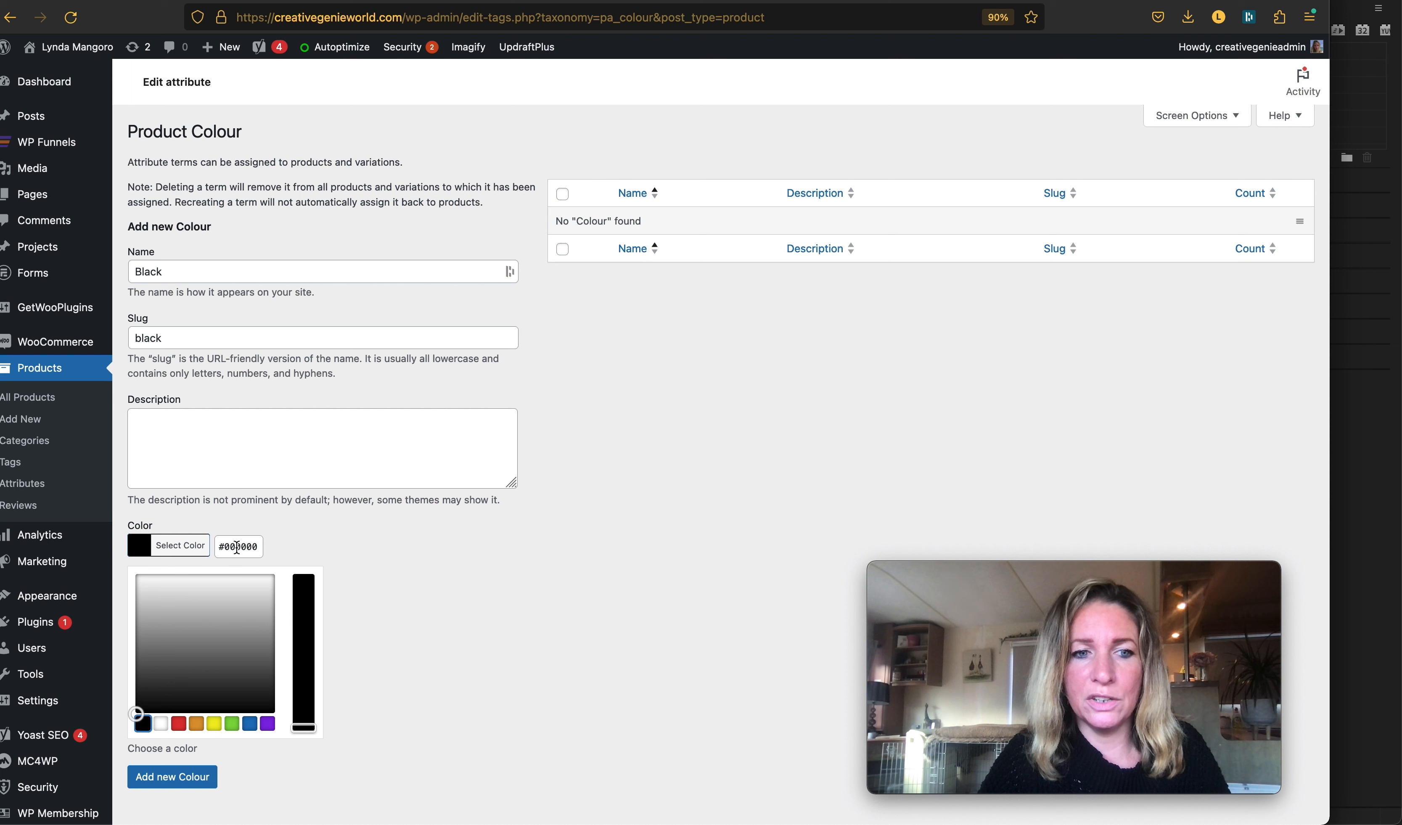
{"action": "left_click_drag", "start_coordinate": [224, 546], "coordinate": [259, 546]}
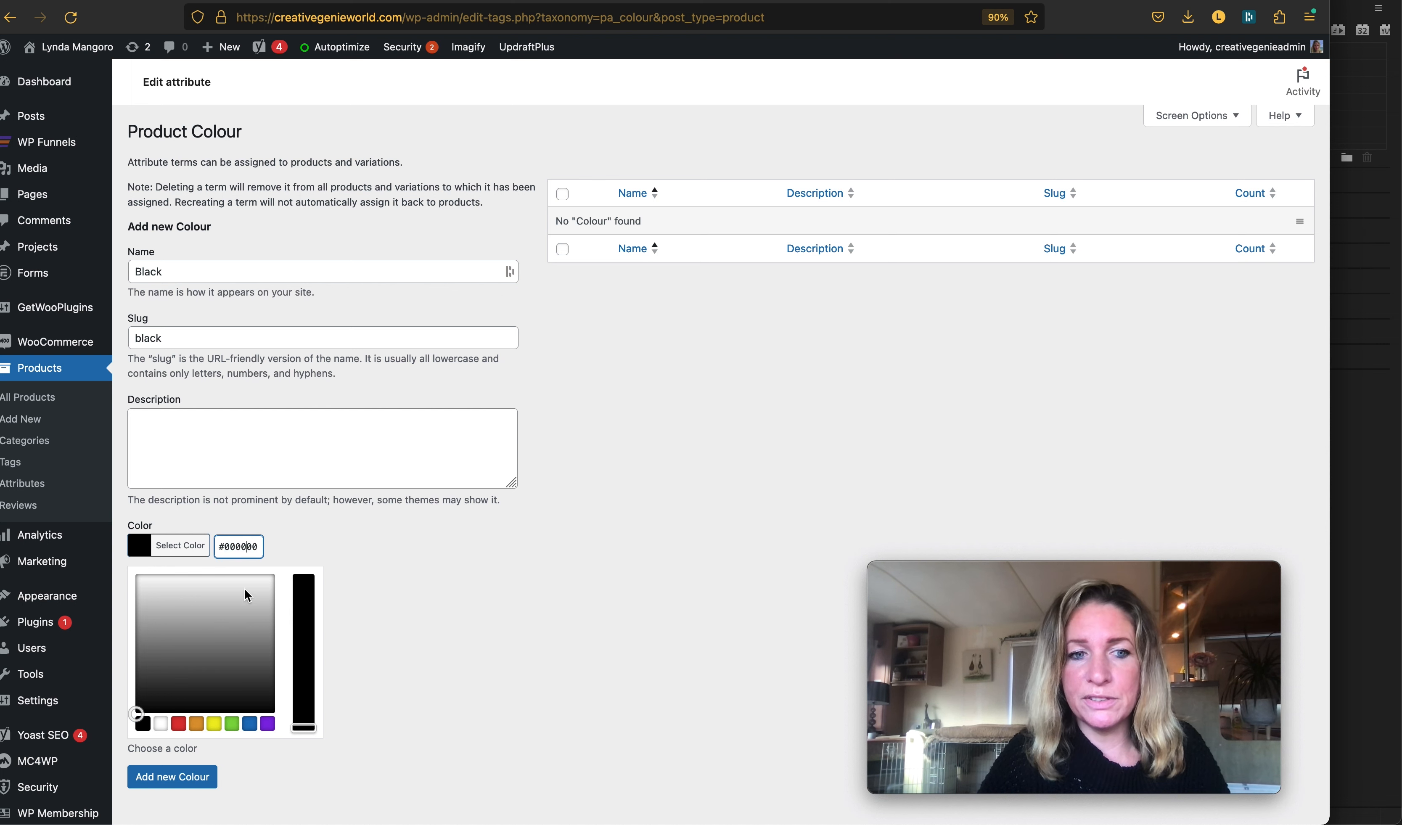
{"action": "left_click", "coordinate": [194, 787]}
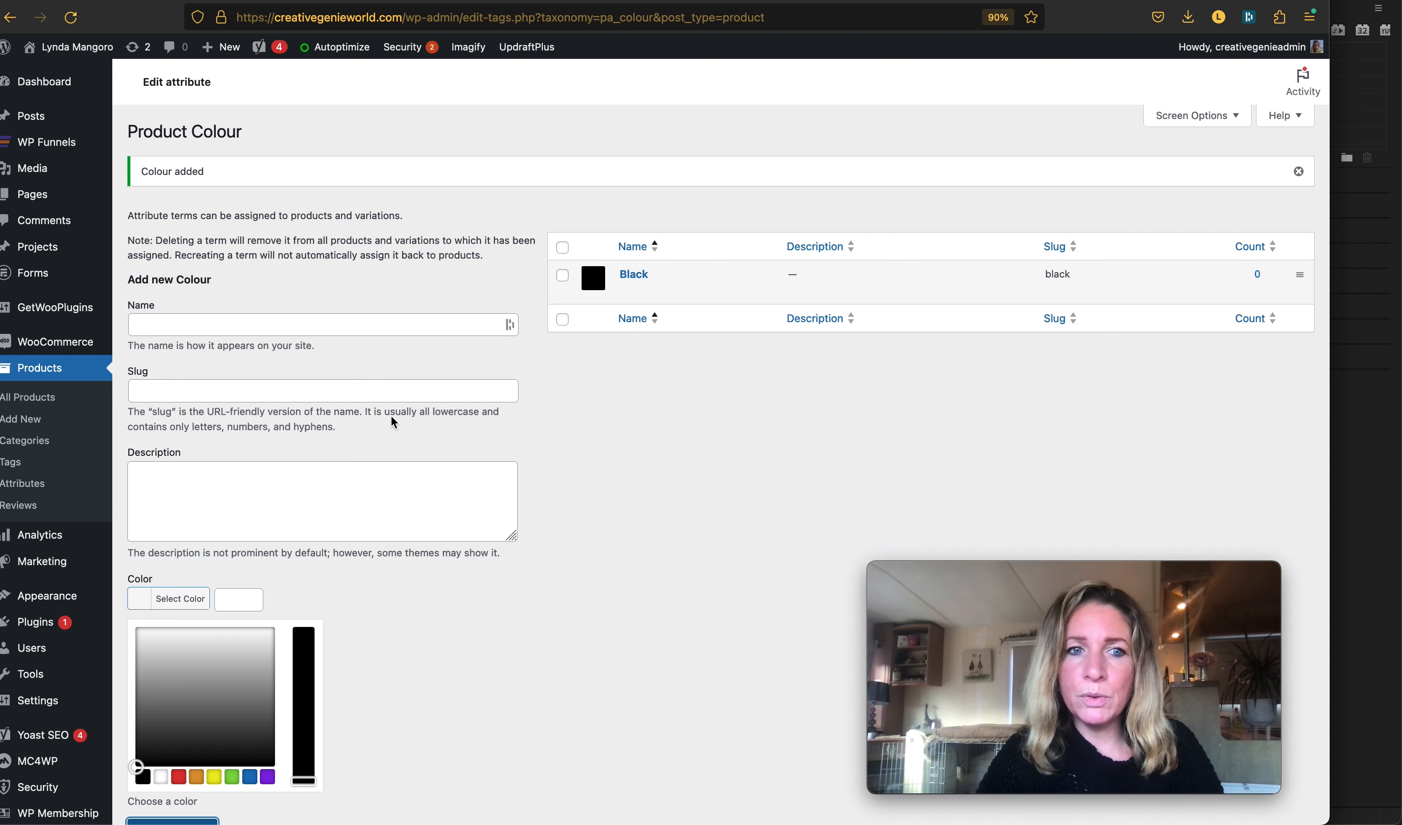
Step: Add a Colour term named "Brown" with slug "brown" and swatch colour #bf842b
{"action": "left_click", "coordinate": [298, 325]}
{"action": "type", "text": "Brown"}
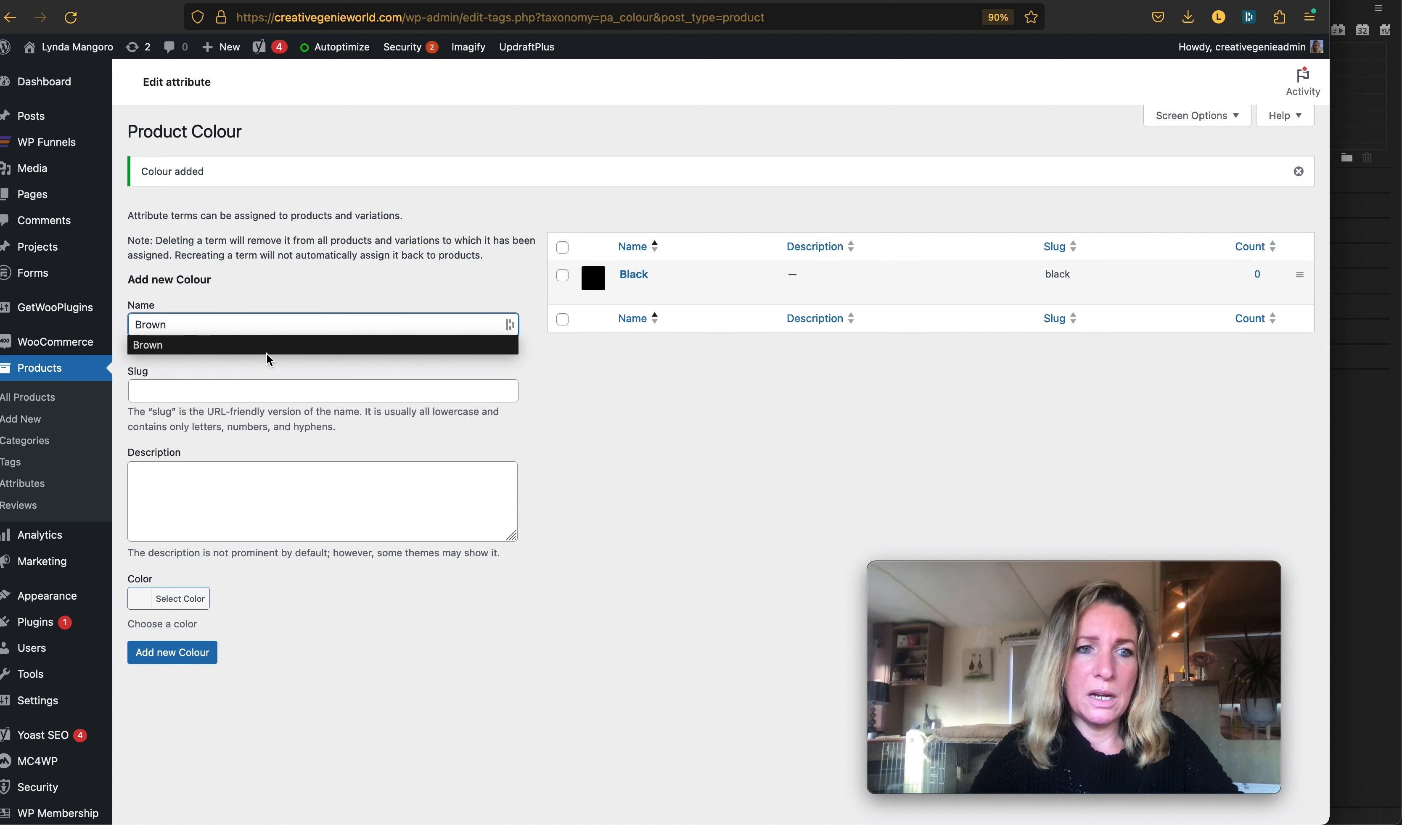
{"action": "left_click", "coordinate": [249, 393]}
{"action": "type", "text": "brown"}
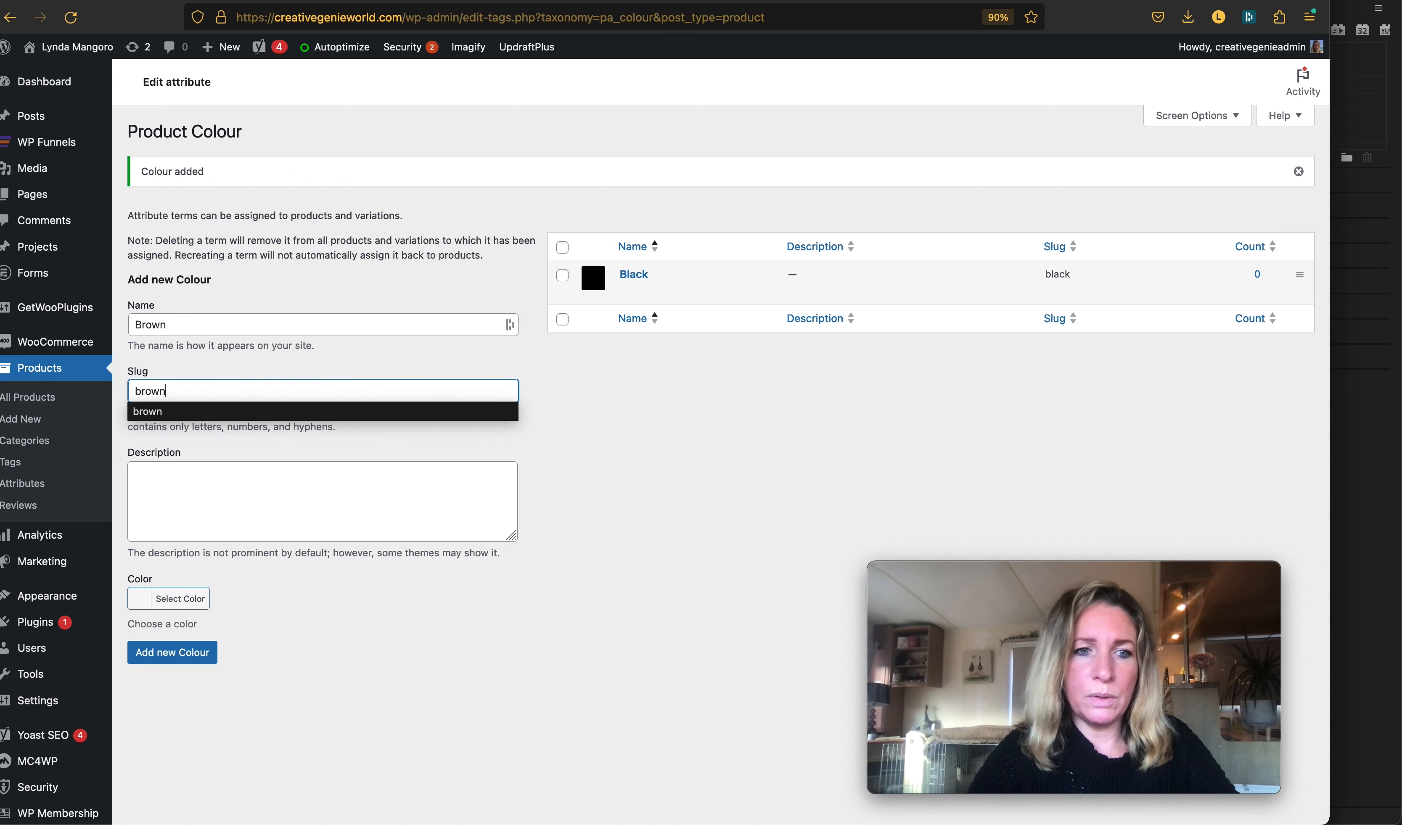
{"action": "left_click", "coordinate": [188, 599]}
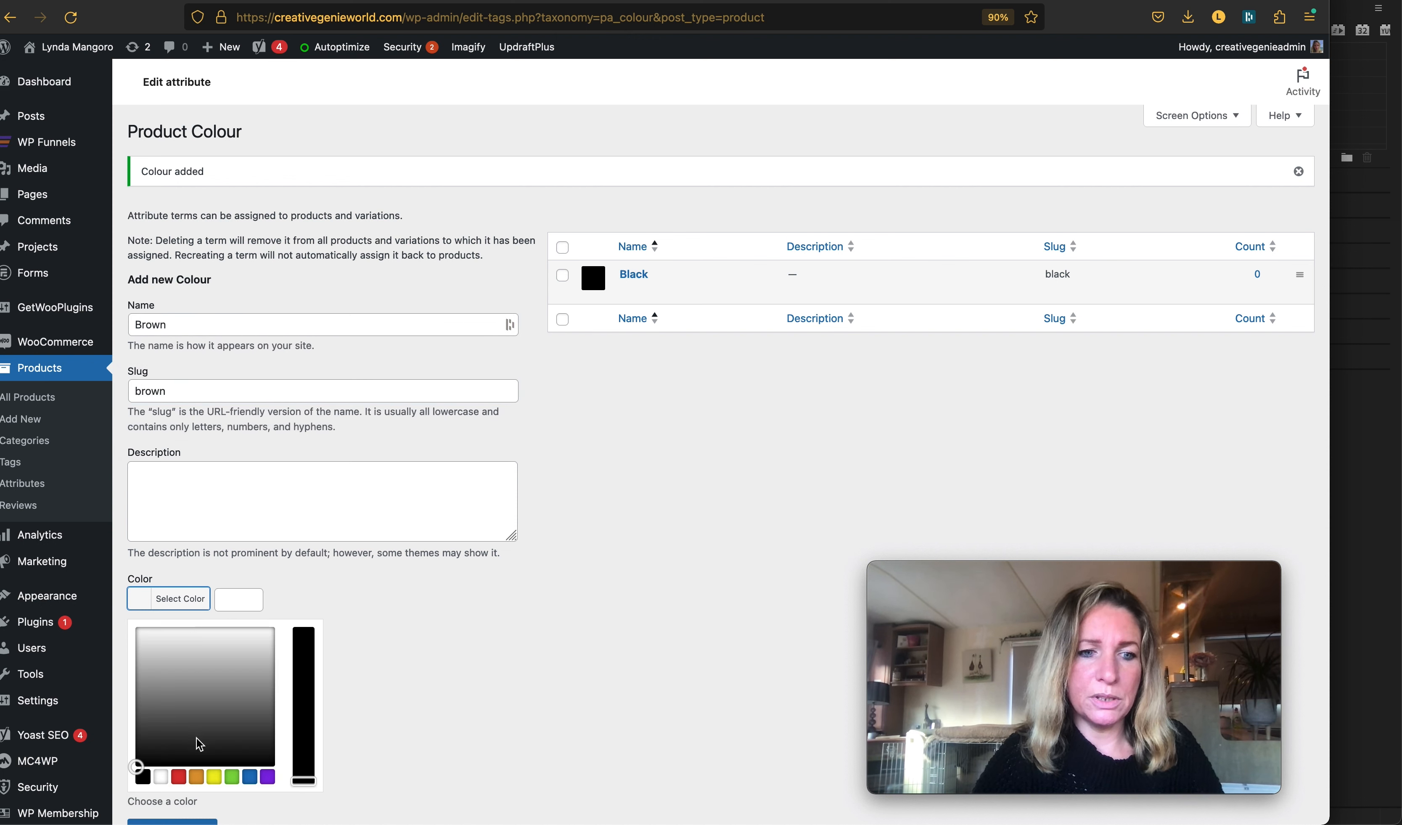
{"action": "left_click", "coordinate": [197, 778]}
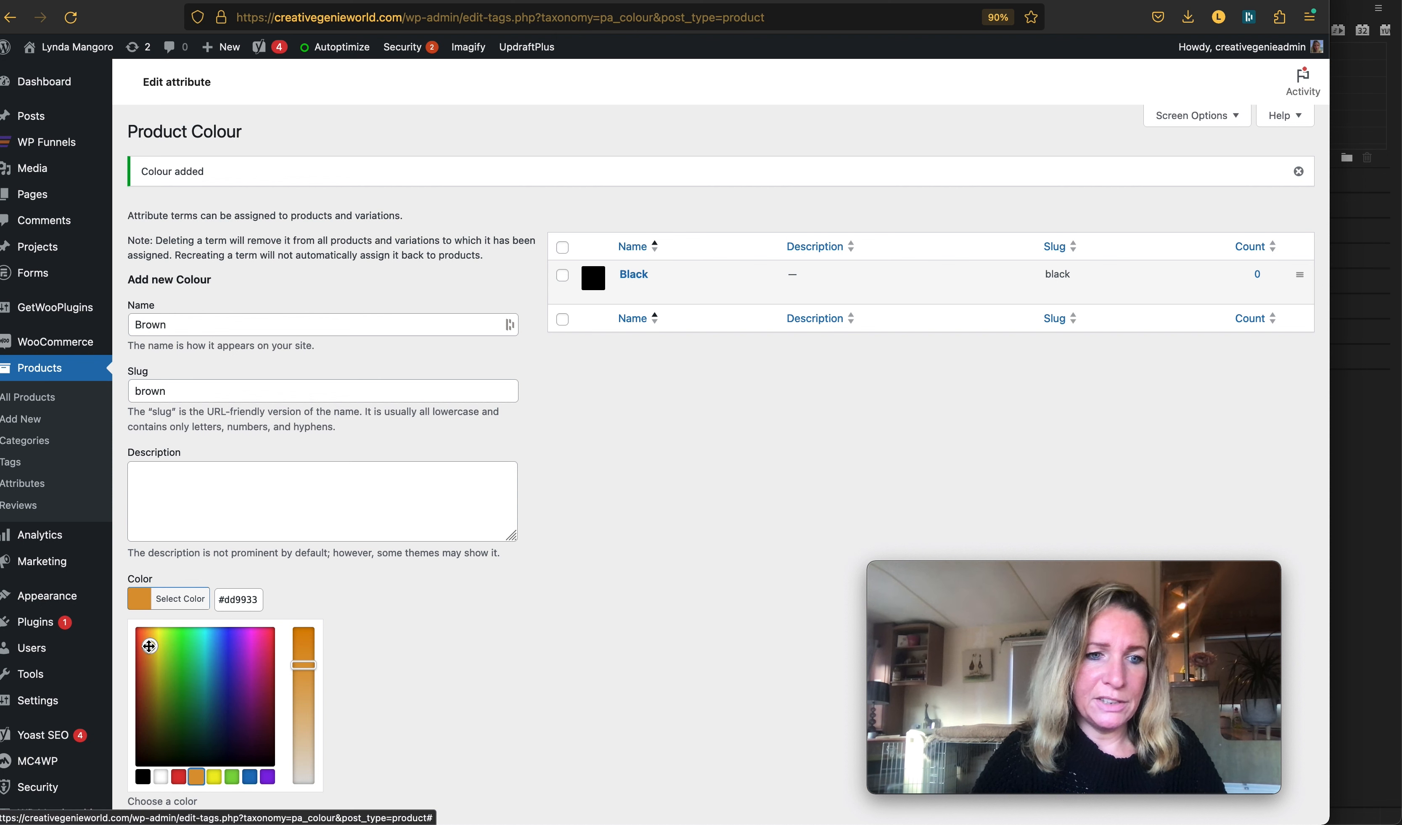
{"action": "left_click_drag", "start_coordinate": [150, 646], "coordinate": [148, 664]}
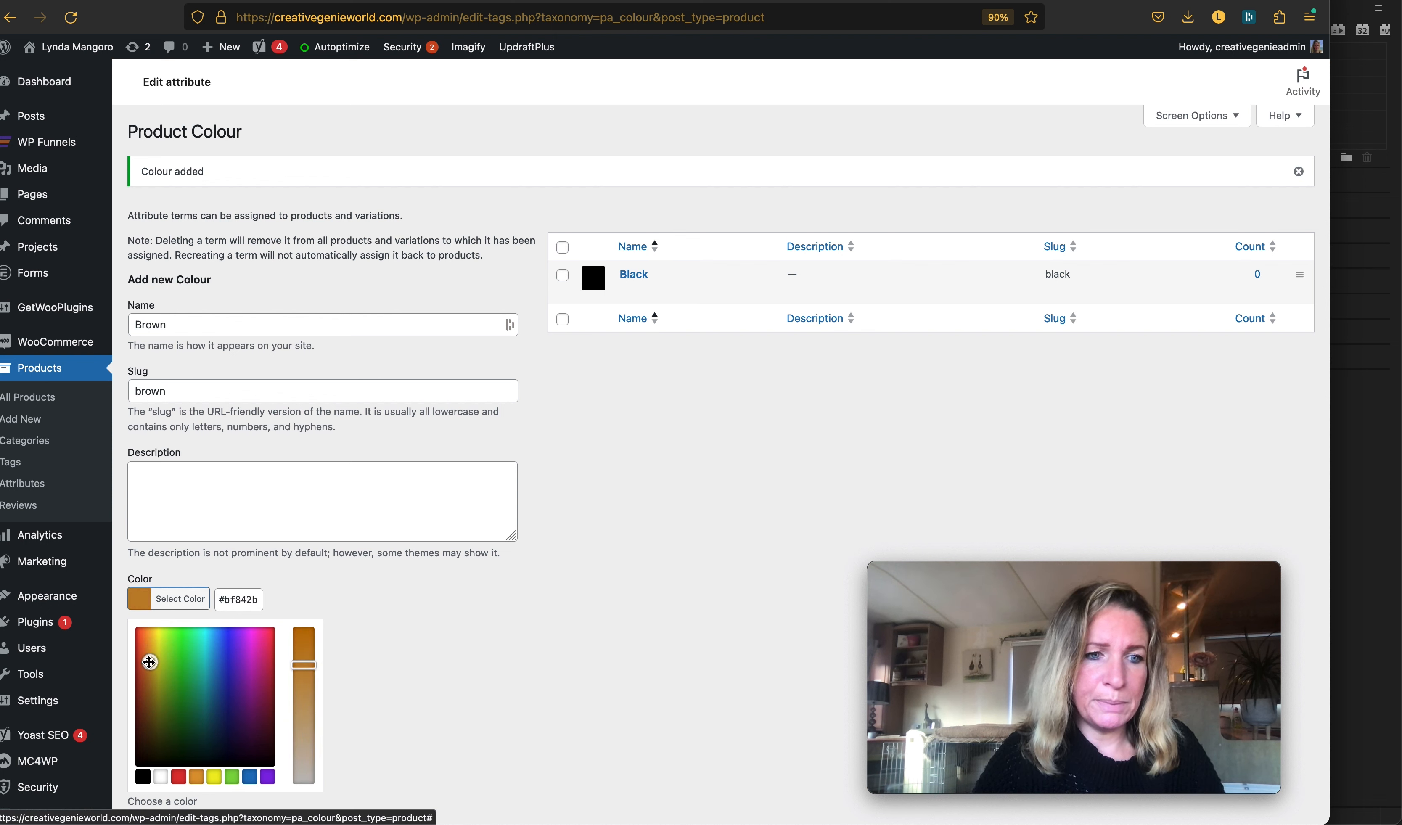
{"action": "left_click", "coordinate": [375, 643]}
{"action": "scroll", "coordinate": [368, 641], "scroll_direction": "down", "scroll_amount": 1}
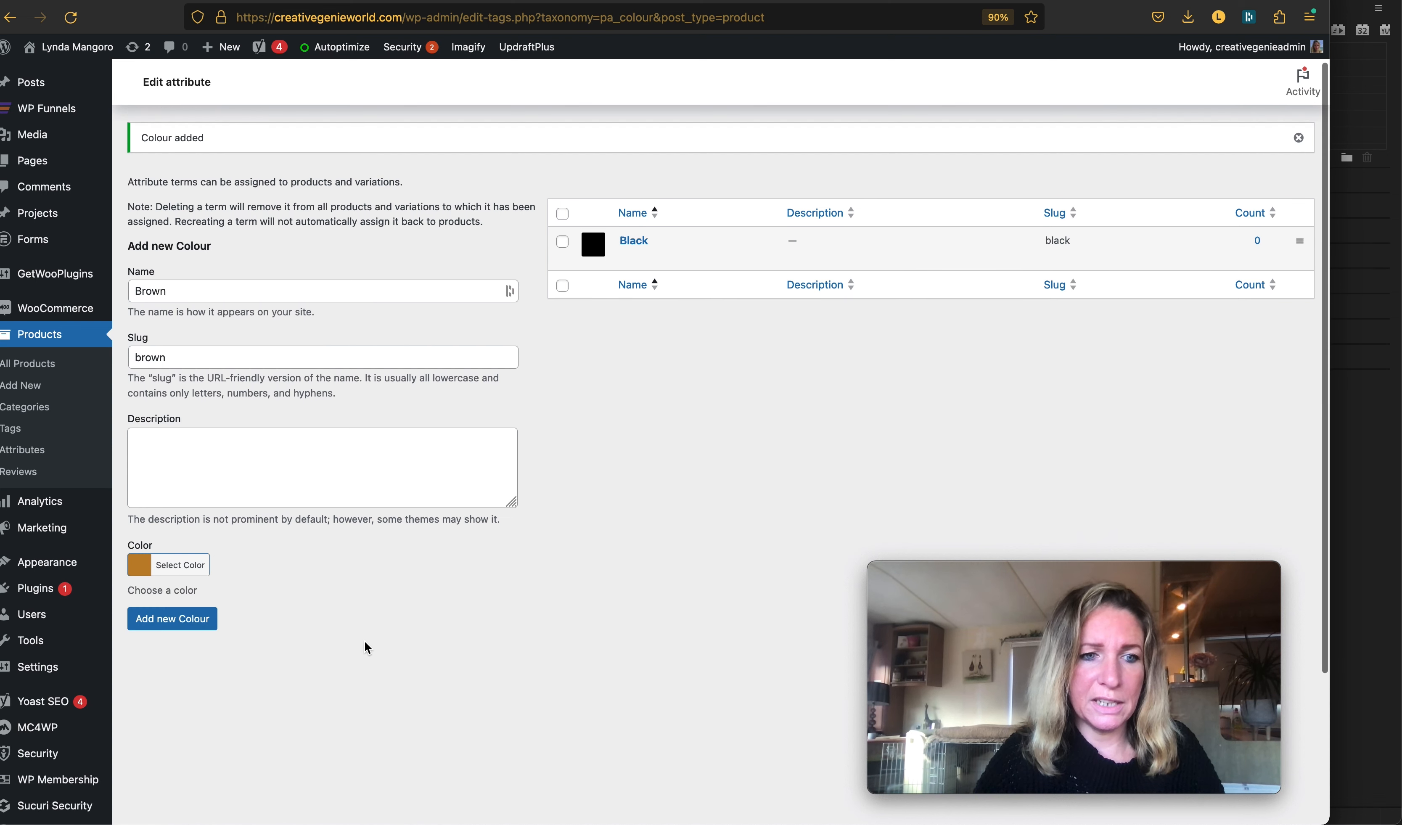
{"action": "left_click", "coordinate": [202, 624]}
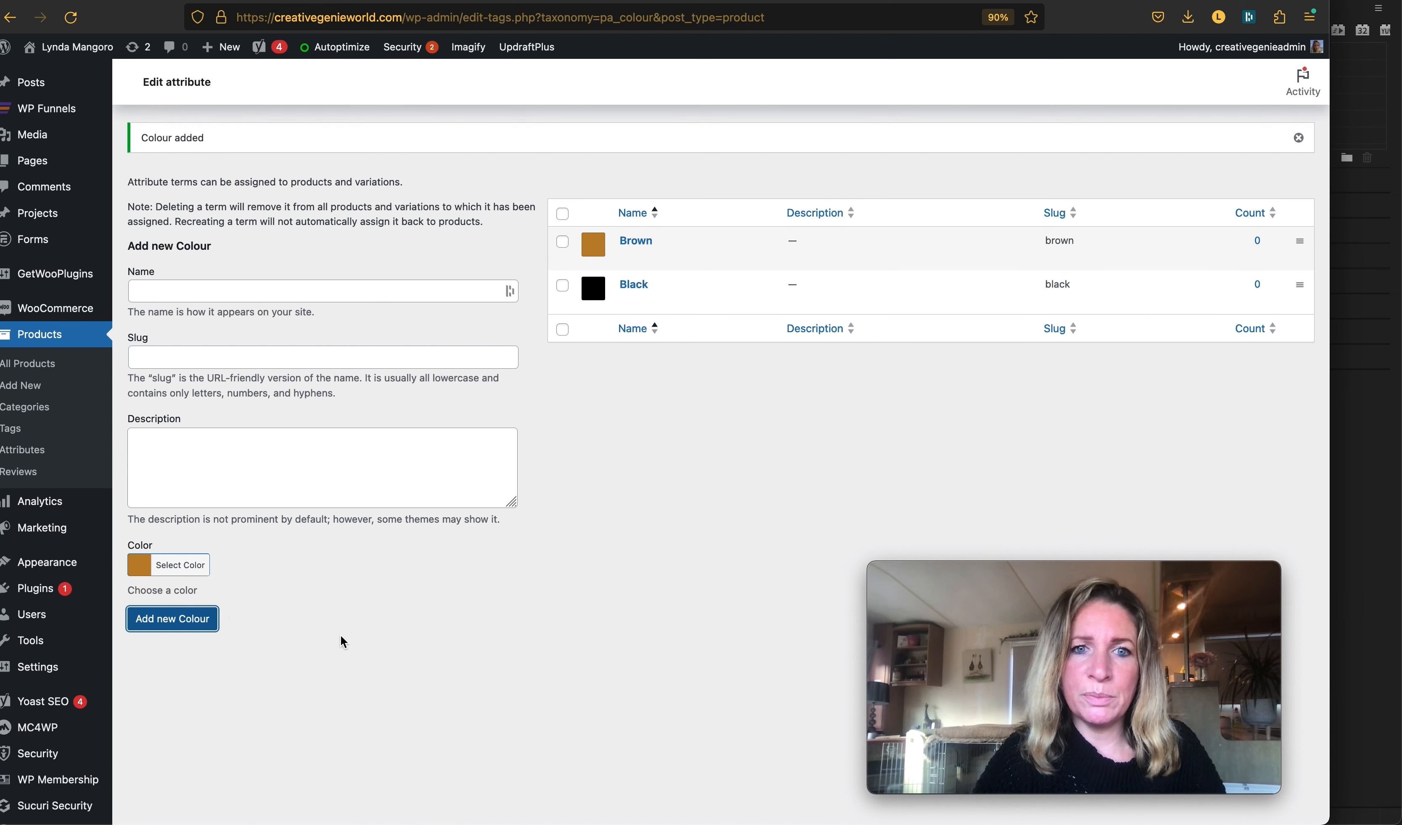
Step: Add a Colour term named "Golden" with slug "golden" and swatch colour #d8c35b
{"action": "left_click", "coordinate": [213, 290]}
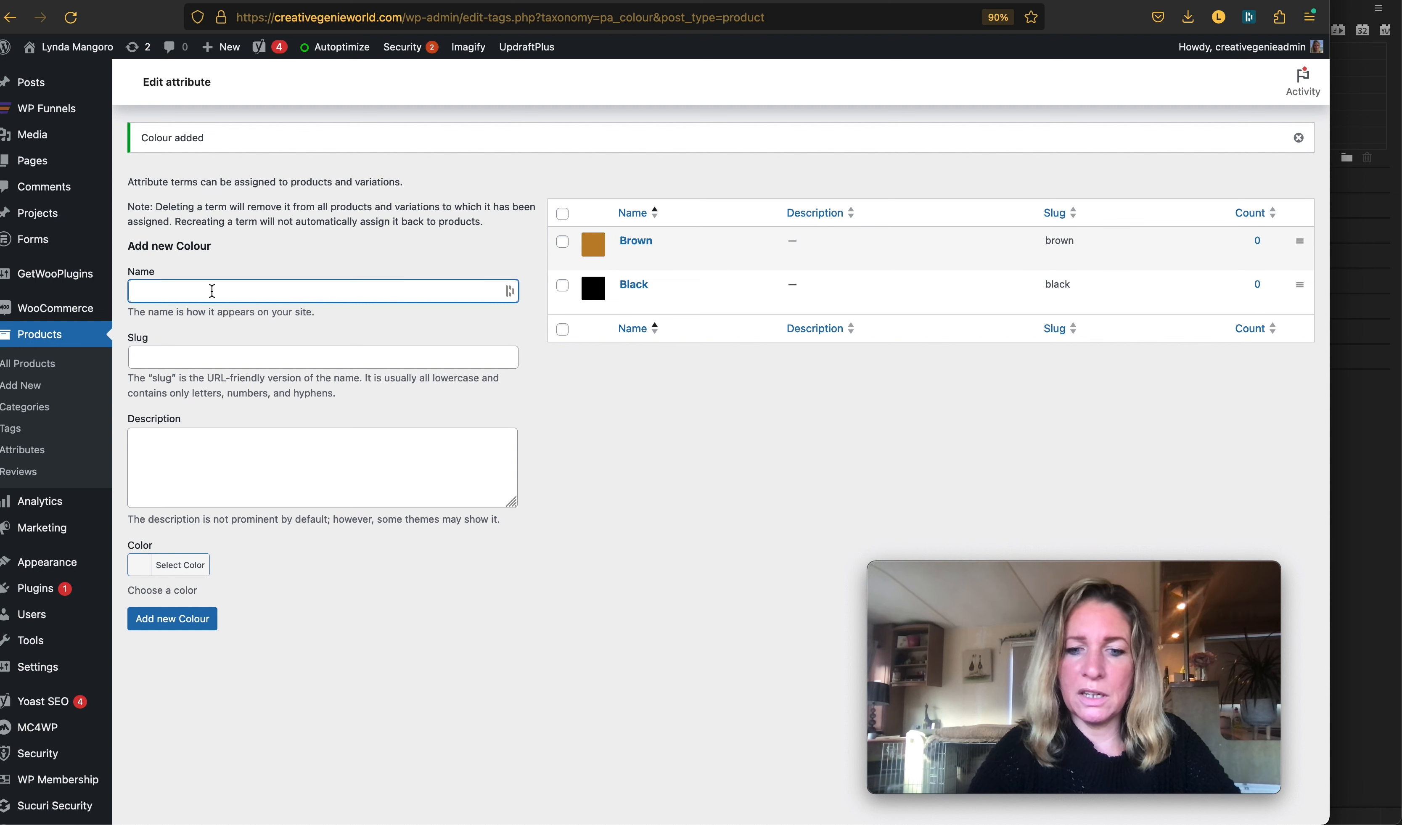
{"action": "type", "text": "Golden"}
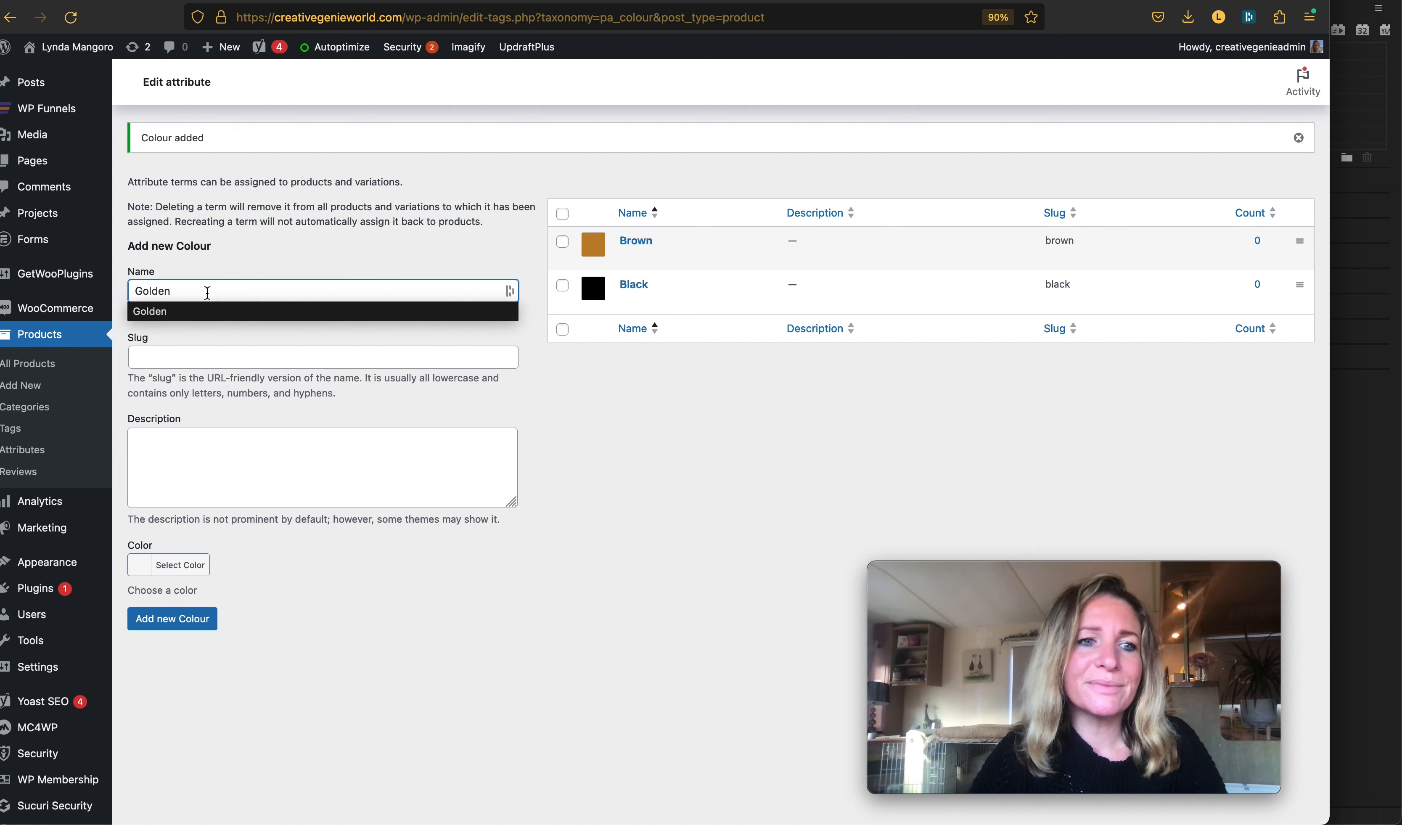
{"action": "left_click", "coordinate": [178, 353]}
{"action": "type", "text": "golden"}
{"action": "left_click", "coordinate": [260, 617]}
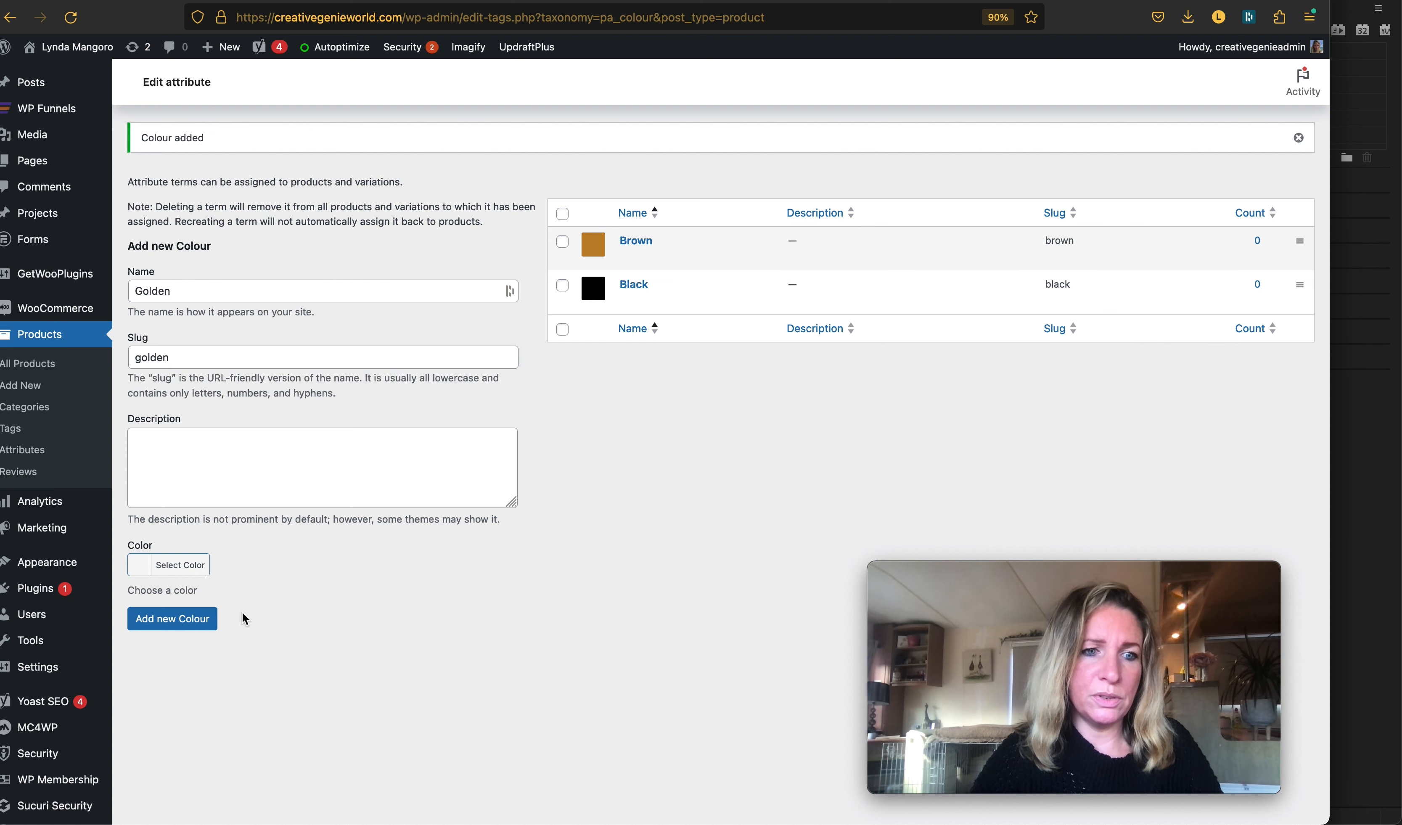
{"action": "left_click", "coordinate": [183, 578]}
{"action": "left_click", "coordinate": [159, 617]}
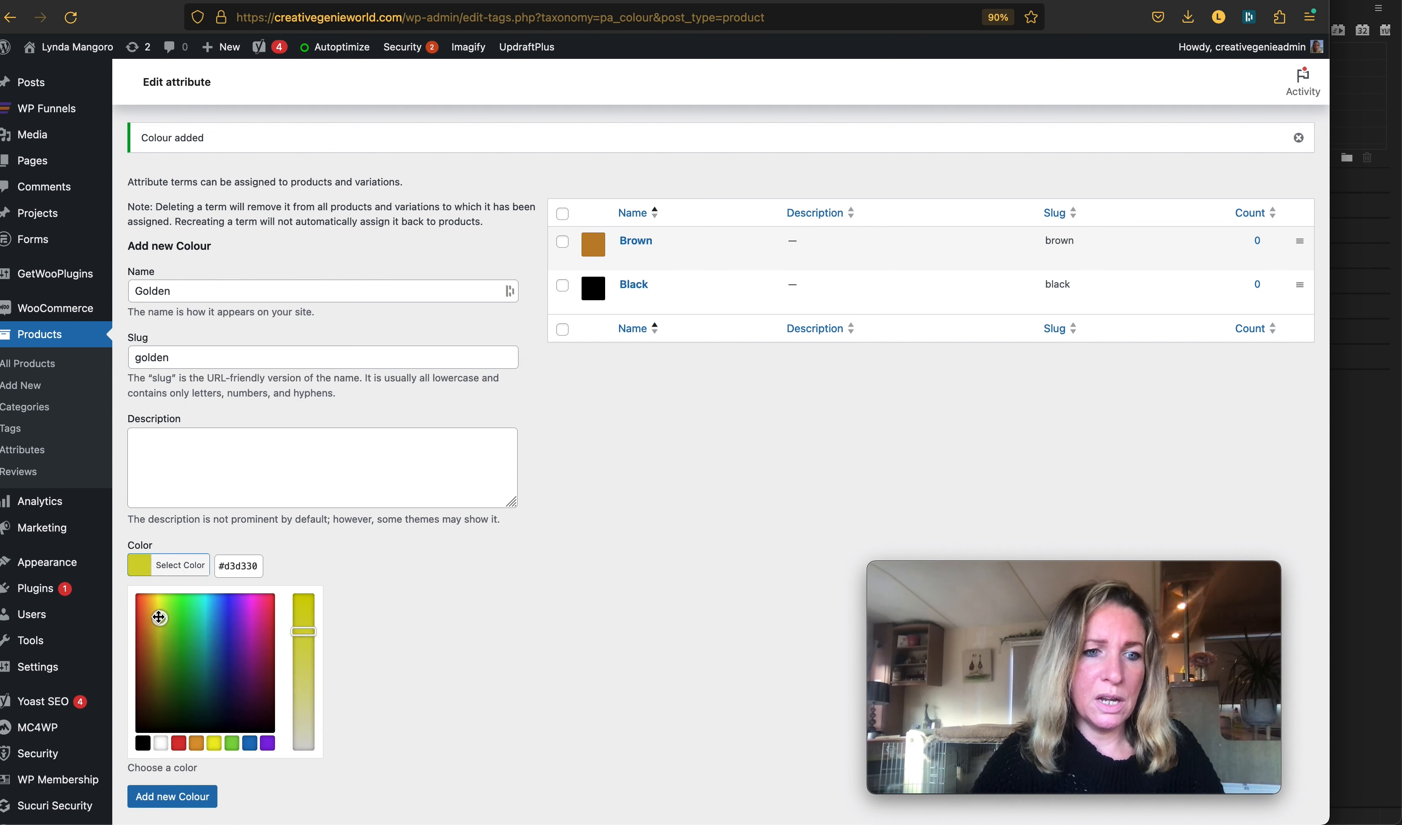
{"action": "left_click_drag", "start_coordinate": [158, 616], "coordinate": [155, 615]}
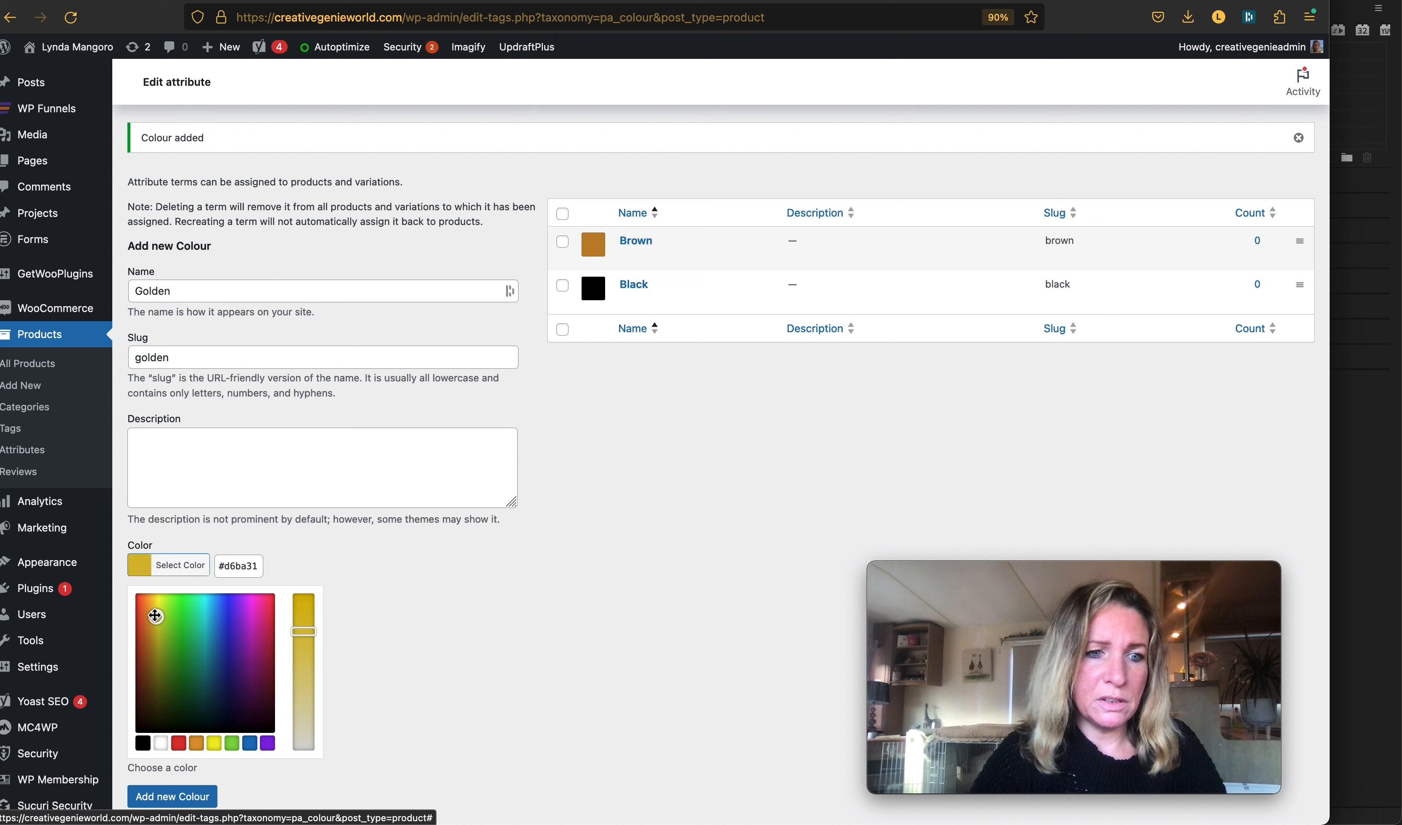
{"action": "left_click", "coordinate": [304, 662]}
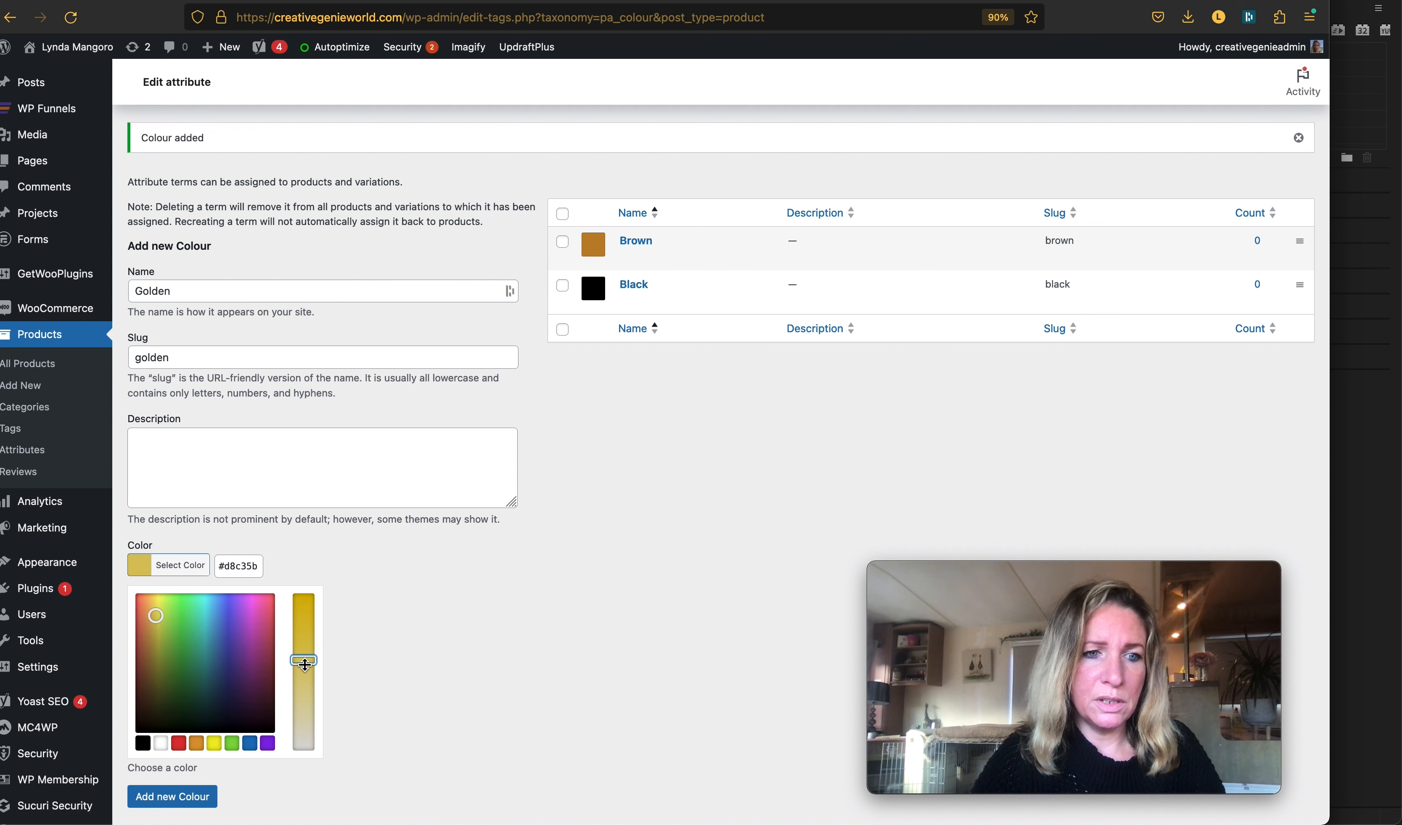
{"action": "left_click", "coordinate": [193, 795]}
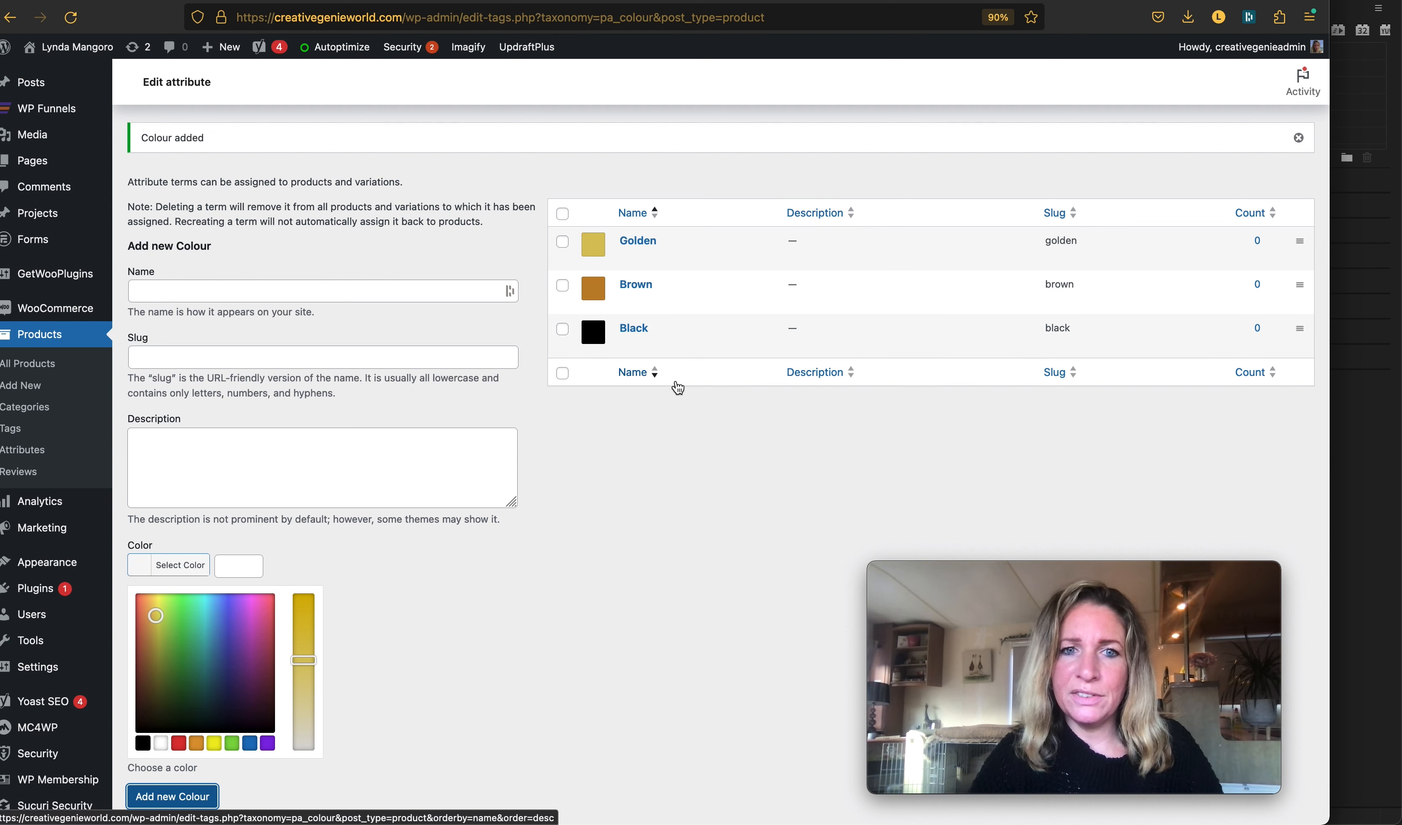
{"action": "left_click", "coordinate": [664, 471]}
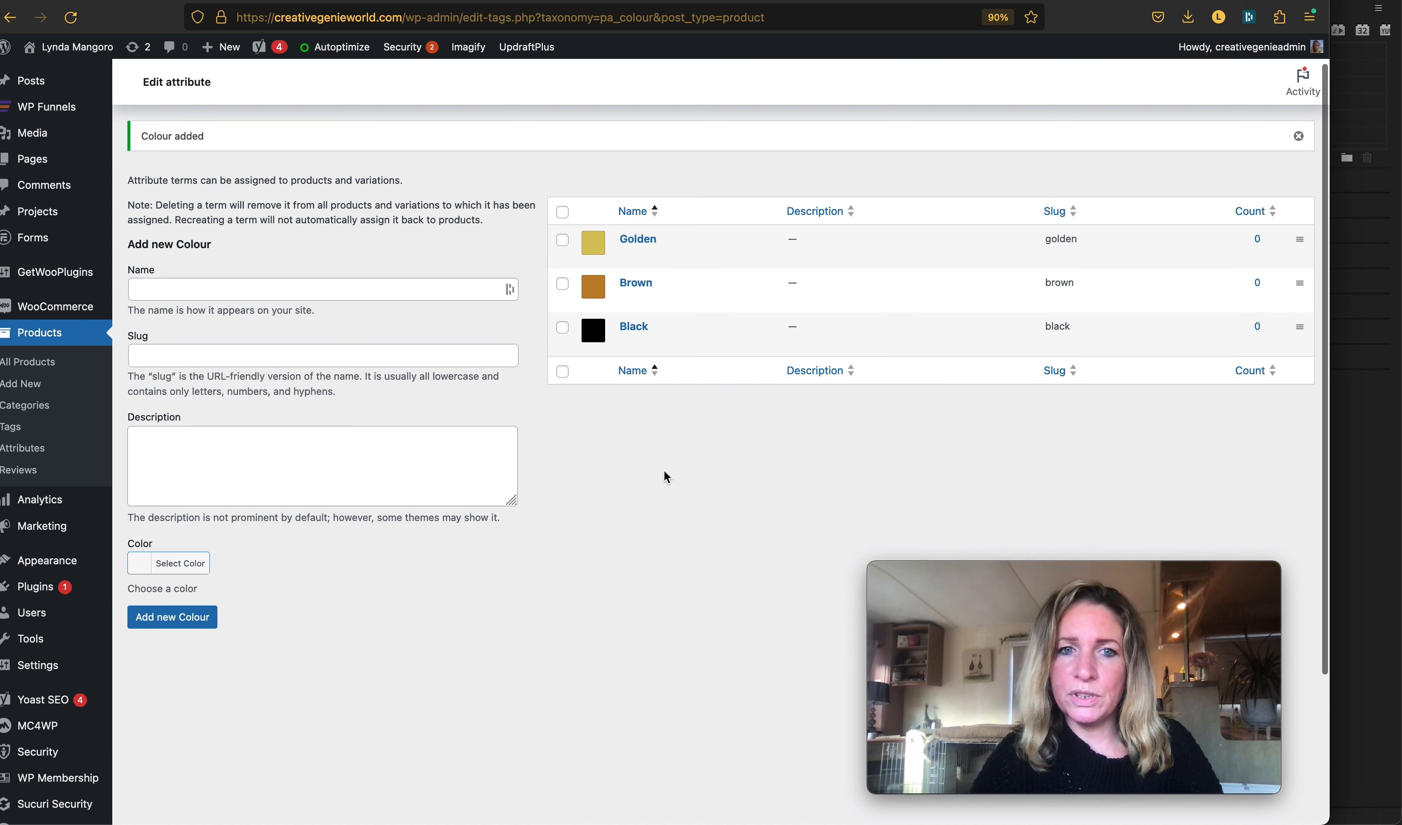
Step: Open the "Lil Paws Christmas Cards Set of 10" product for editing from the list of all products
{"action": "scroll", "coordinate": [664, 471], "scroll_direction": "down", "scroll_amount": 4}
{"action": "scroll", "coordinate": [664, 470], "scroll_direction": "up", "scroll_amount": 4}
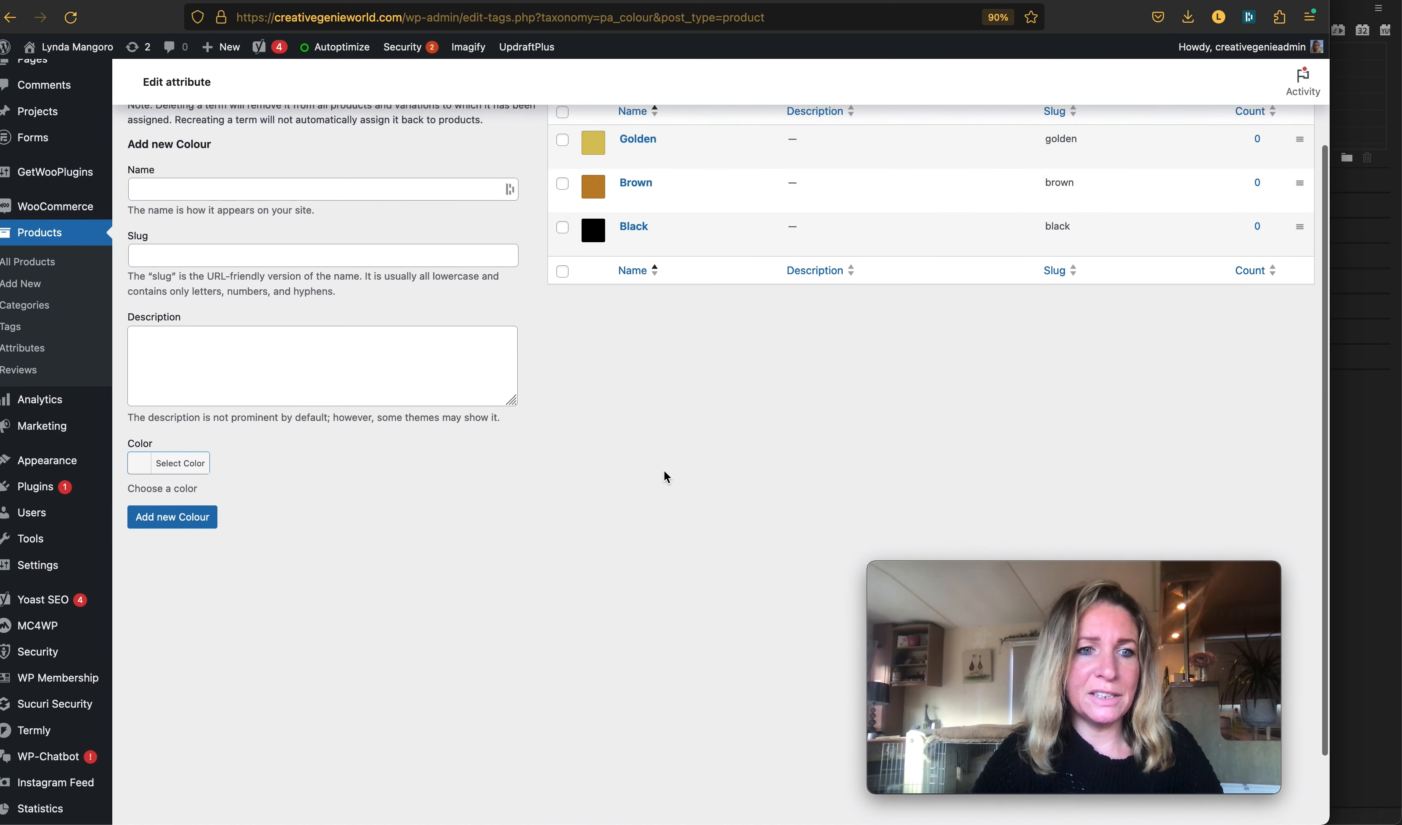
{"action": "scroll", "coordinate": [664, 471], "scroll_direction": "up", "scroll_amount": 1}
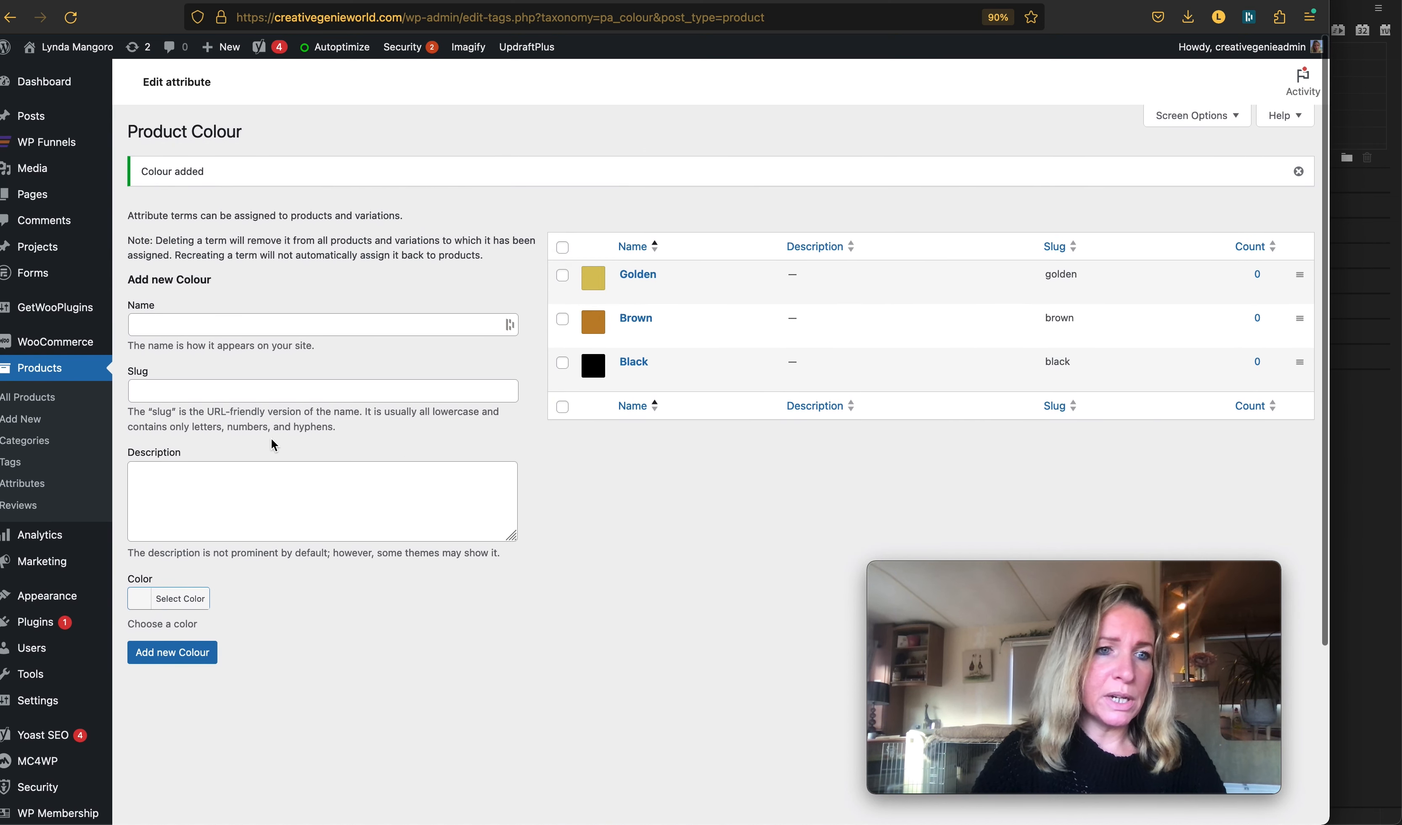
{"action": "left_click", "coordinate": [50, 400]}
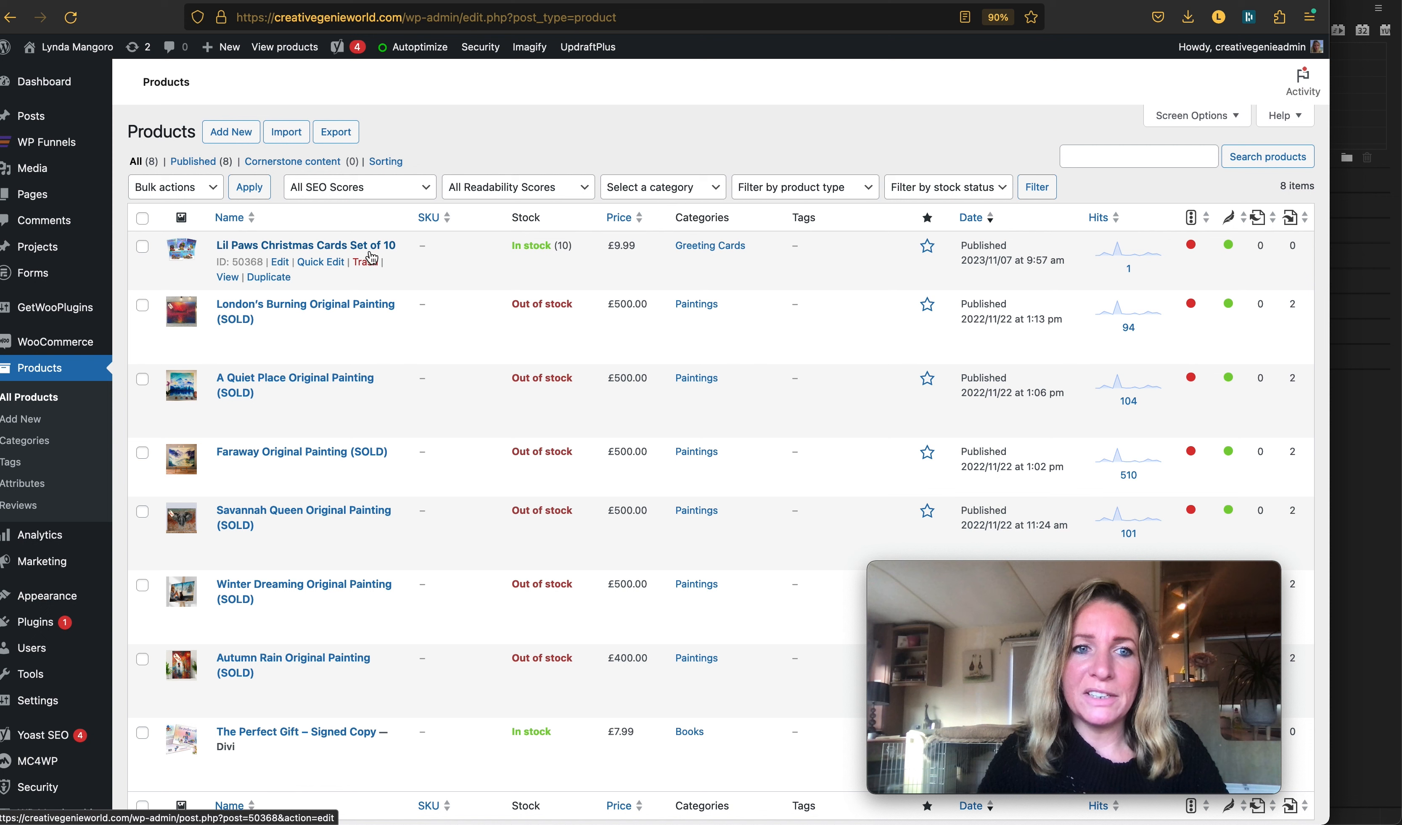
{"action": "left_click", "coordinate": [286, 264]}
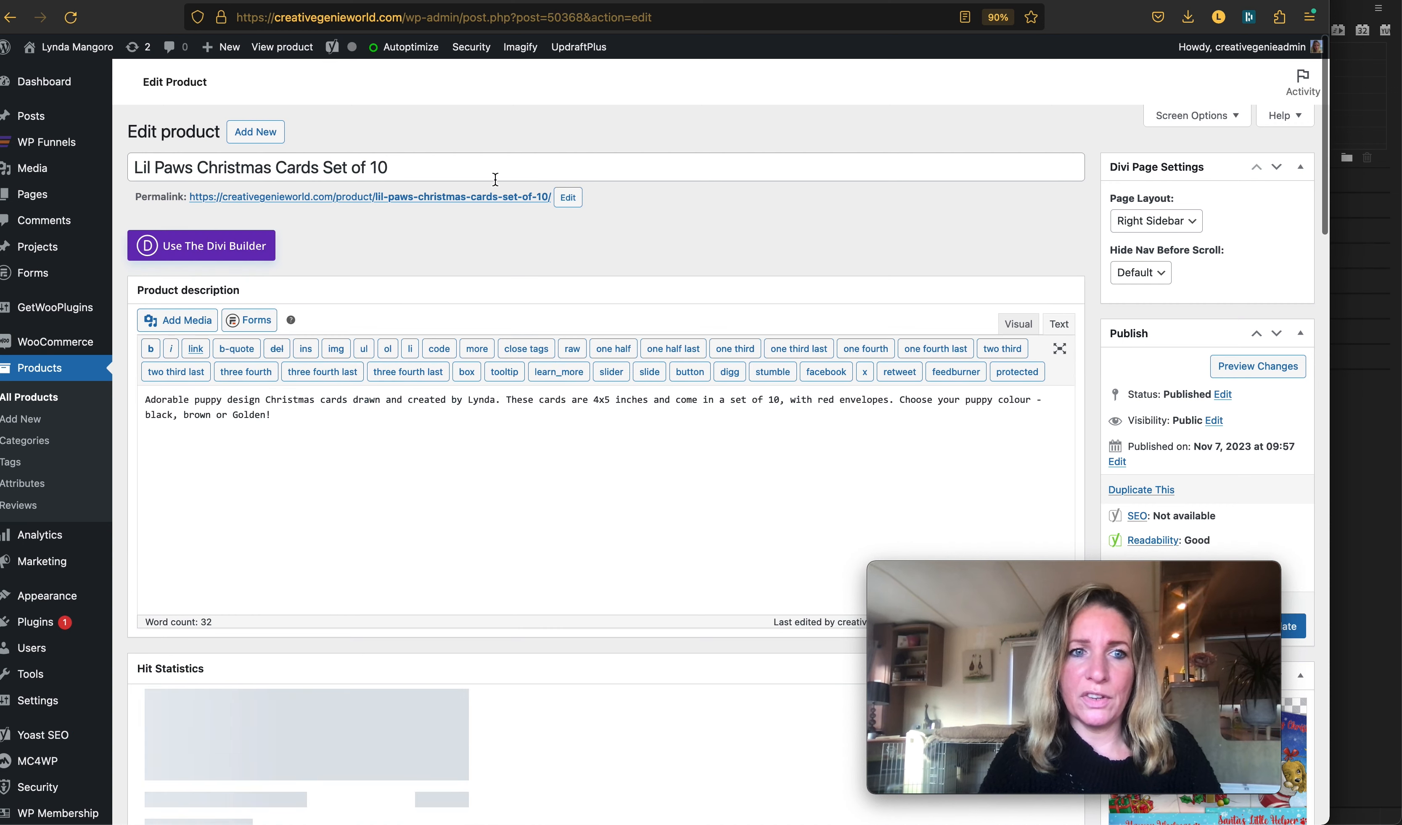
Step: Switch the product type in the product data to Simple product and back to Variable product
{"action": "scroll", "coordinate": [595, 396], "scroll_direction": "down", "scroll_amount": 1}
{"action": "scroll", "coordinate": [598, 379], "scroll_direction": "down", "scroll_amount": 8}
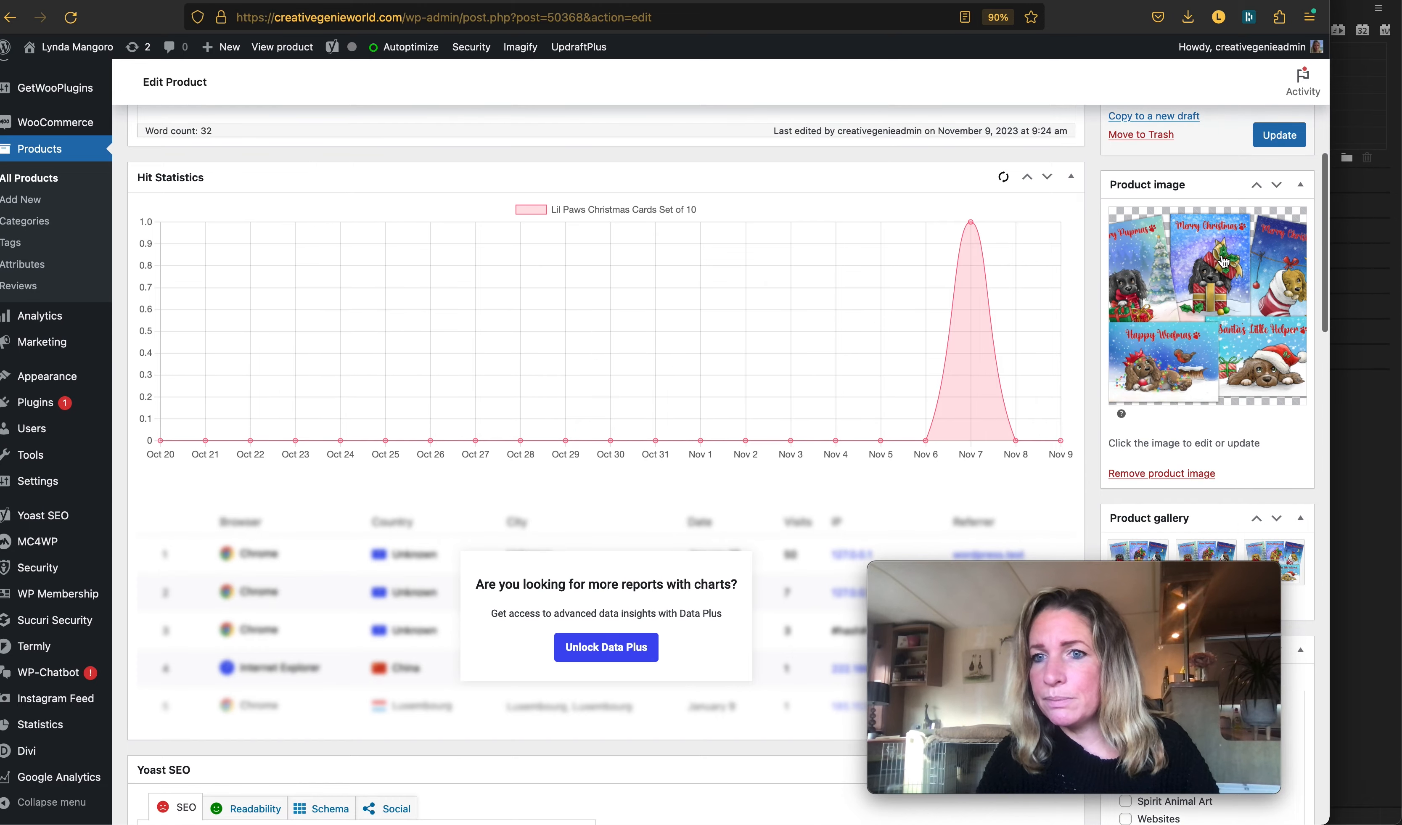
{"action": "scroll", "coordinate": [1141, 479], "scroll_direction": "down", "scroll_amount": 2}
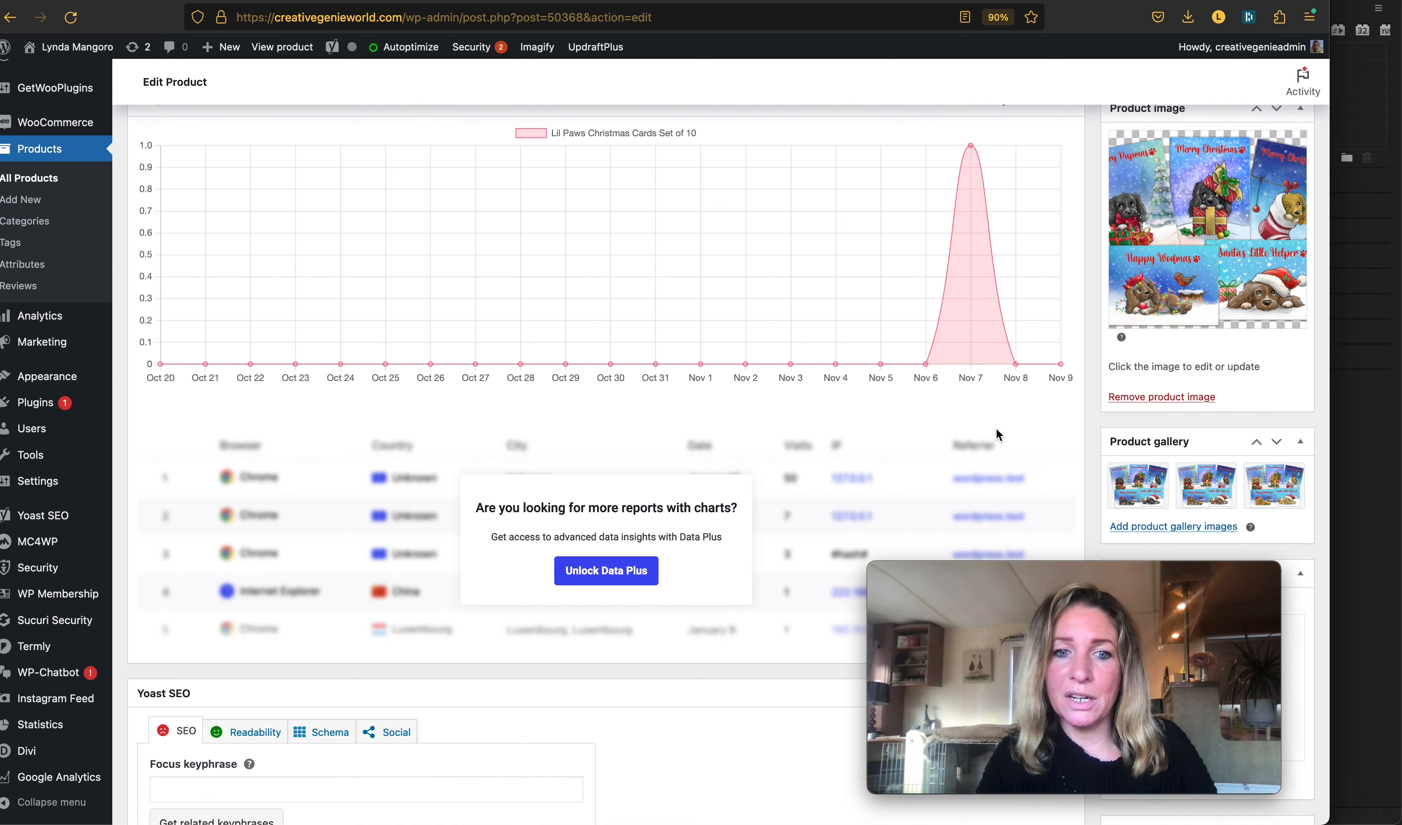
{"action": "scroll", "coordinate": [963, 471], "scroll_direction": "down", "scroll_amount": 6}
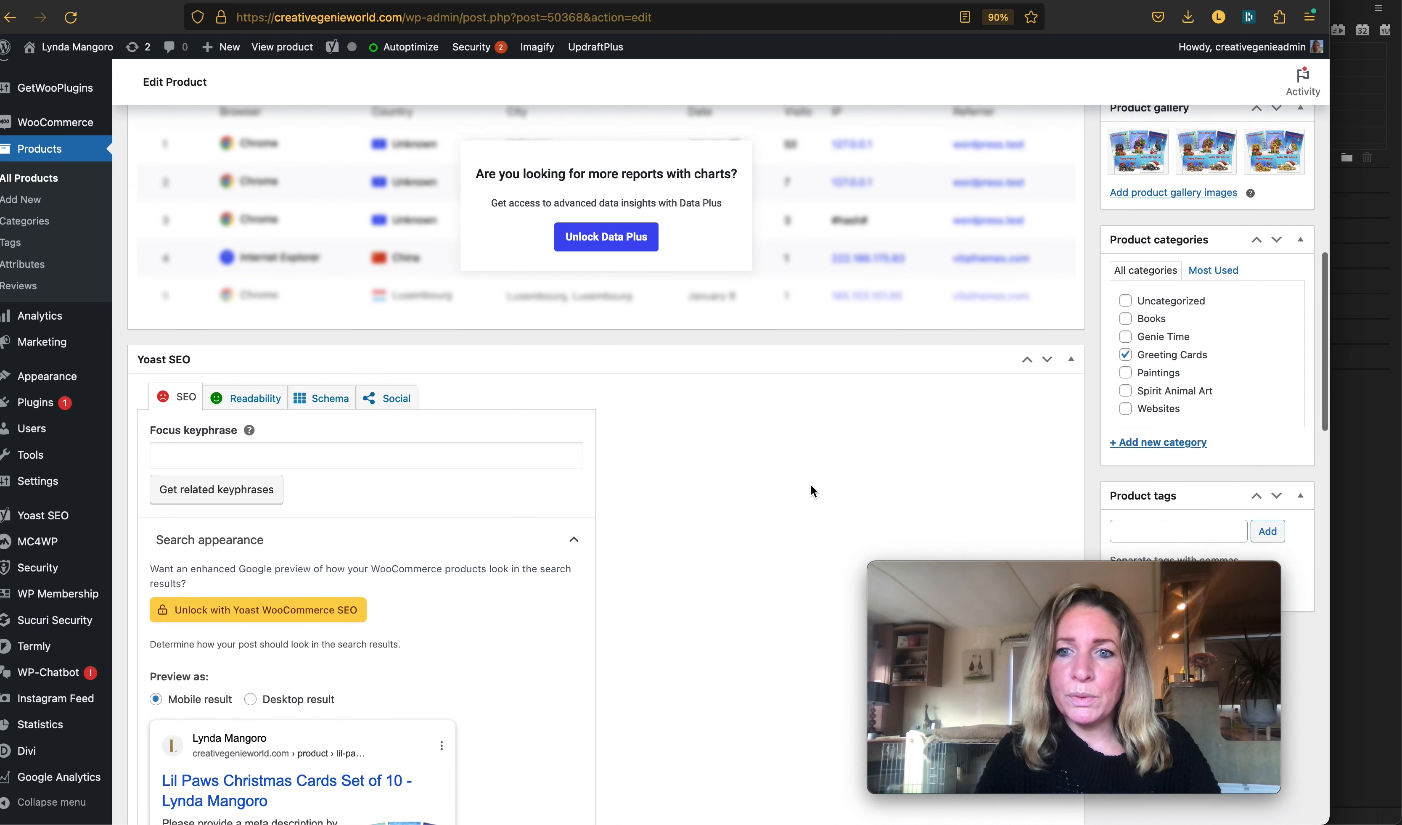
{"action": "scroll", "coordinate": [804, 492], "scroll_direction": "down", "scroll_amount": 4}
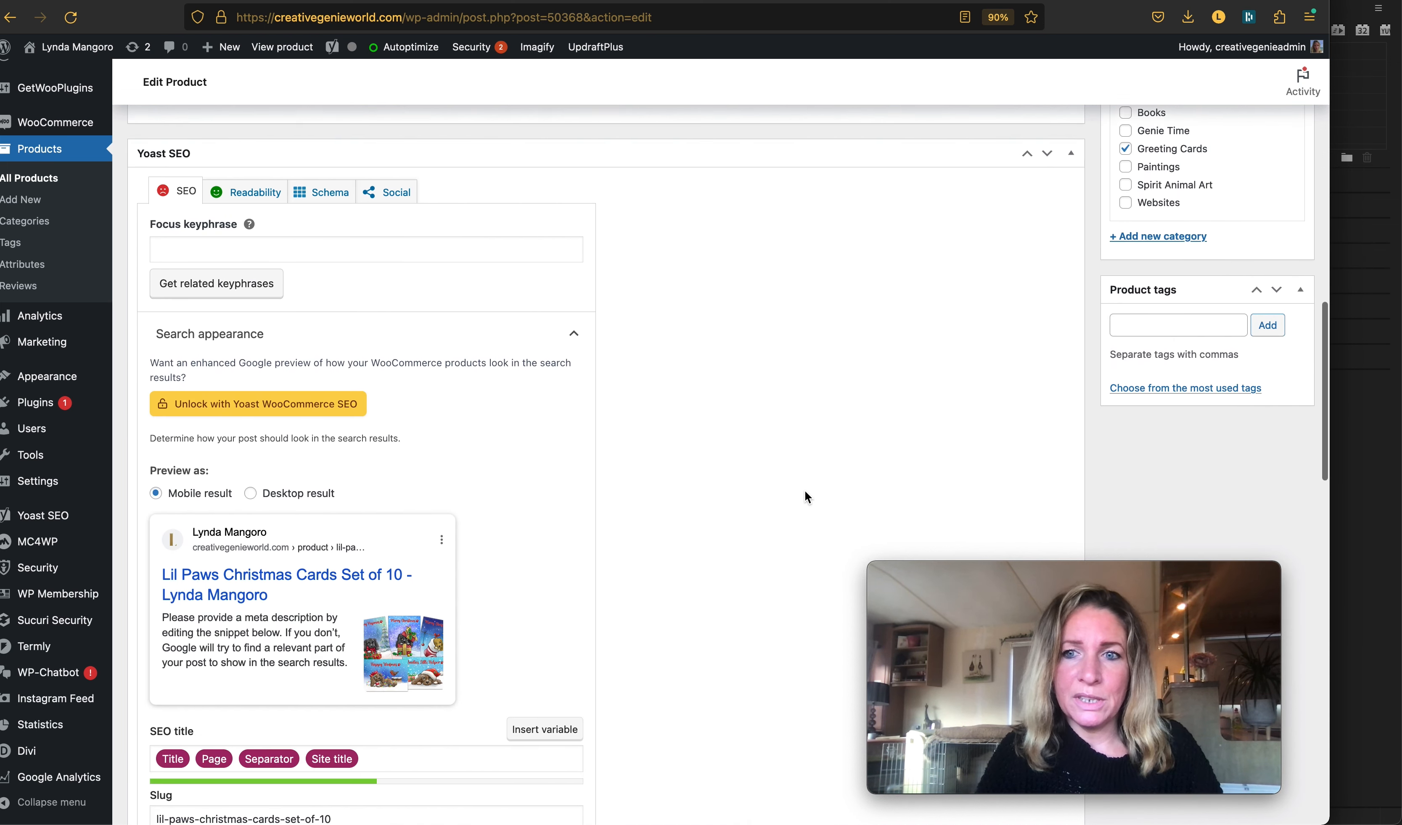
{"action": "scroll", "coordinate": [805, 493], "scroll_direction": "down", "scroll_amount": 9}
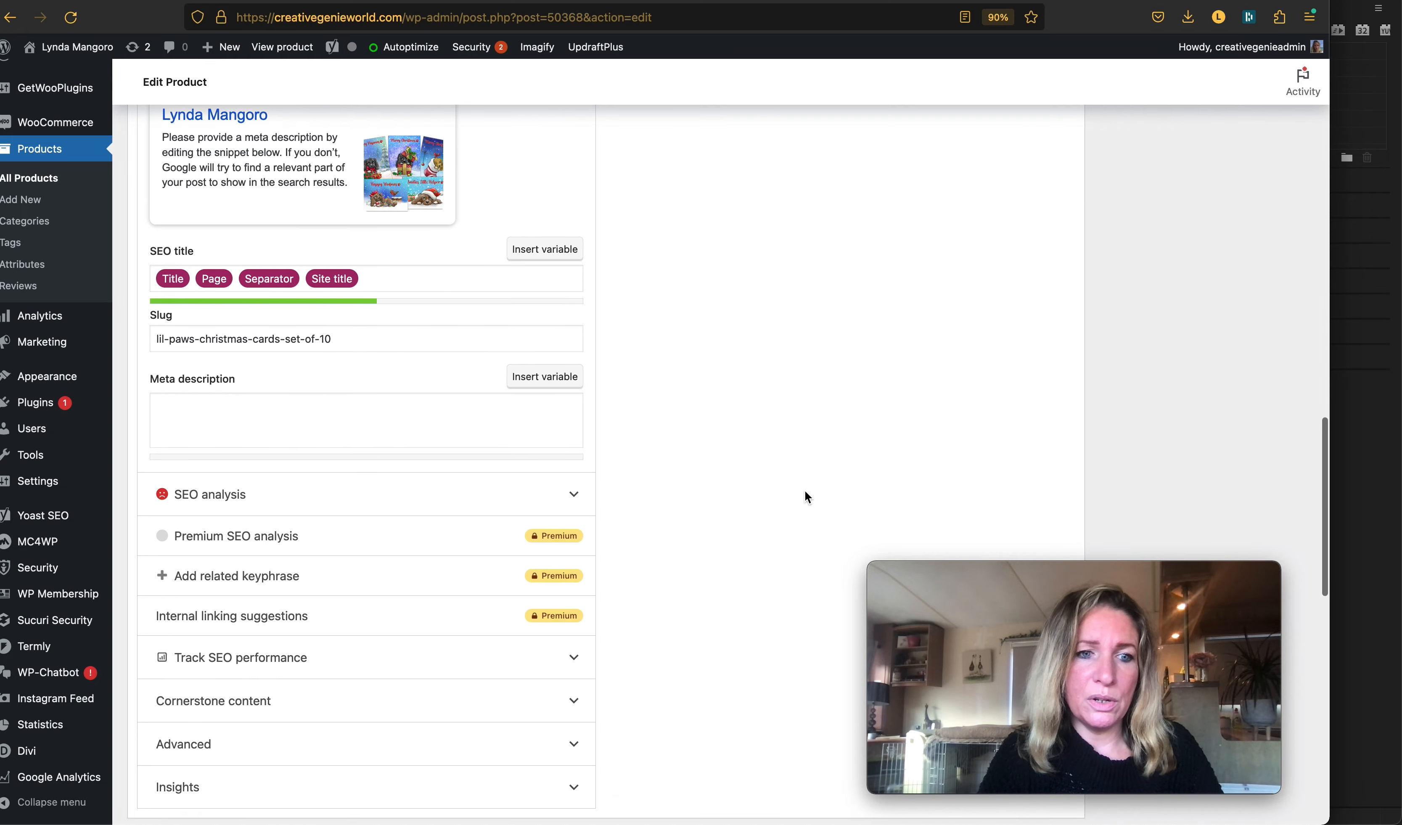
{"action": "scroll", "coordinate": [806, 492], "scroll_direction": "down", "scroll_amount": 12}
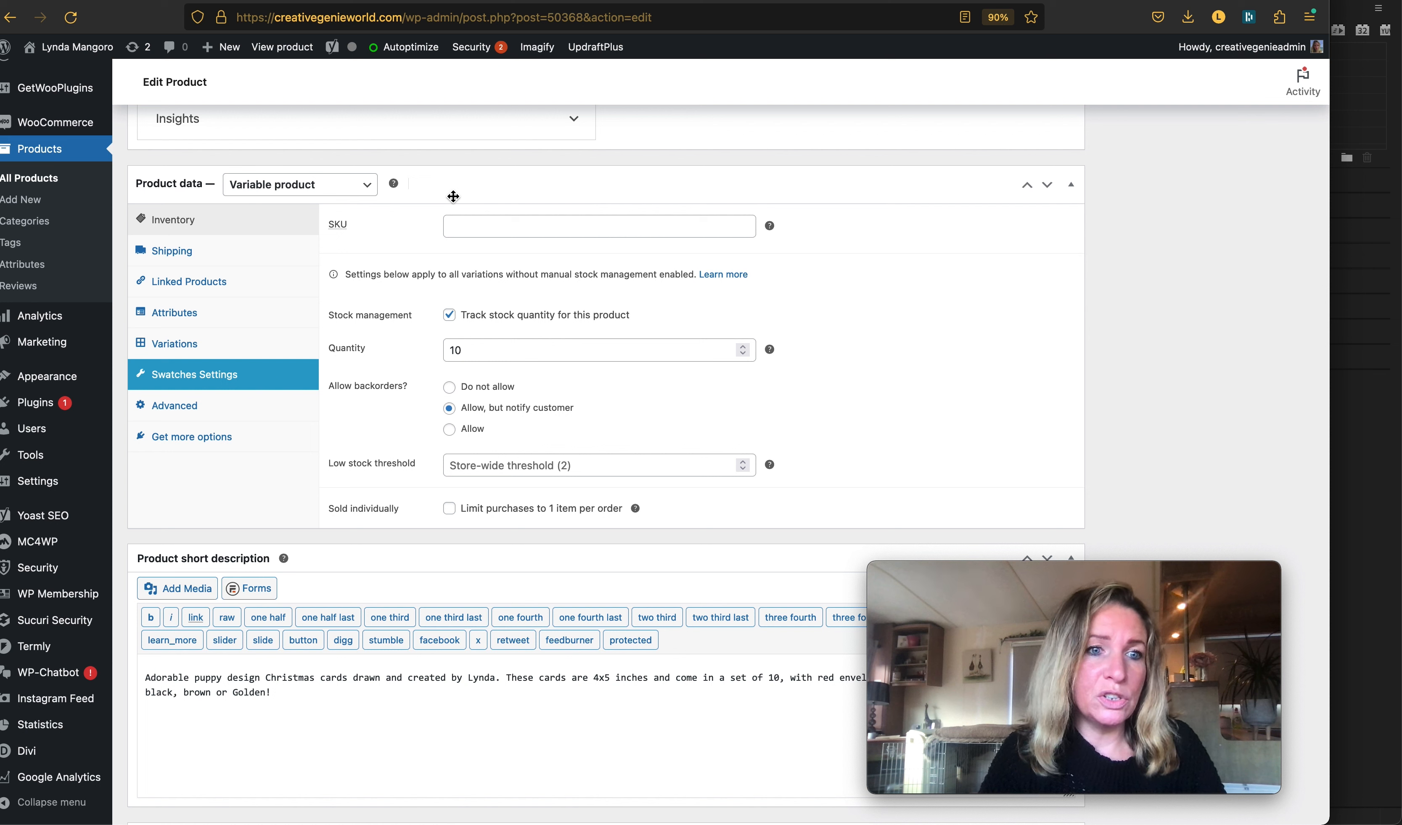
{"action": "left_click", "coordinate": [367, 193]}
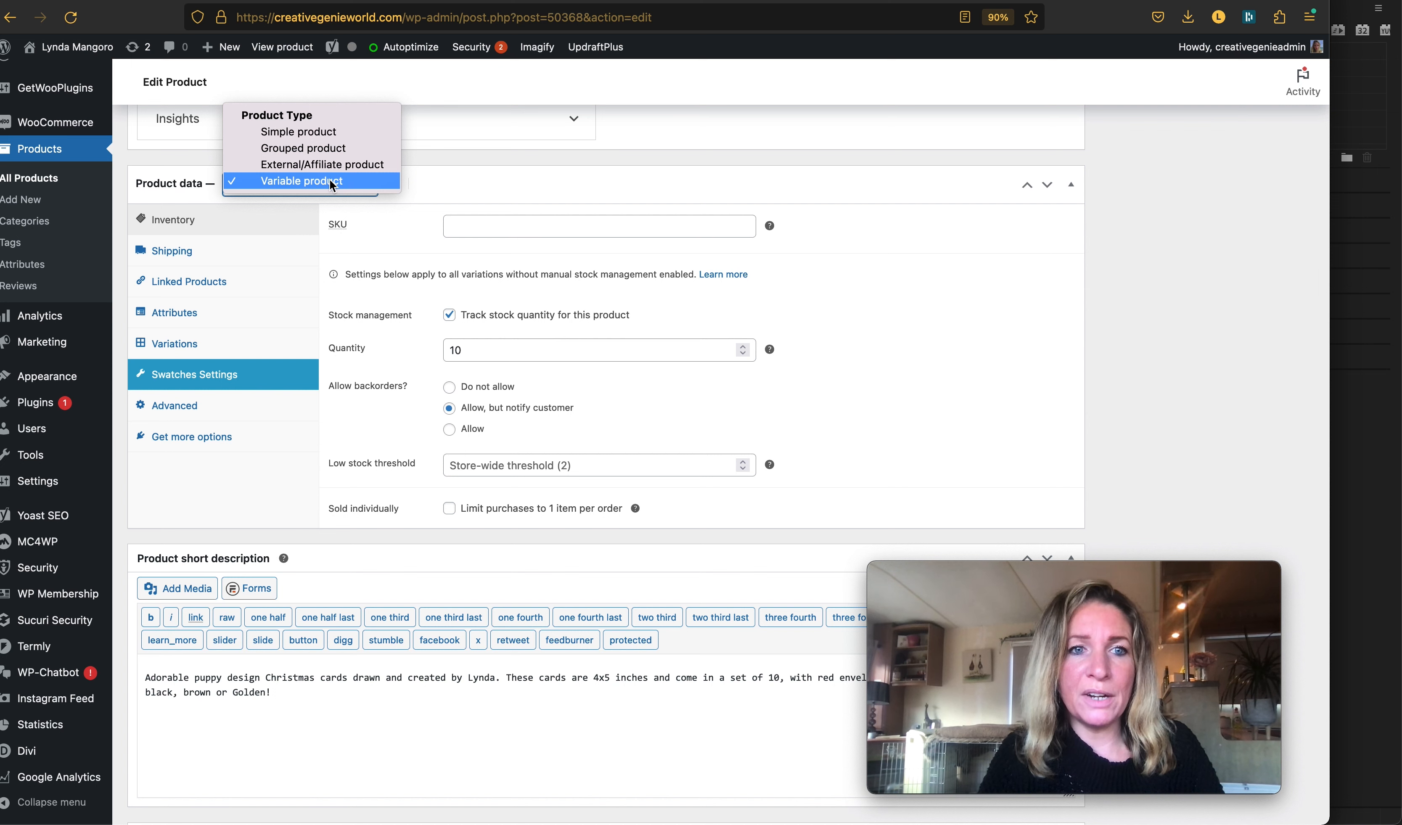
{"action": "left_click", "coordinate": [311, 134]}
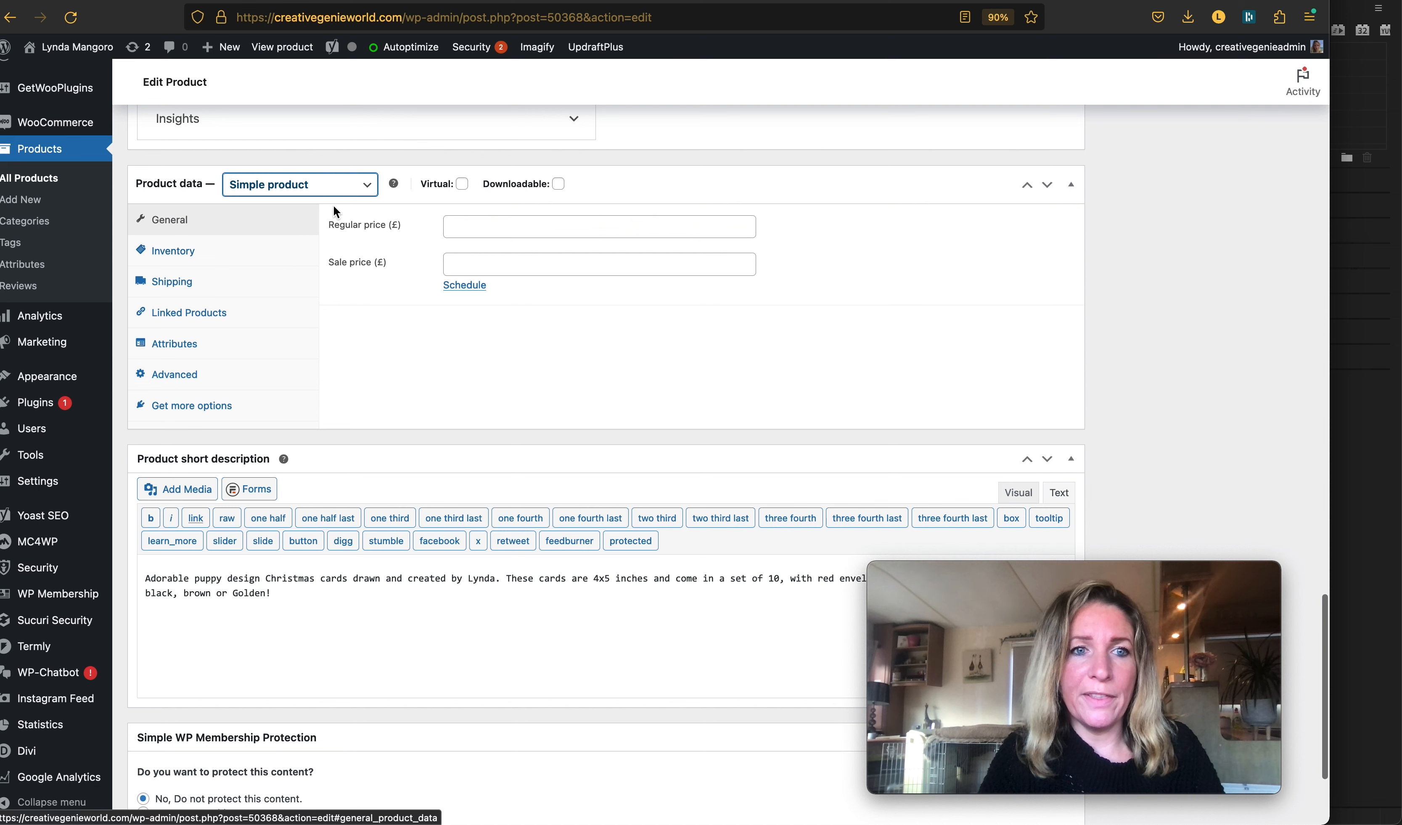
{"action": "left_click", "coordinate": [328, 187]}
{"action": "left_click", "coordinate": [316, 232]}
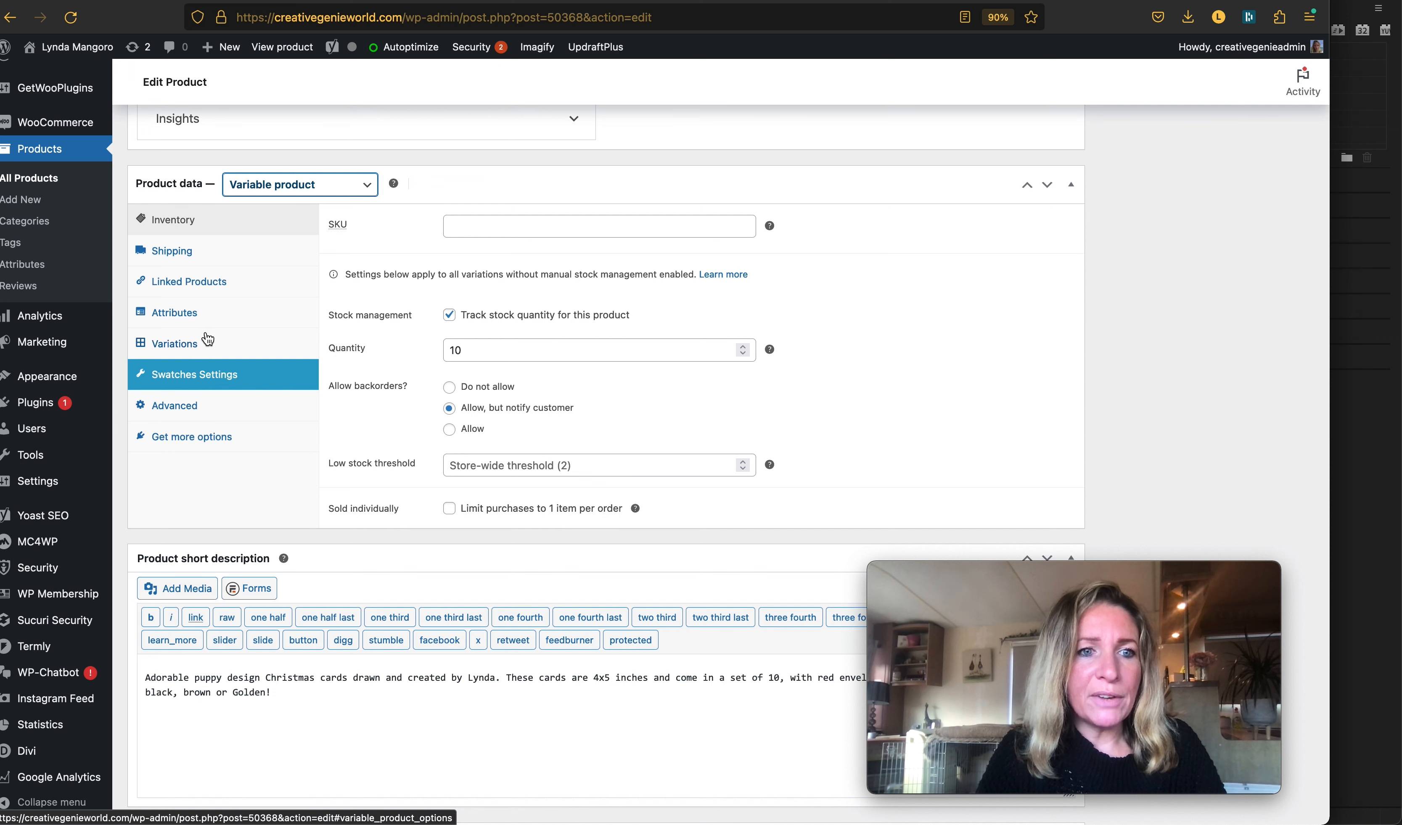
Step: Remove the Colour attribute from the product's attributes and add the existing Colour attribute again
{"action": "left_click", "coordinate": [187, 315]}
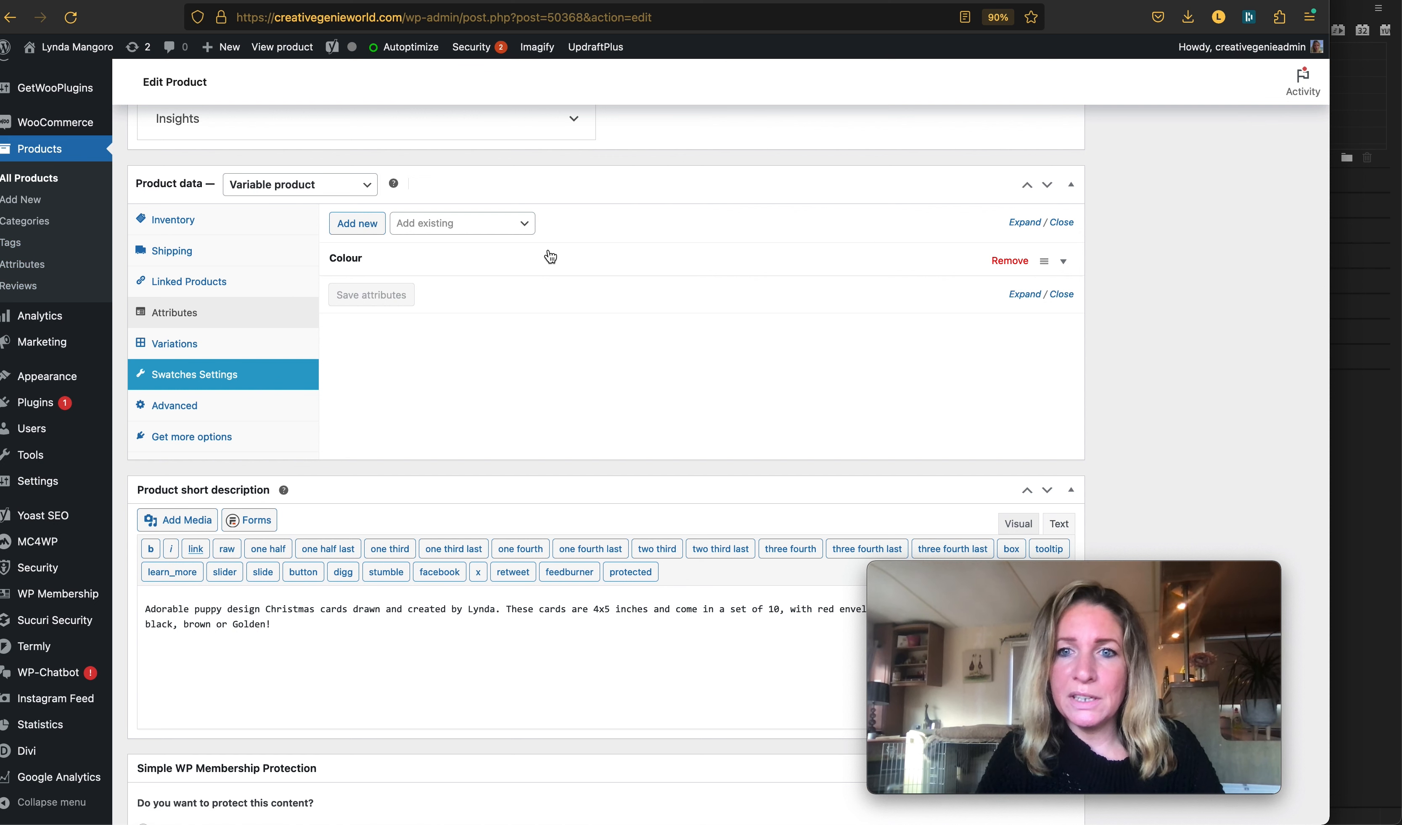
{"action": "left_click", "coordinate": [1009, 264]}
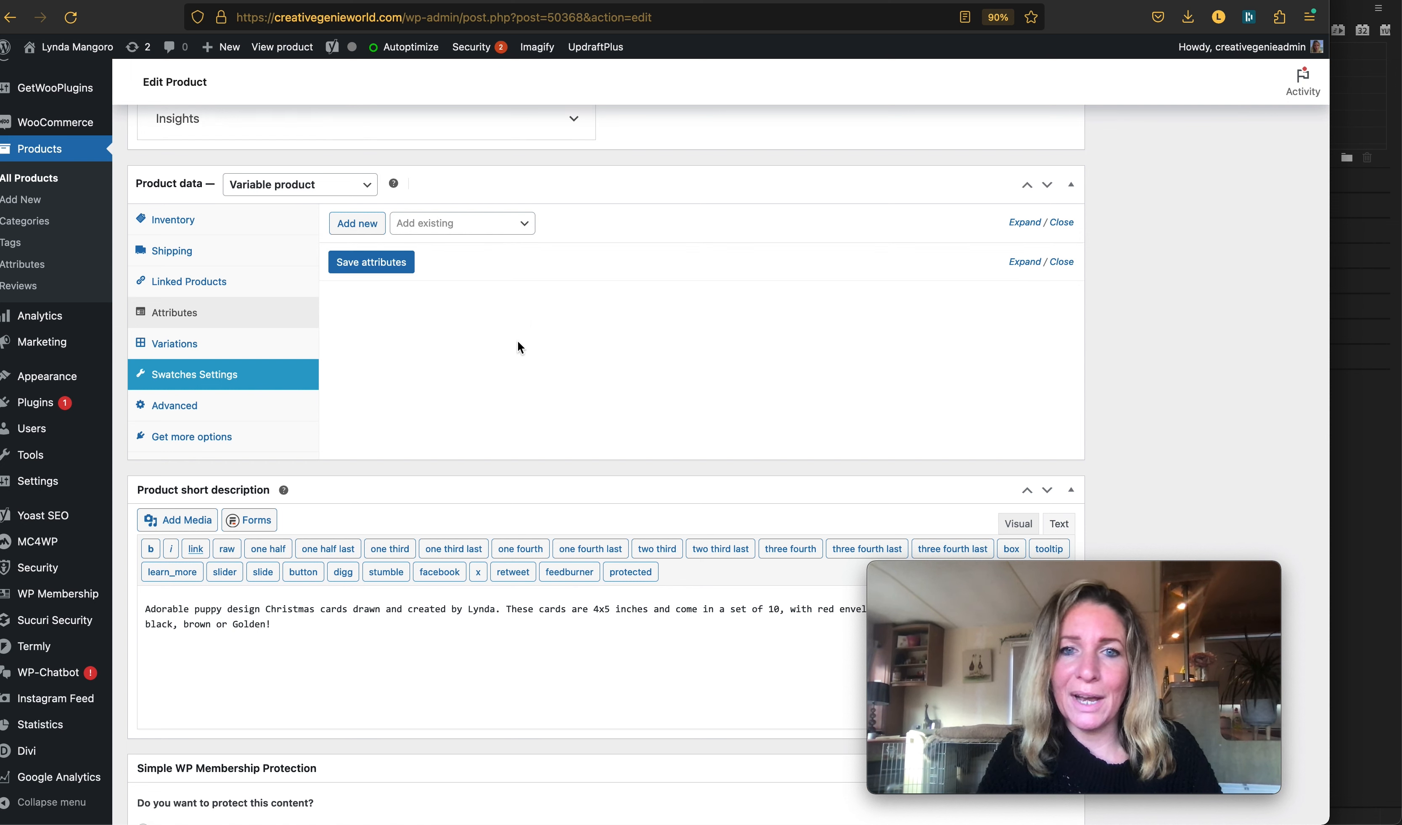
{"action": "left_click", "coordinate": [523, 235]}
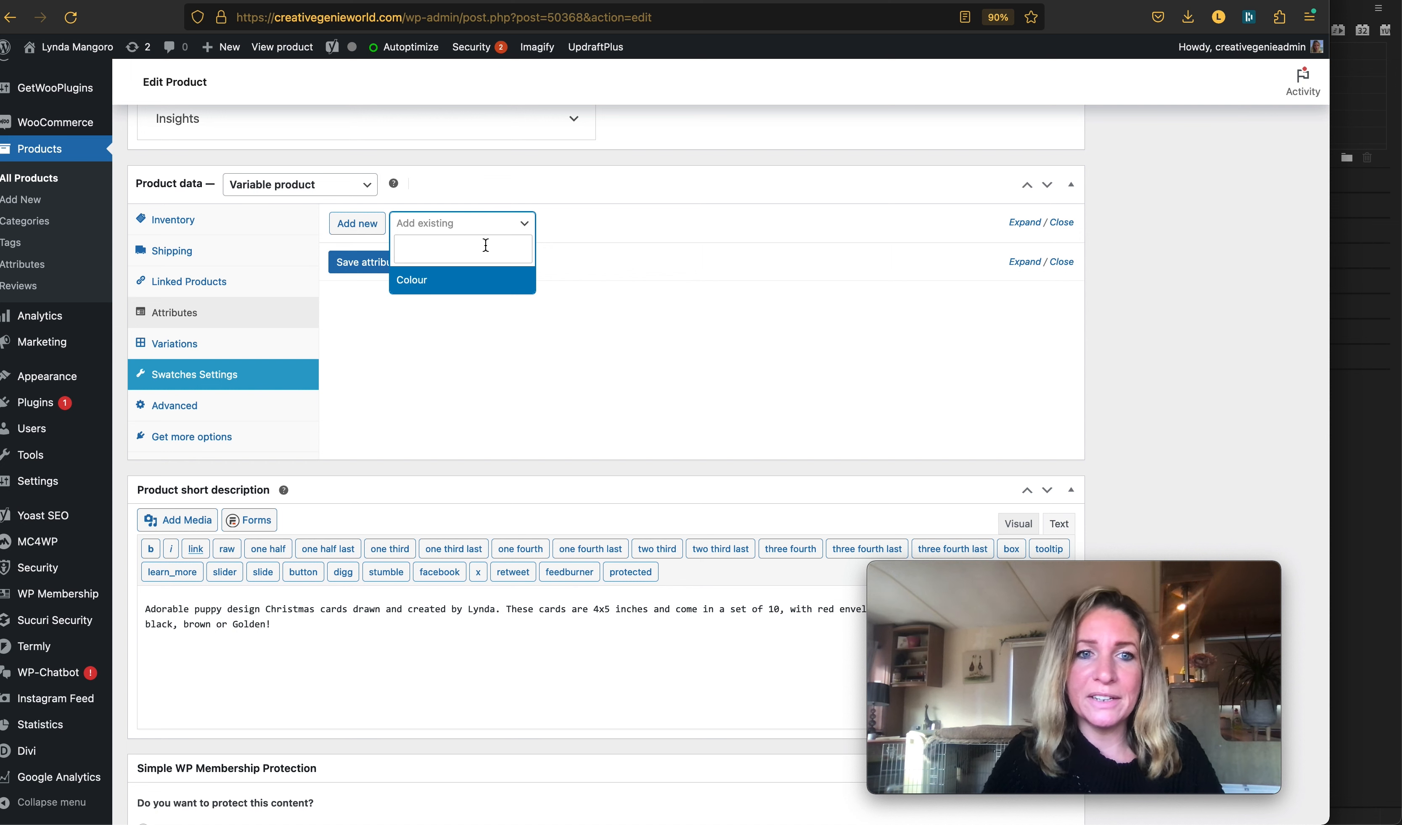
{"action": "left_click", "coordinate": [434, 282]}
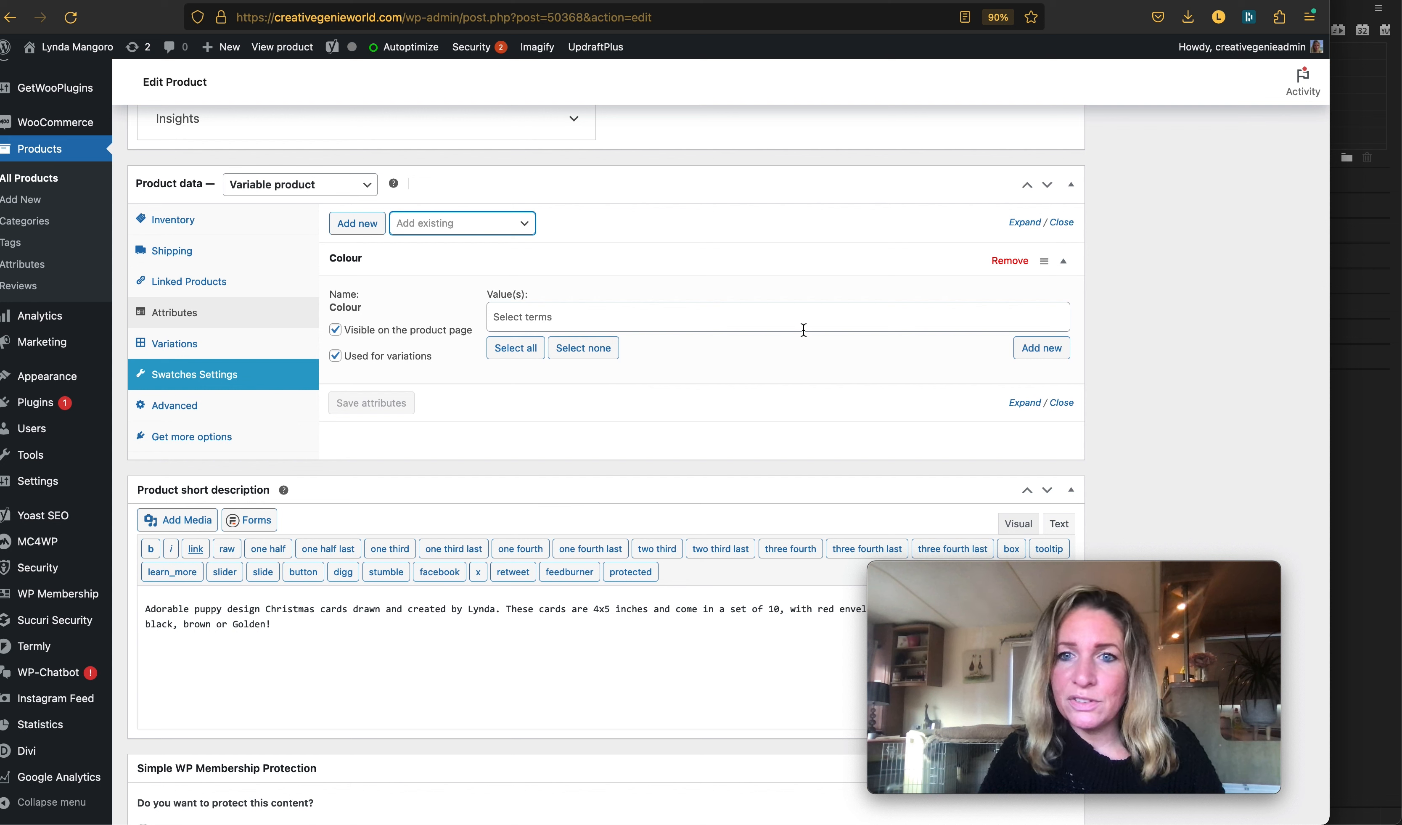
Step: Assign the terms Black, Brown and Golden to the product's Colour attribute and save the attributes
{"action": "left_click", "coordinate": [673, 320]}
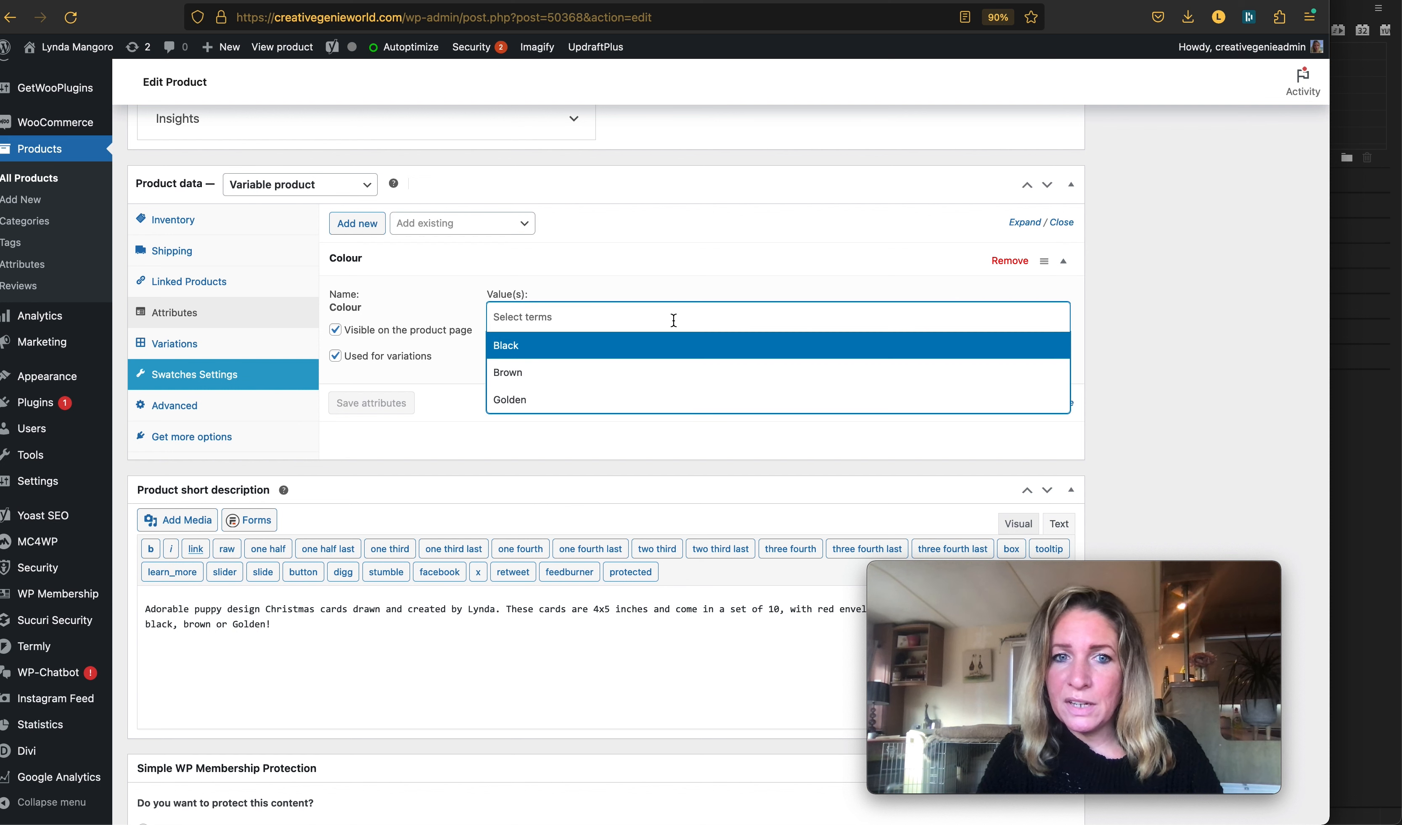
{"action": "left_click", "coordinate": [565, 348]}
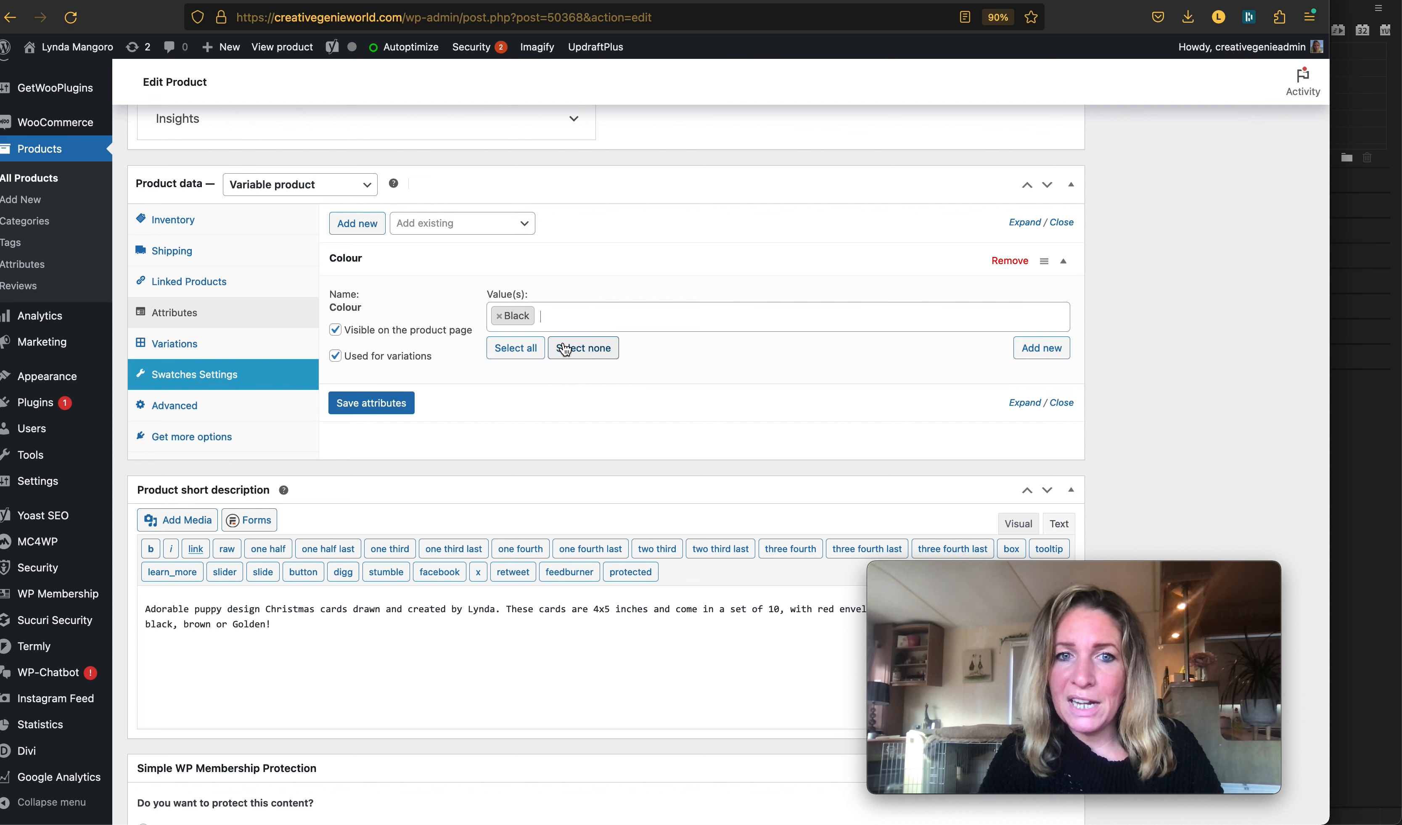
{"action": "left_click", "coordinate": [668, 316]}
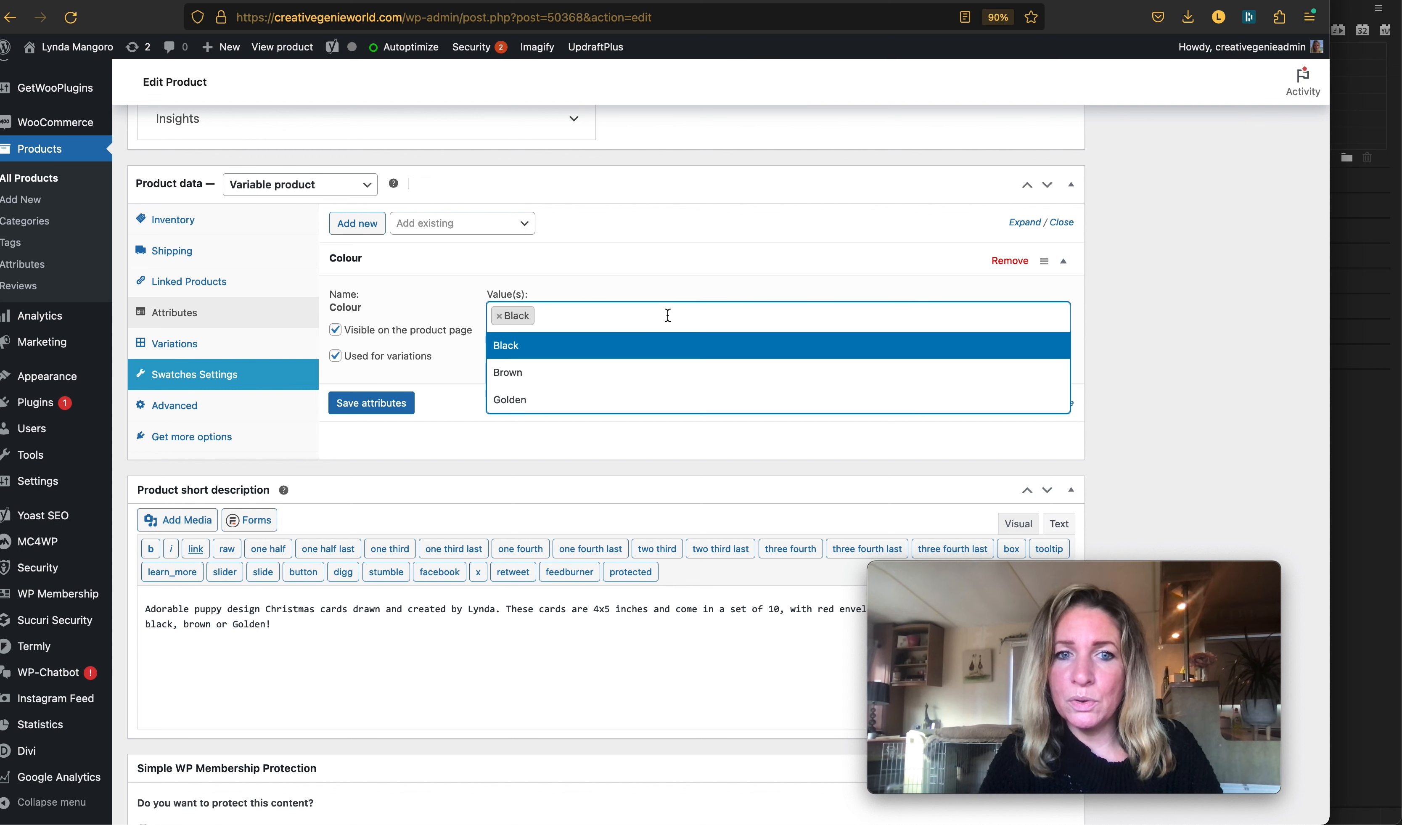
{"action": "left_click", "coordinate": [570, 373]}
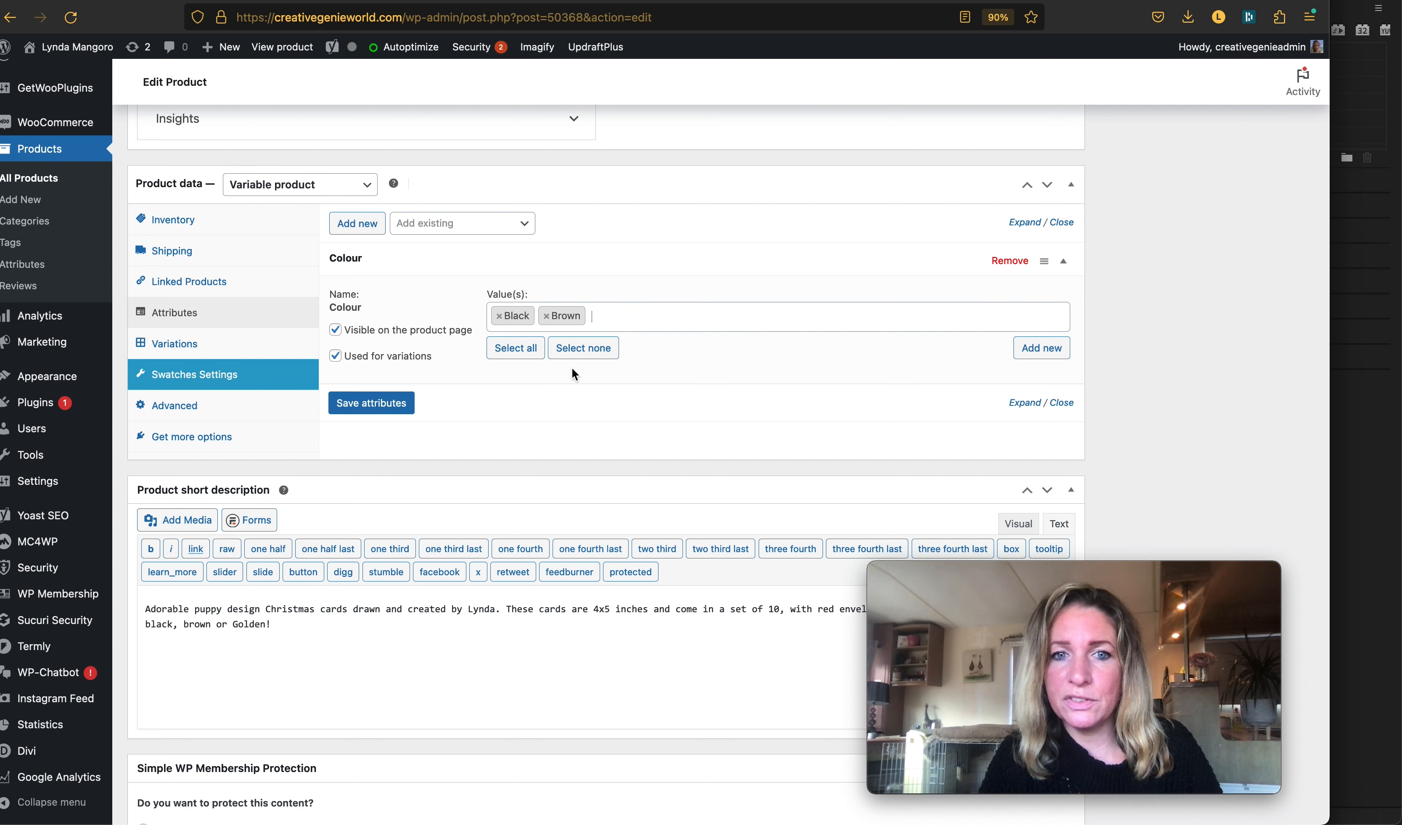
{"action": "left_click", "coordinate": [615, 320]}
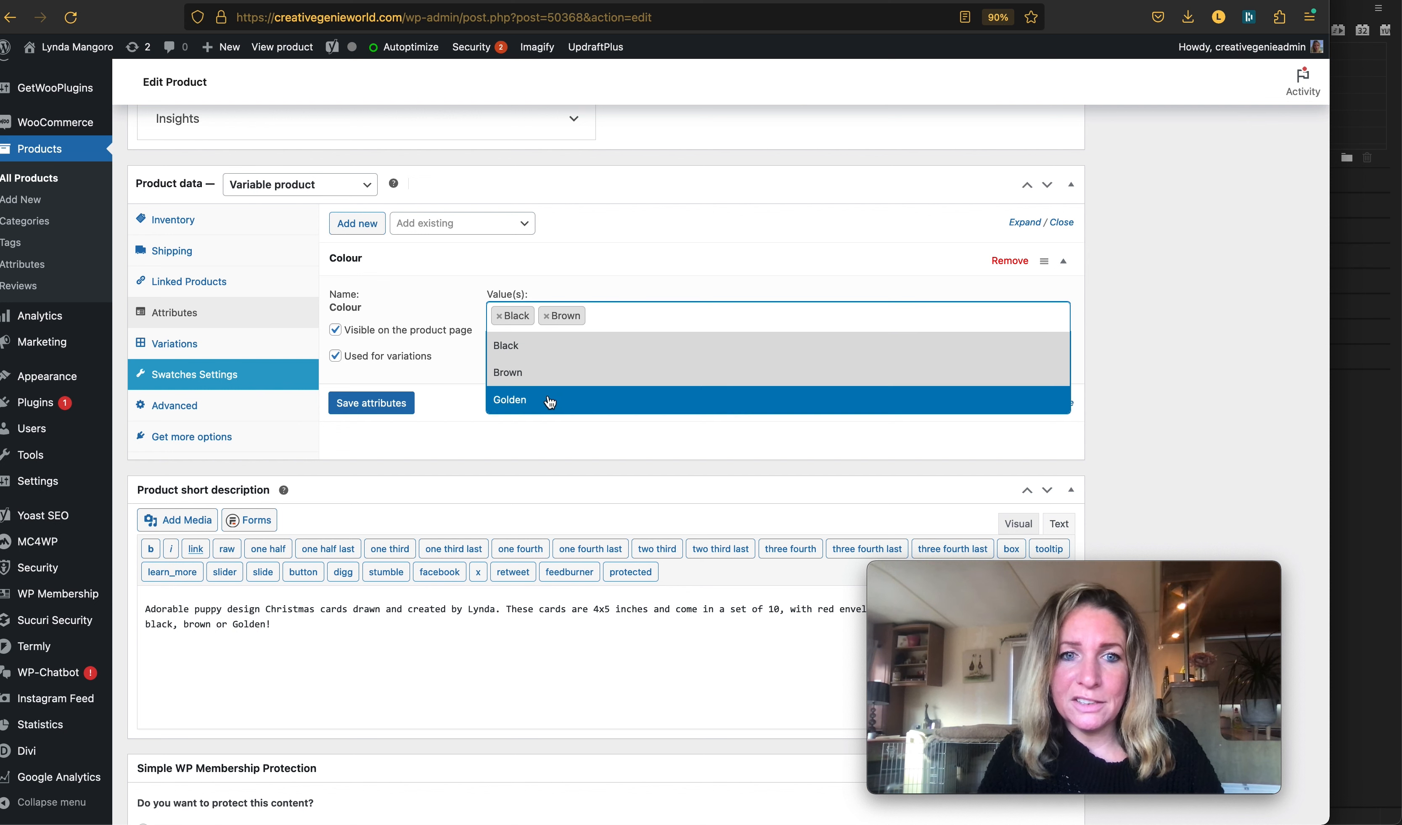
{"action": "left_click", "coordinate": [550, 401]}
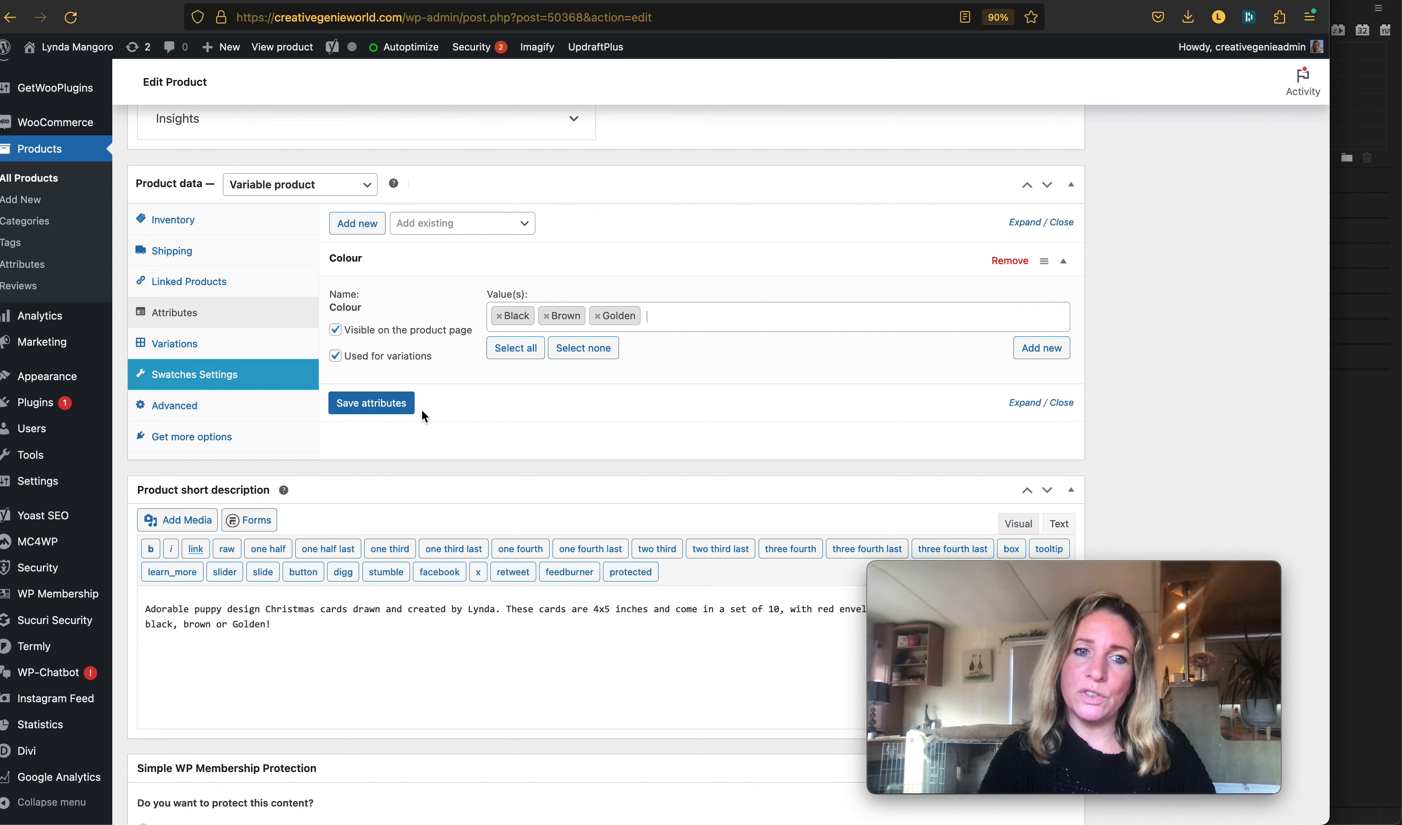
{"action": "left_click", "coordinate": [399, 416]}
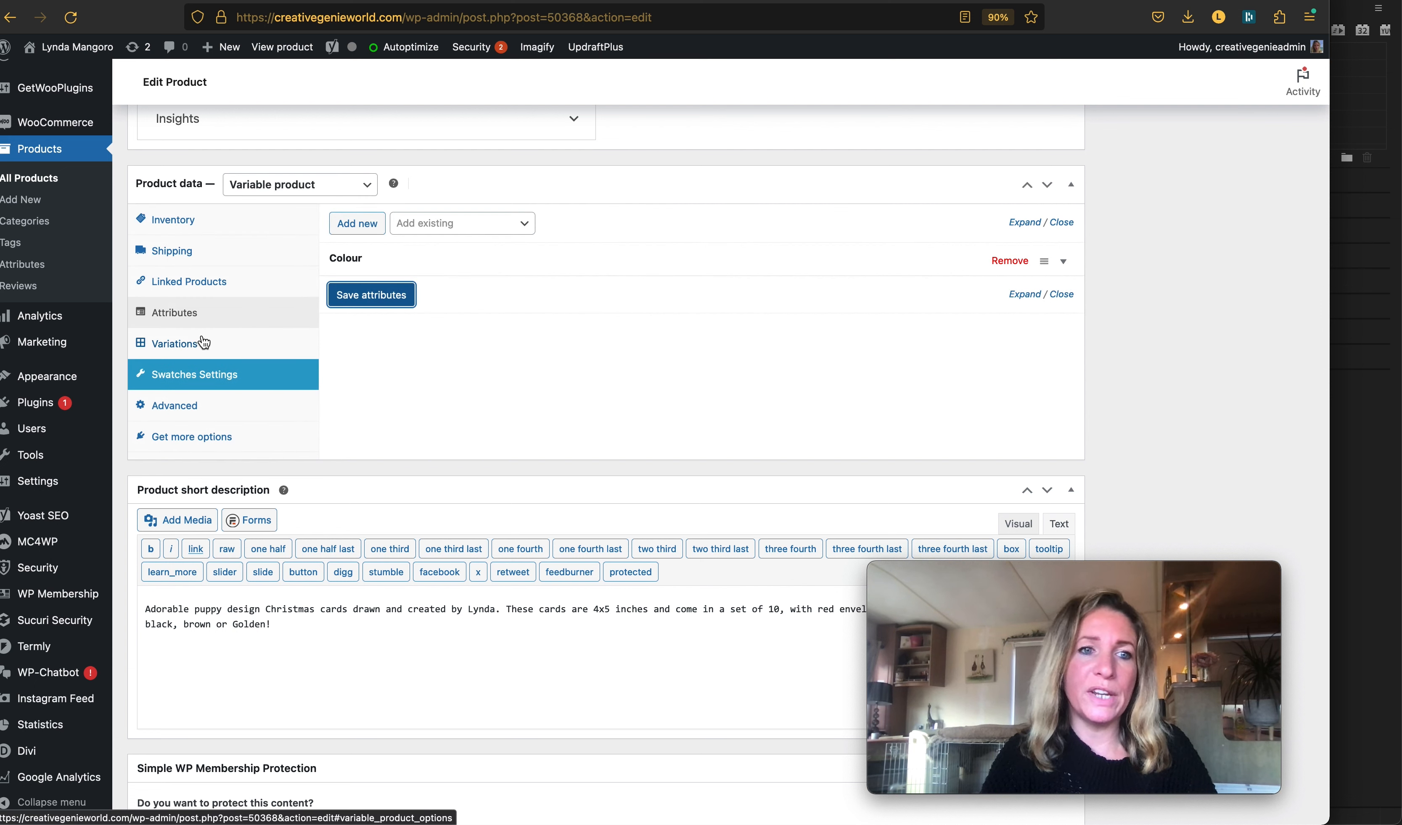
Step: Remove the existing Golden, Brown and Black variations and generate all variations anew from the product's attributes
{"action": "left_click", "coordinate": [175, 344]}
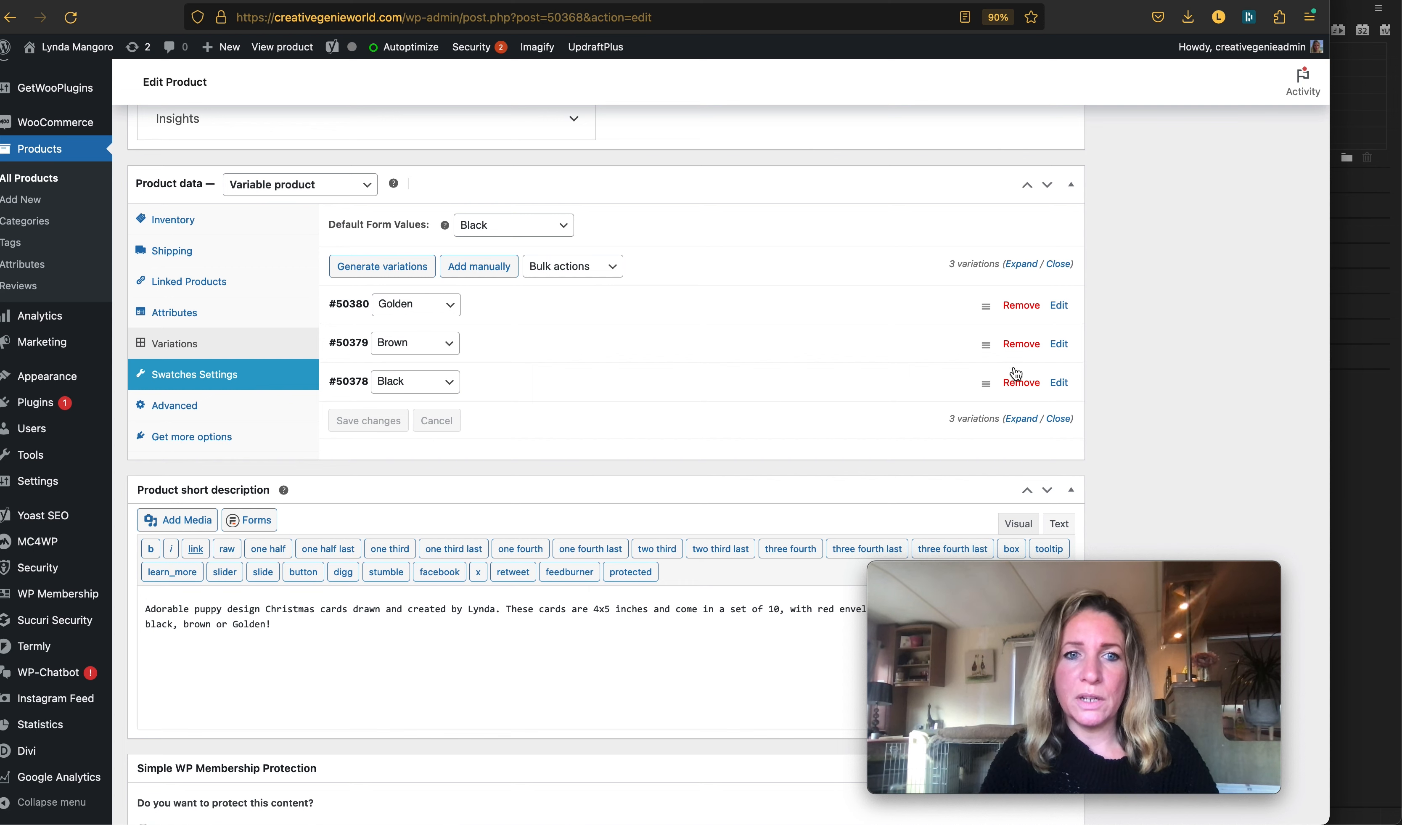
{"action": "left_click", "coordinate": [1020, 306]}
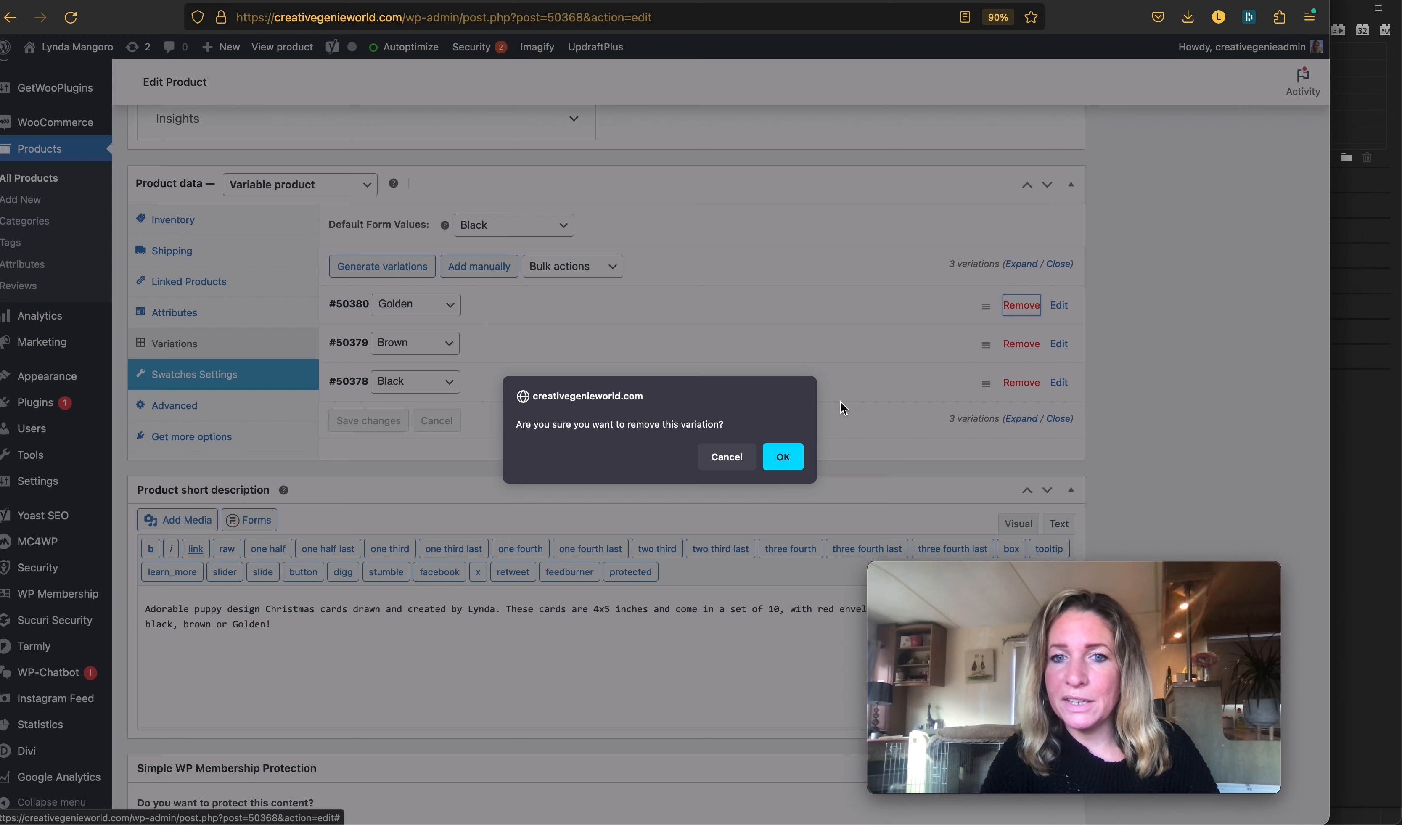
{"action": "left_click", "coordinate": [782, 457]}
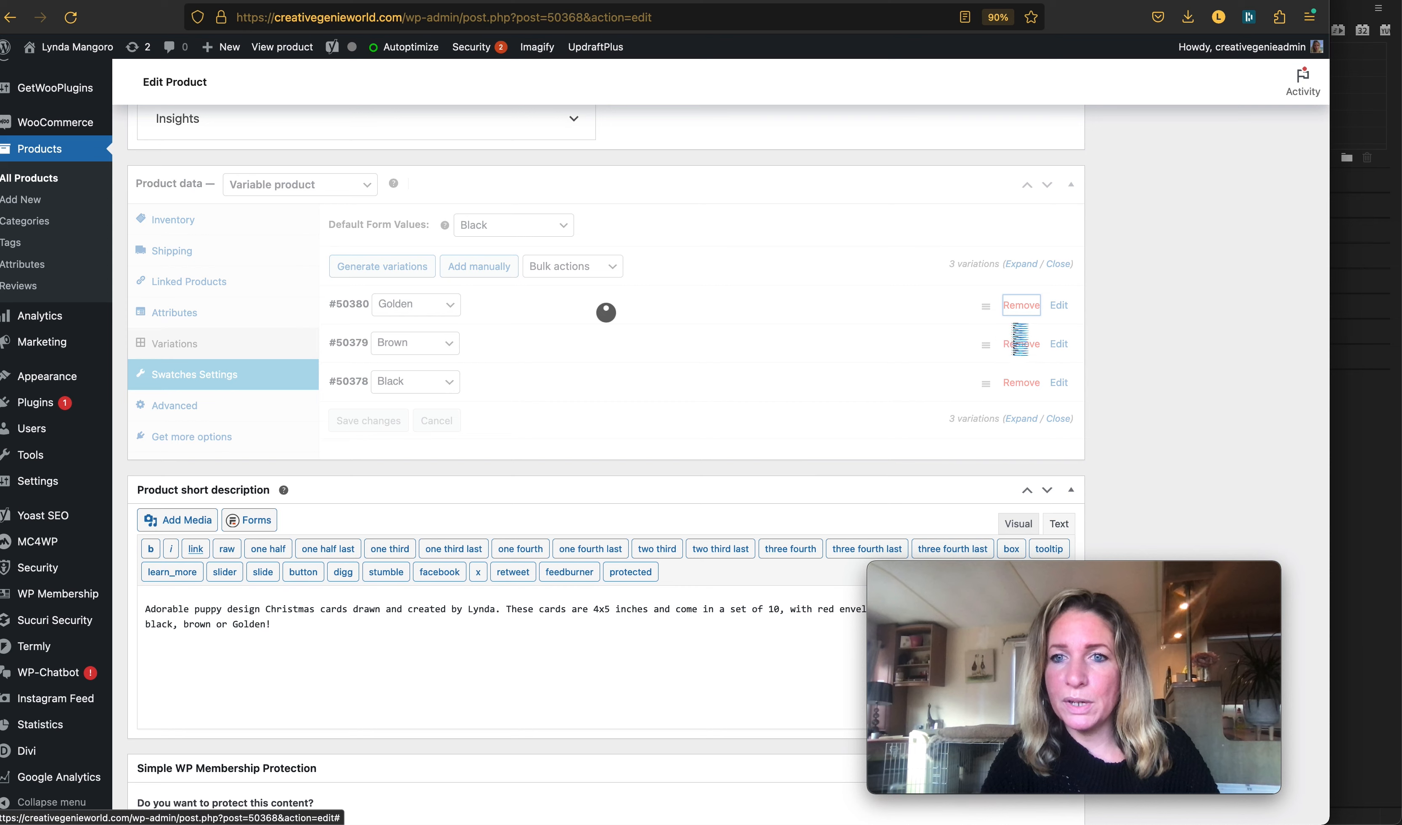
{"action": "left_click", "coordinate": [1021, 306]}
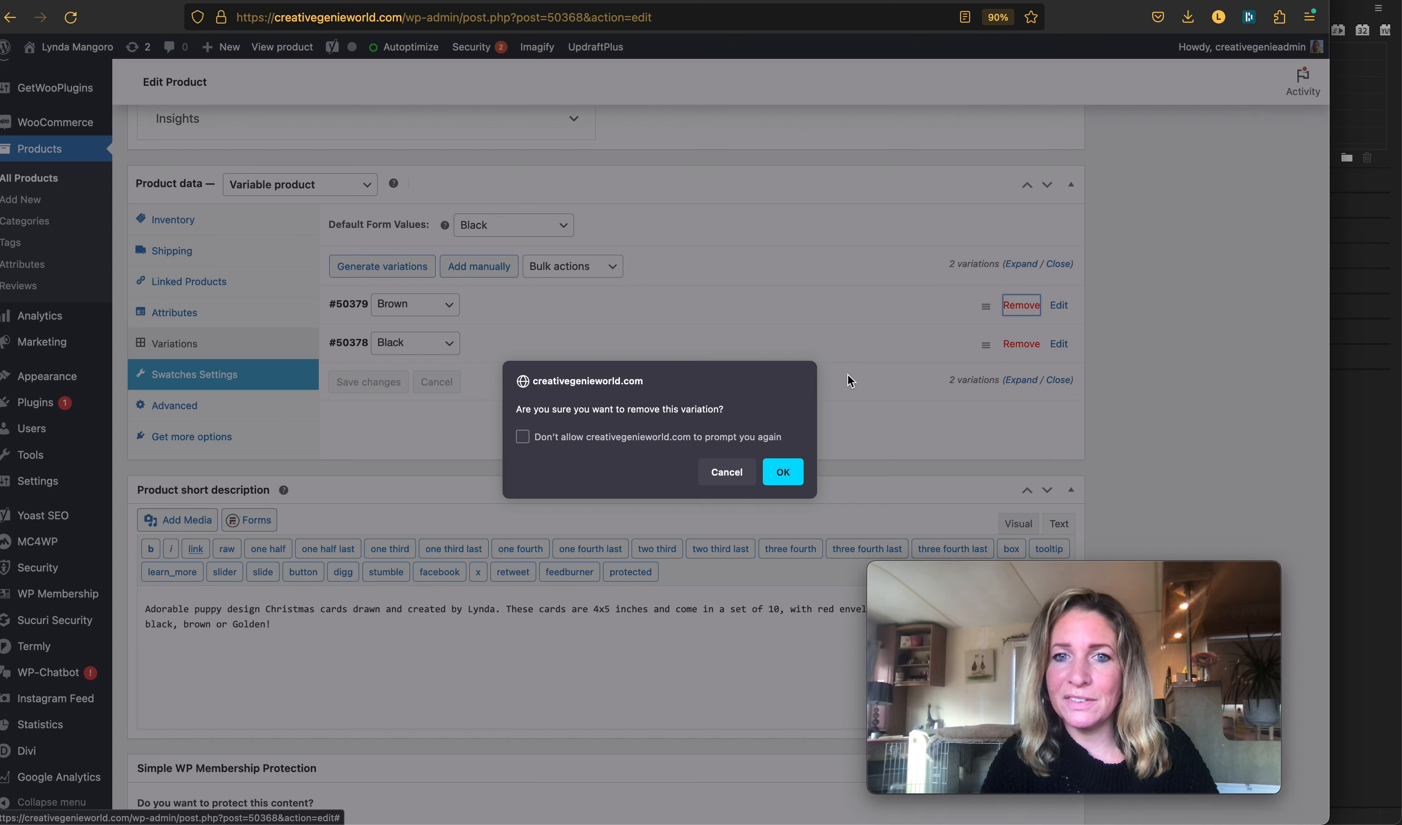
{"action": "left_click", "coordinate": [800, 464]}
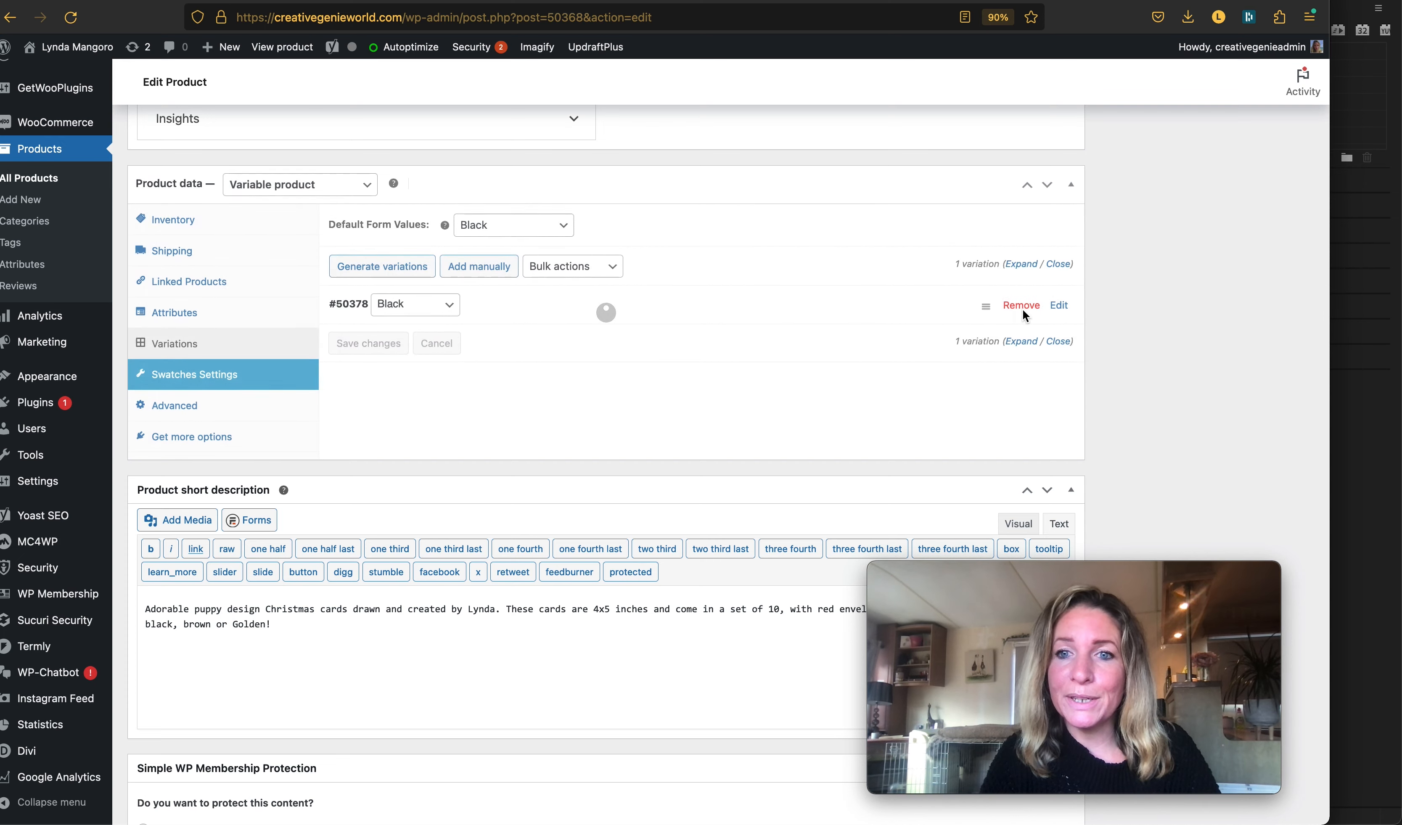
{"action": "left_click", "coordinate": [1022, 307]}
{"action": "left_click", "coordinate": [781, 459]}
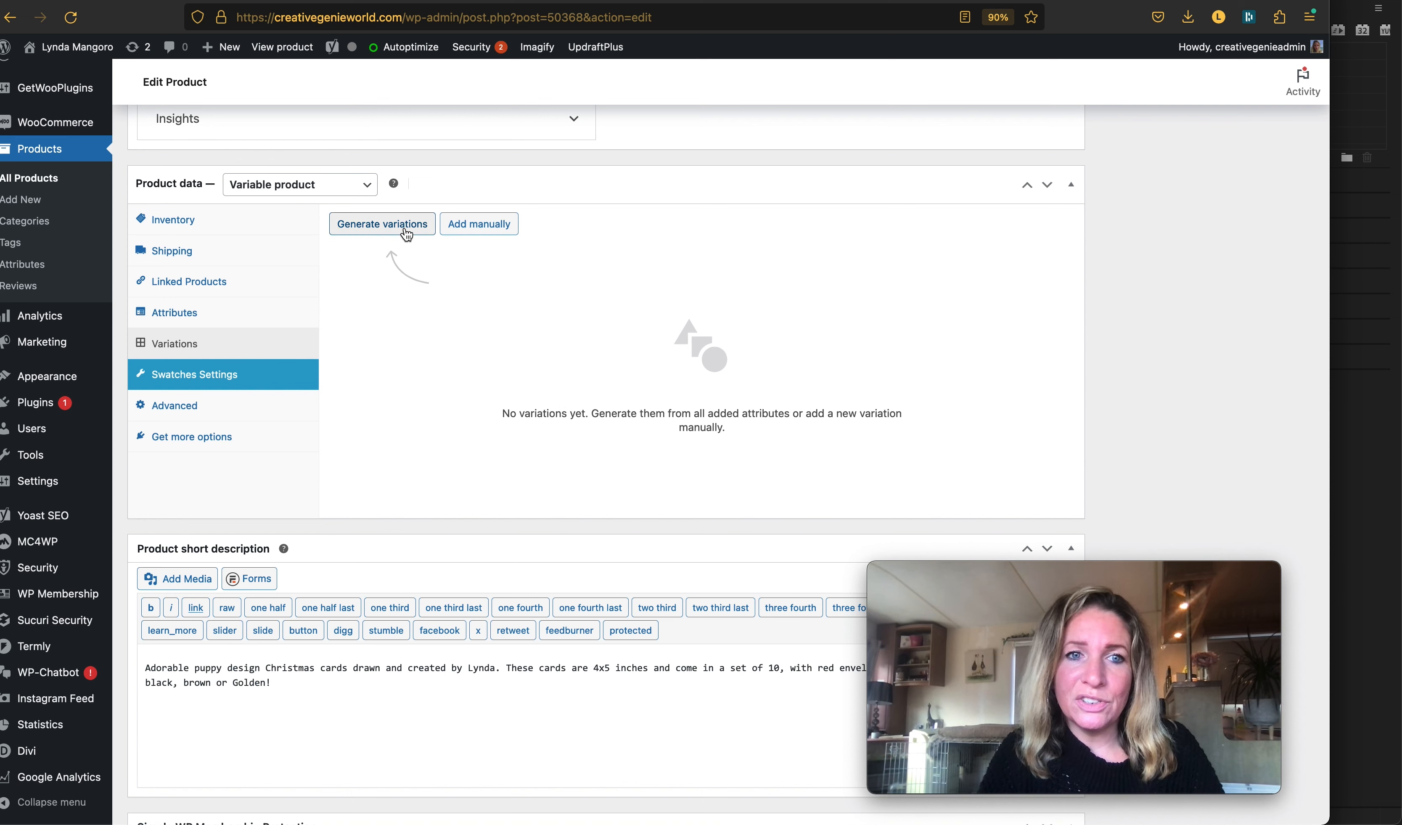
{"action": "left_click", "coordinate": [382, 224]}
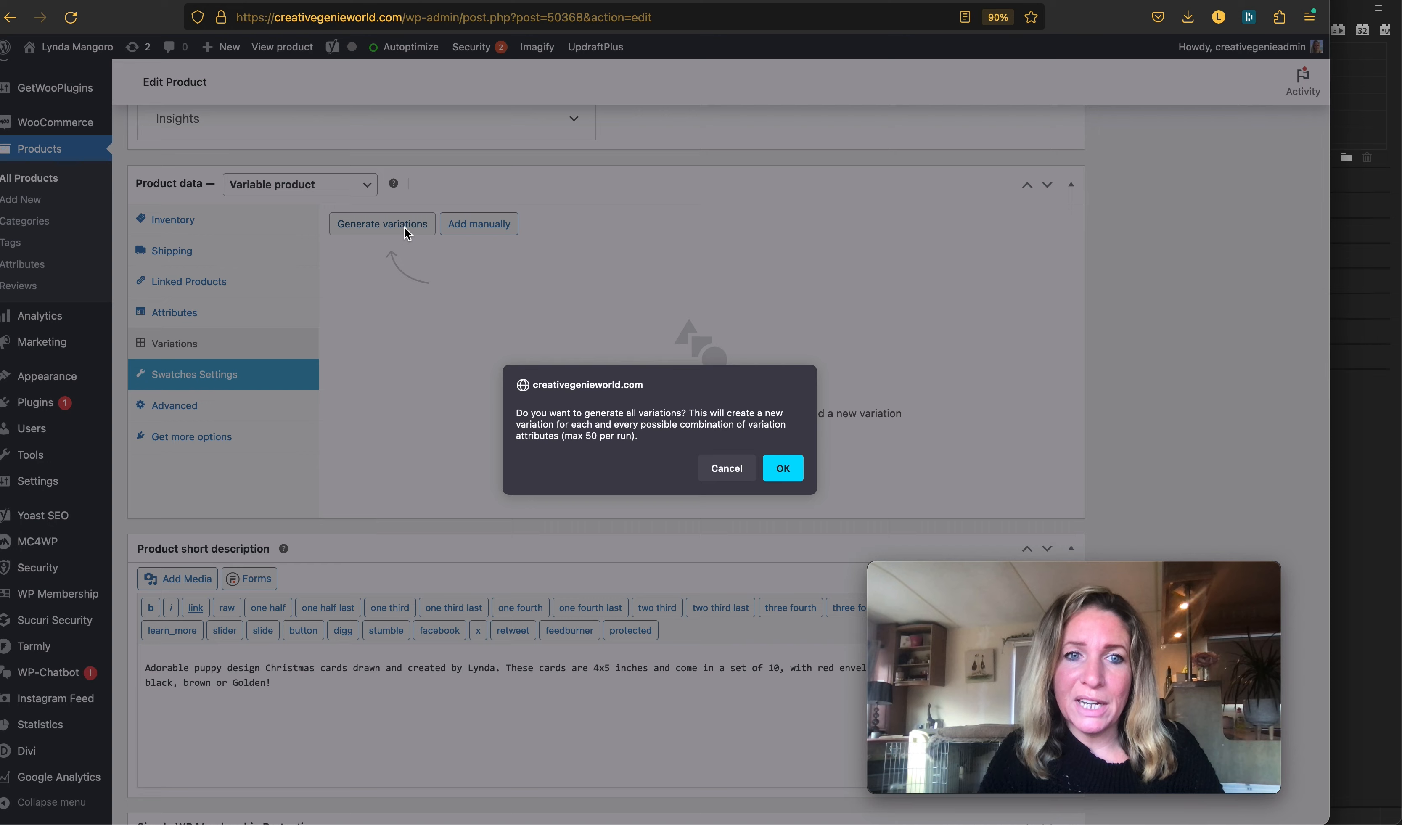
{"action": "left_click", "coordinate": [783, 468]}
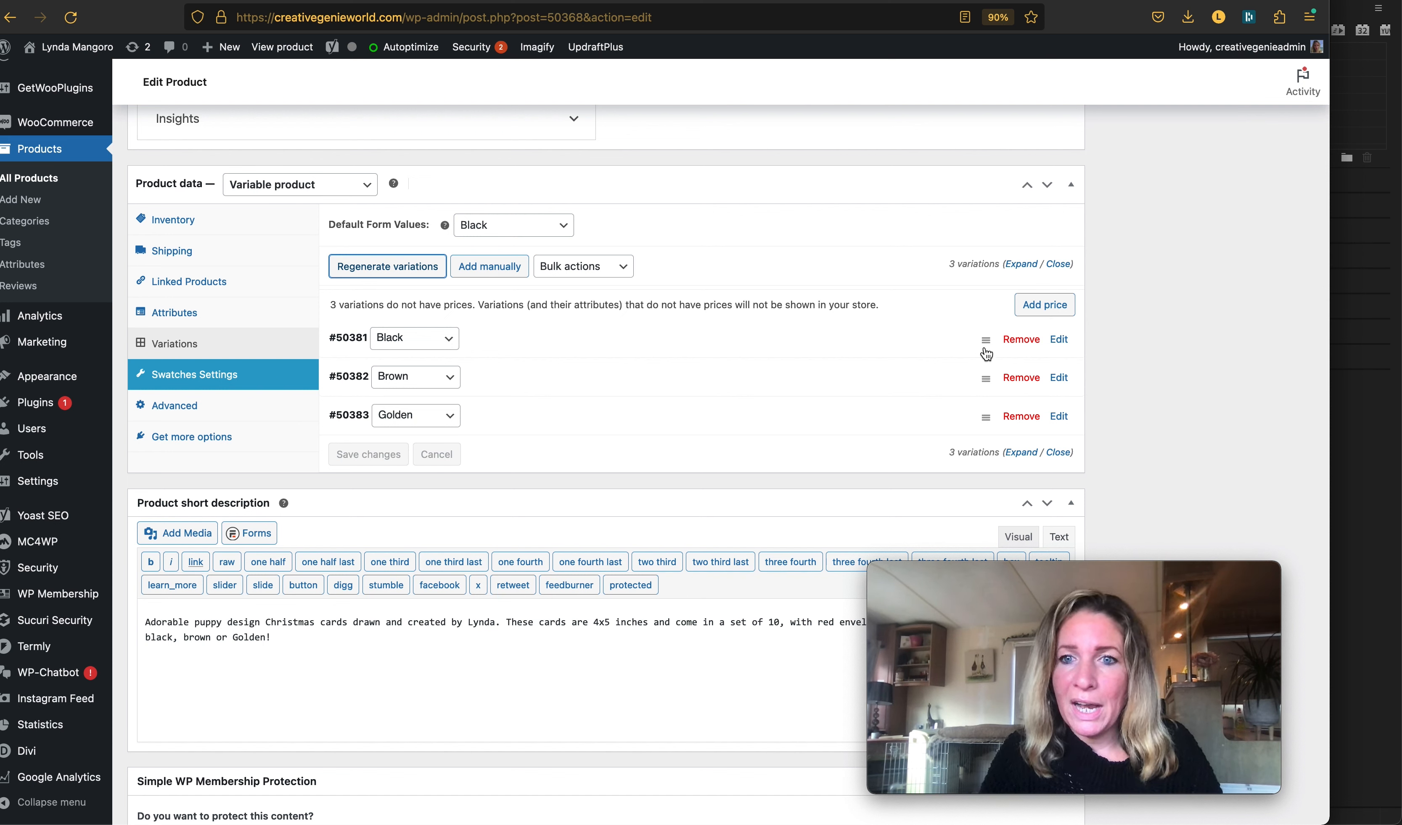
Step: Expand the Black variation and set CardsBlack.png from the media library as its variation image
{"action": "left_click", "coordinate": [1058, 340]}
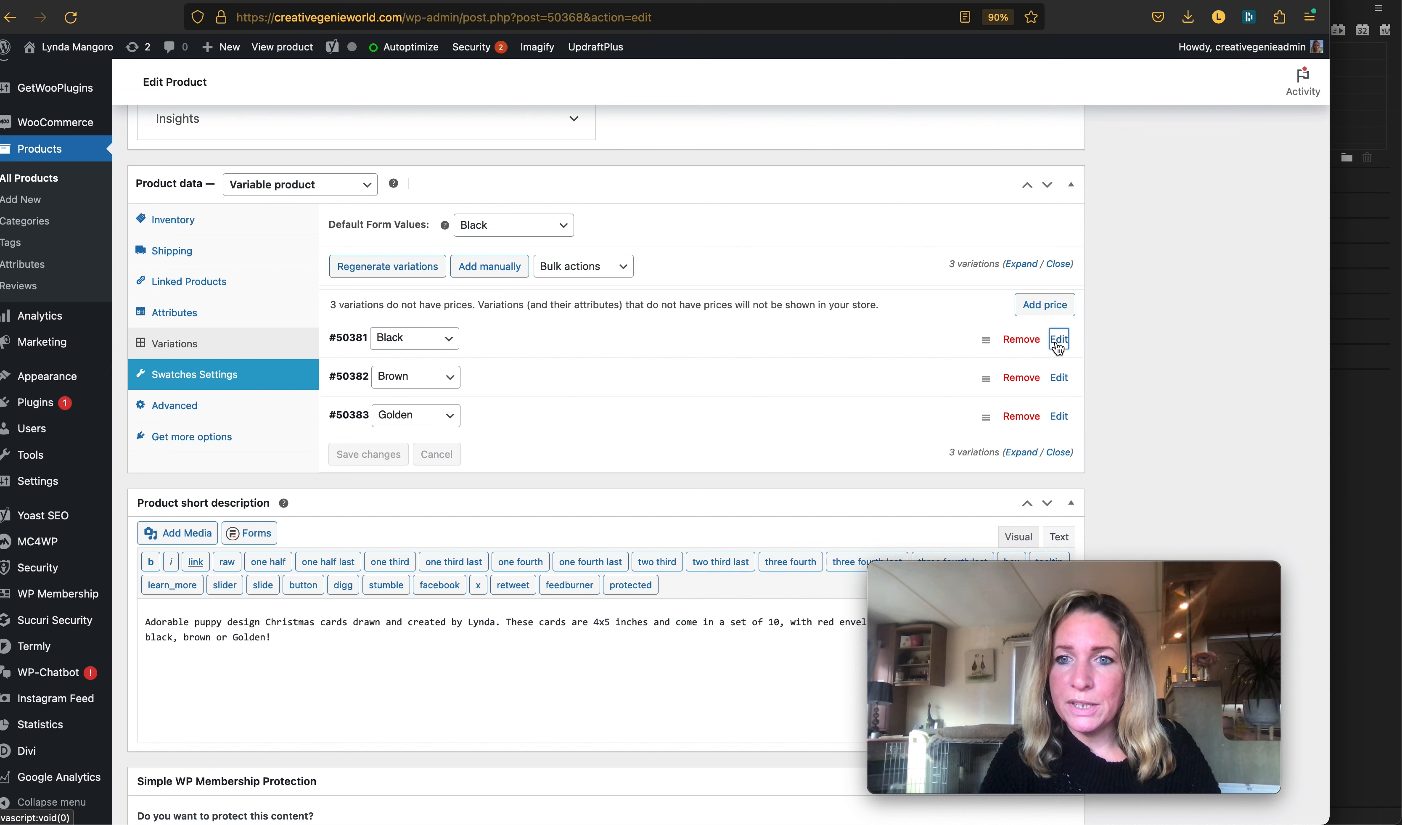
{"action": "scroll", "coordinate": [617, 368], "scroll_direction": "down", "scroll_amount": 2}
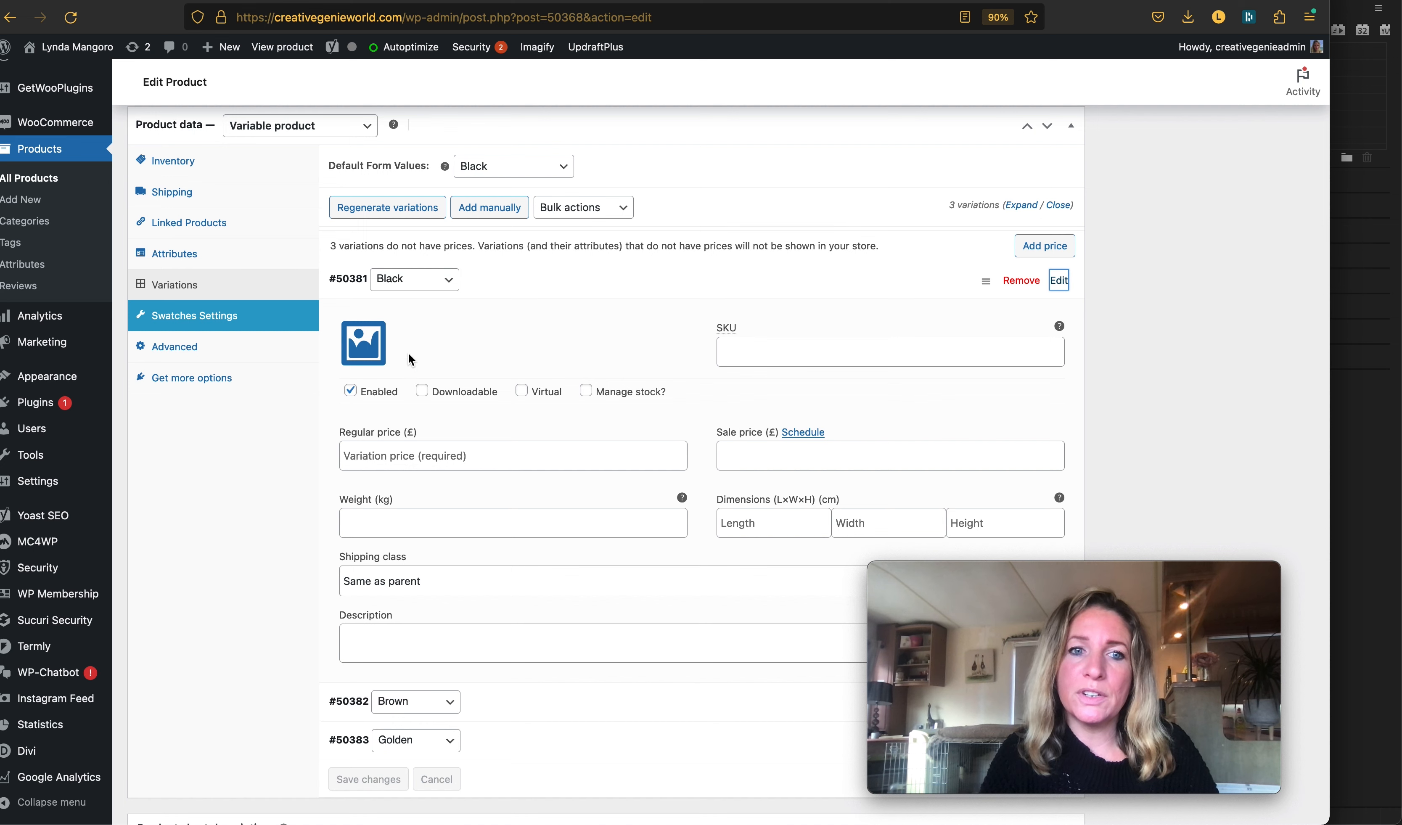
{"action": "left_click", "coordinate": [378, 338]}
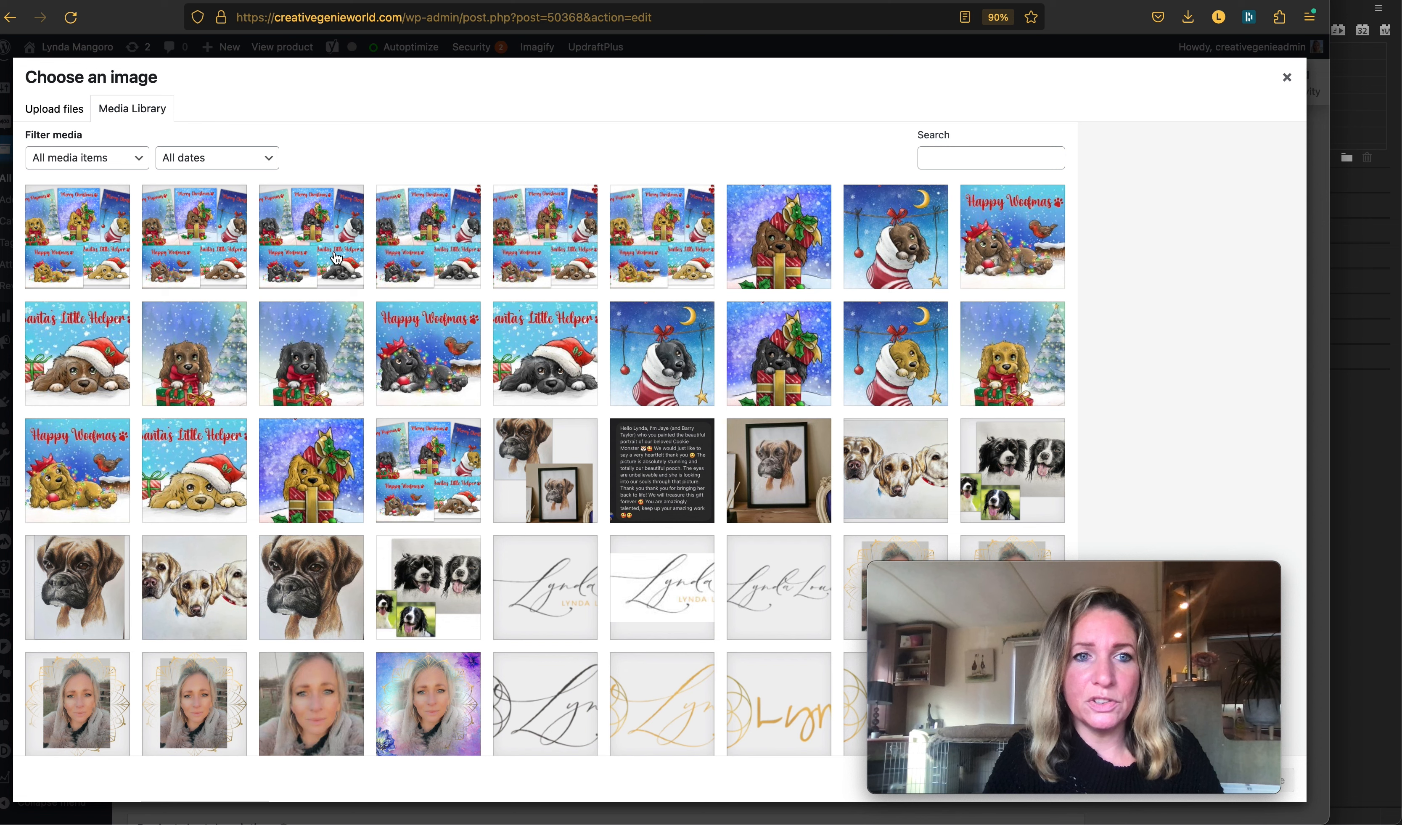
{"action": "left_click", "coordinate": [324, 280]}
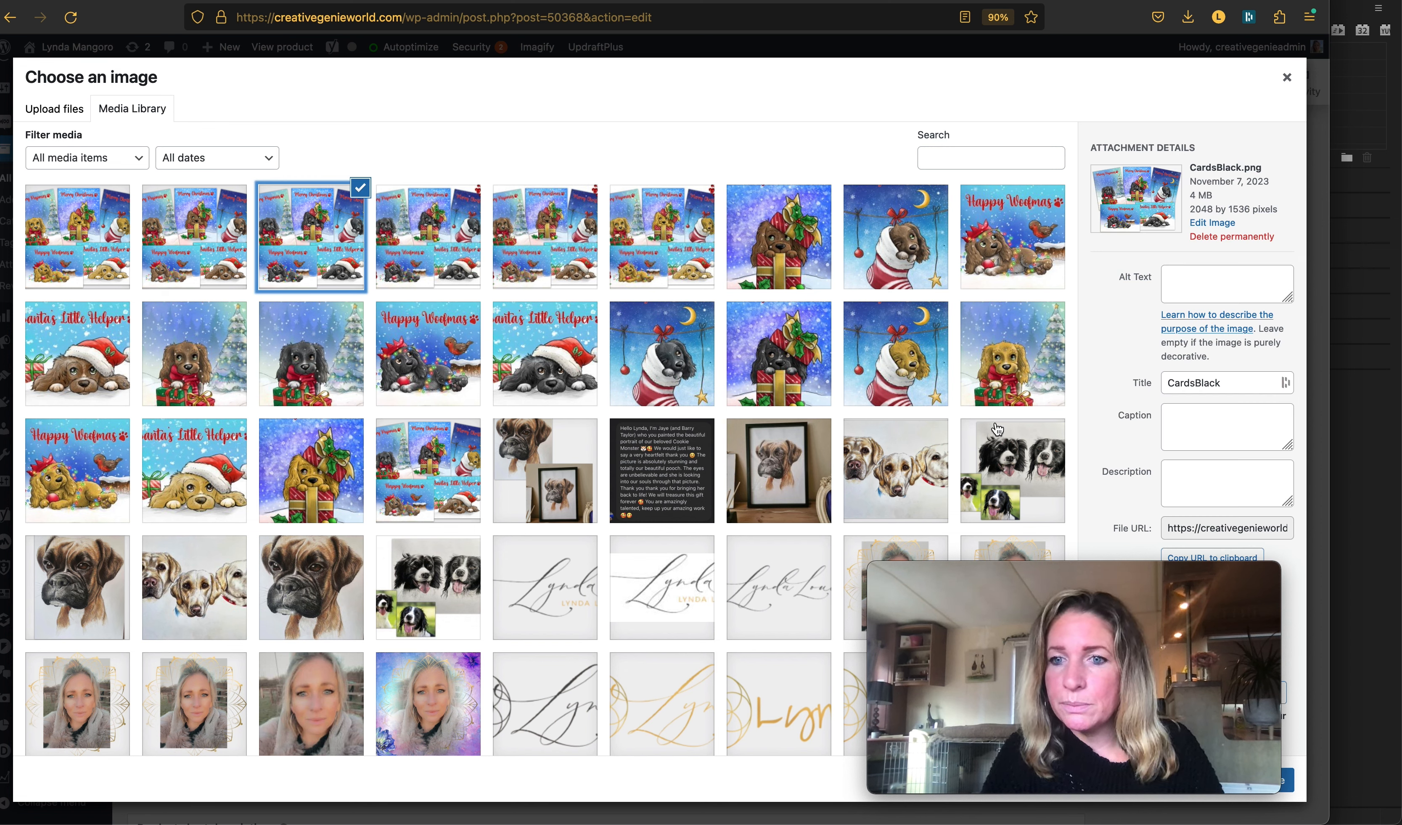
{"action": "mouse_move", "coordinate": [1091, 569]}
{"action": "left_click_drag", "start_coordinate": [1090, 573], "coordinate": [1067, 422]}
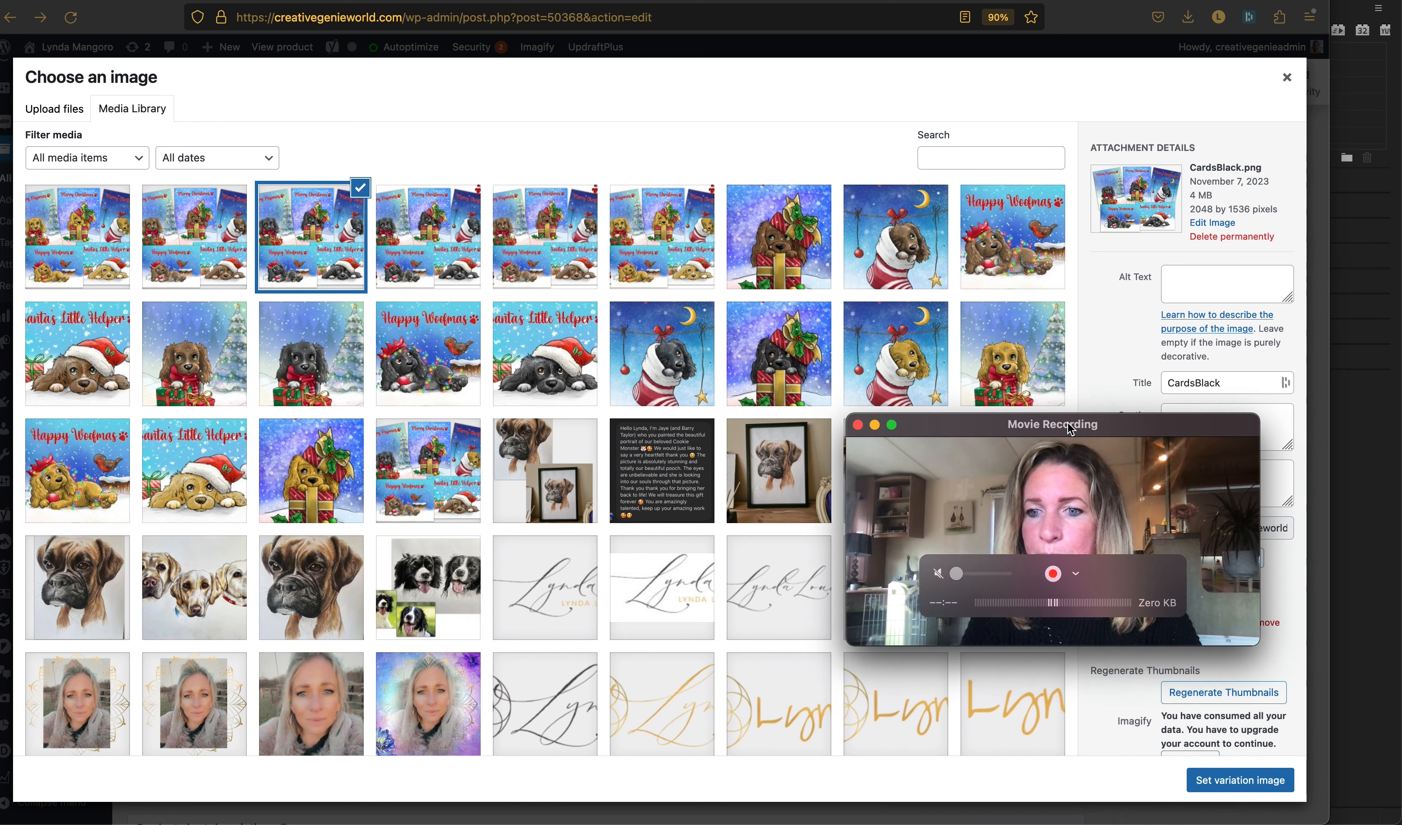
{"action": "left_click", "coordinate": [1220, 783]}
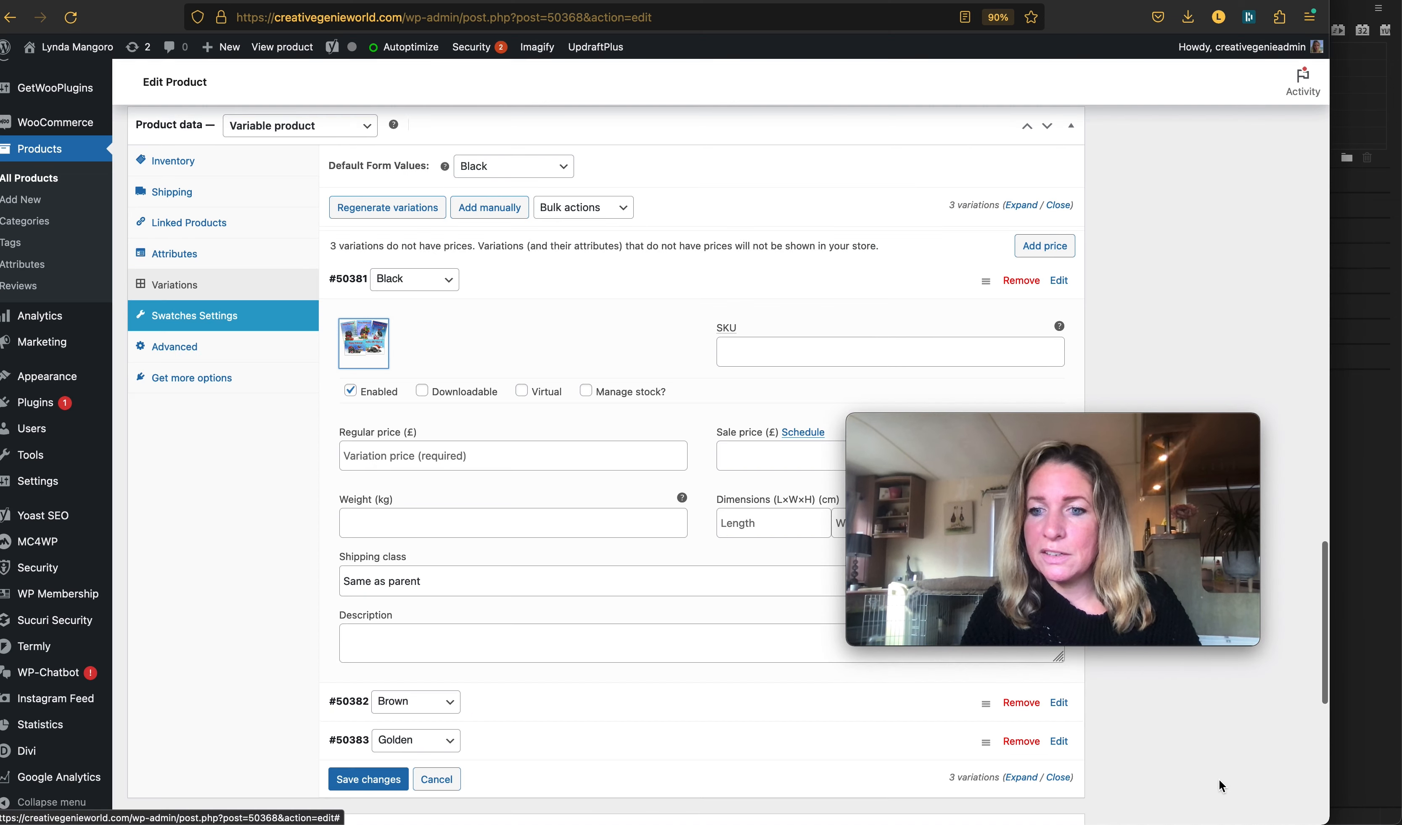
Step: Set the Black variation's regular price to £9.99 and save the variation changes
{"action": "left_click", "coordinate": [456, 459]}
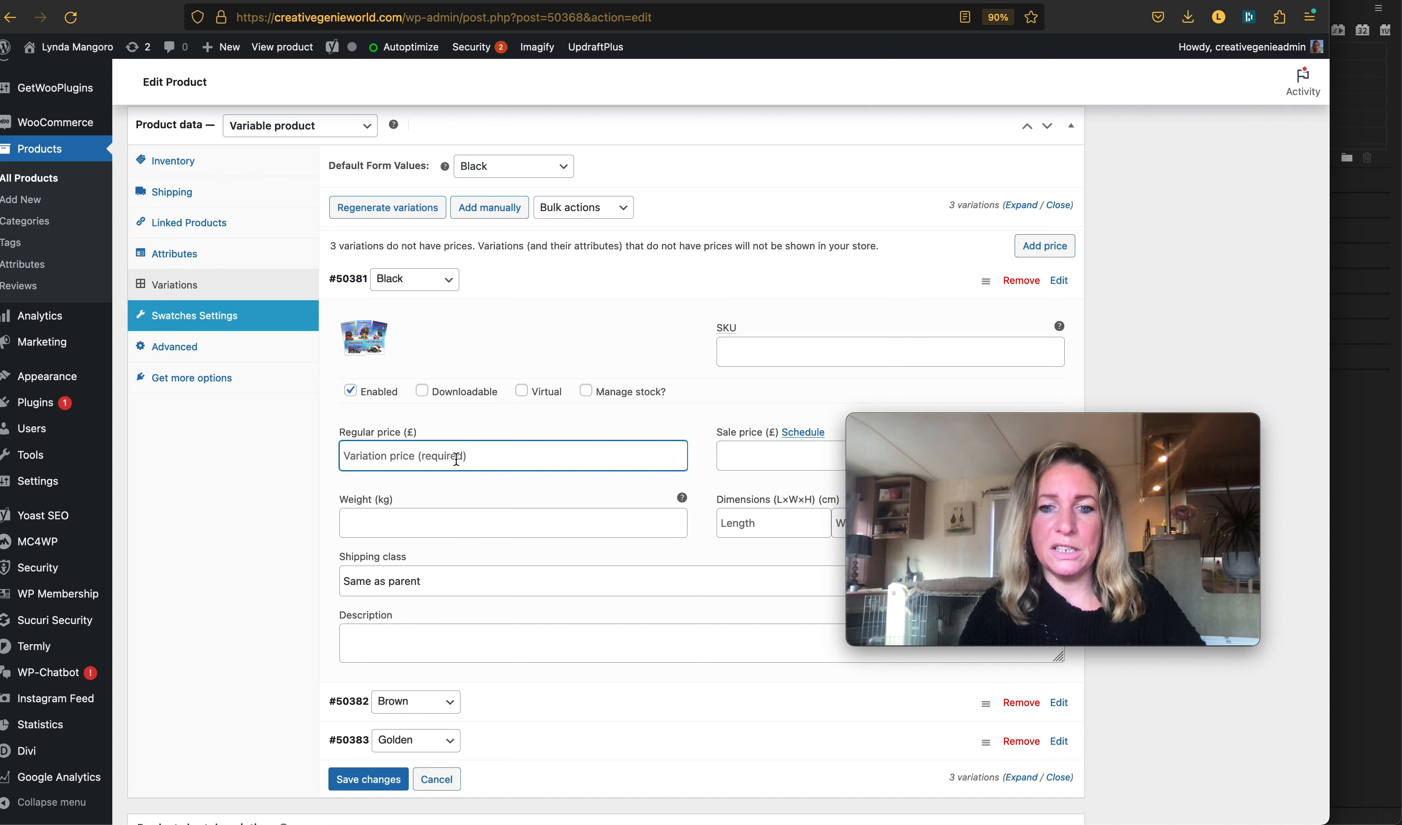
{"action": "type", "text": "9.99"}
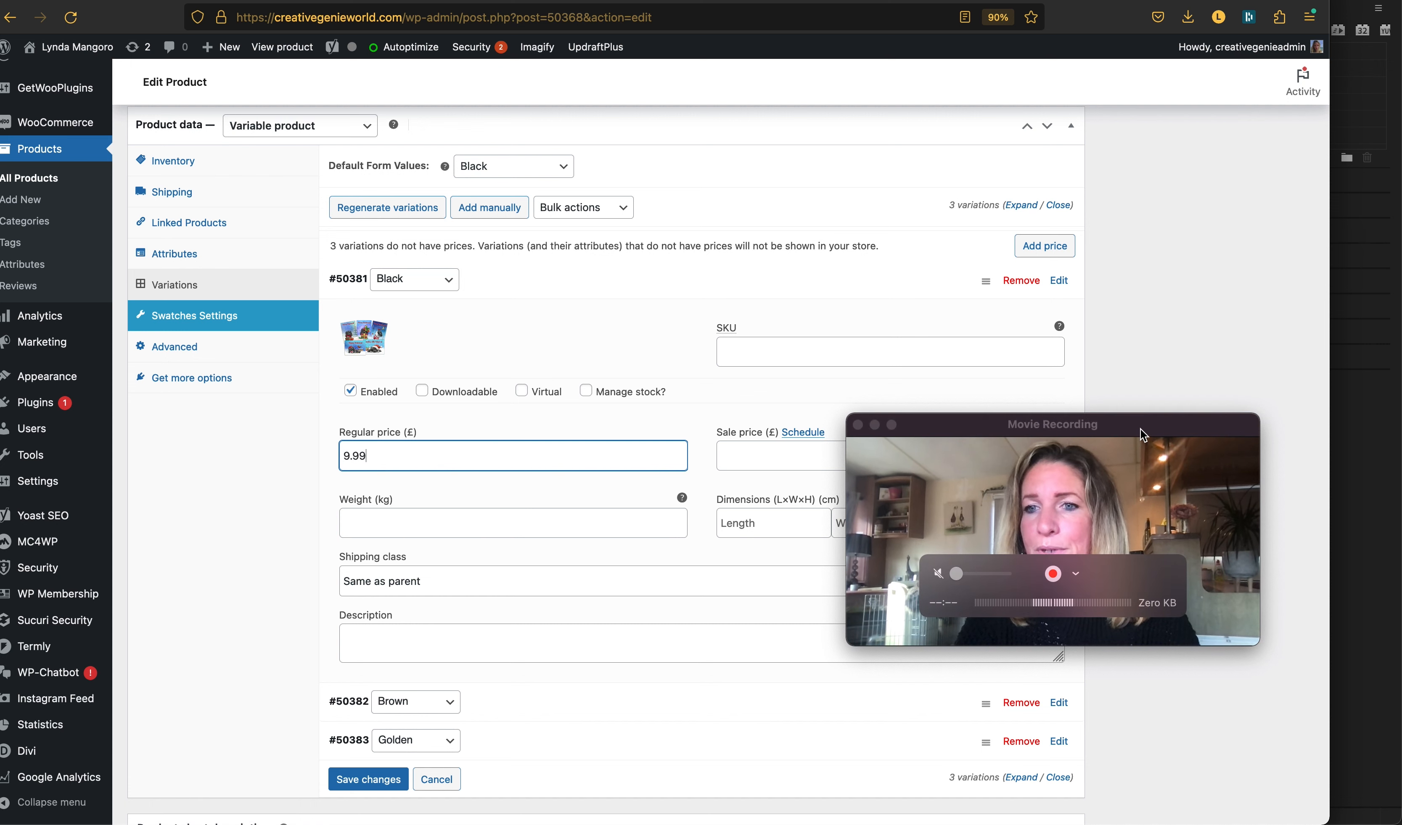
{"action": "left_click_drag", "start_coordinate": [1140, 429], "coordinate": [1187, 585]}
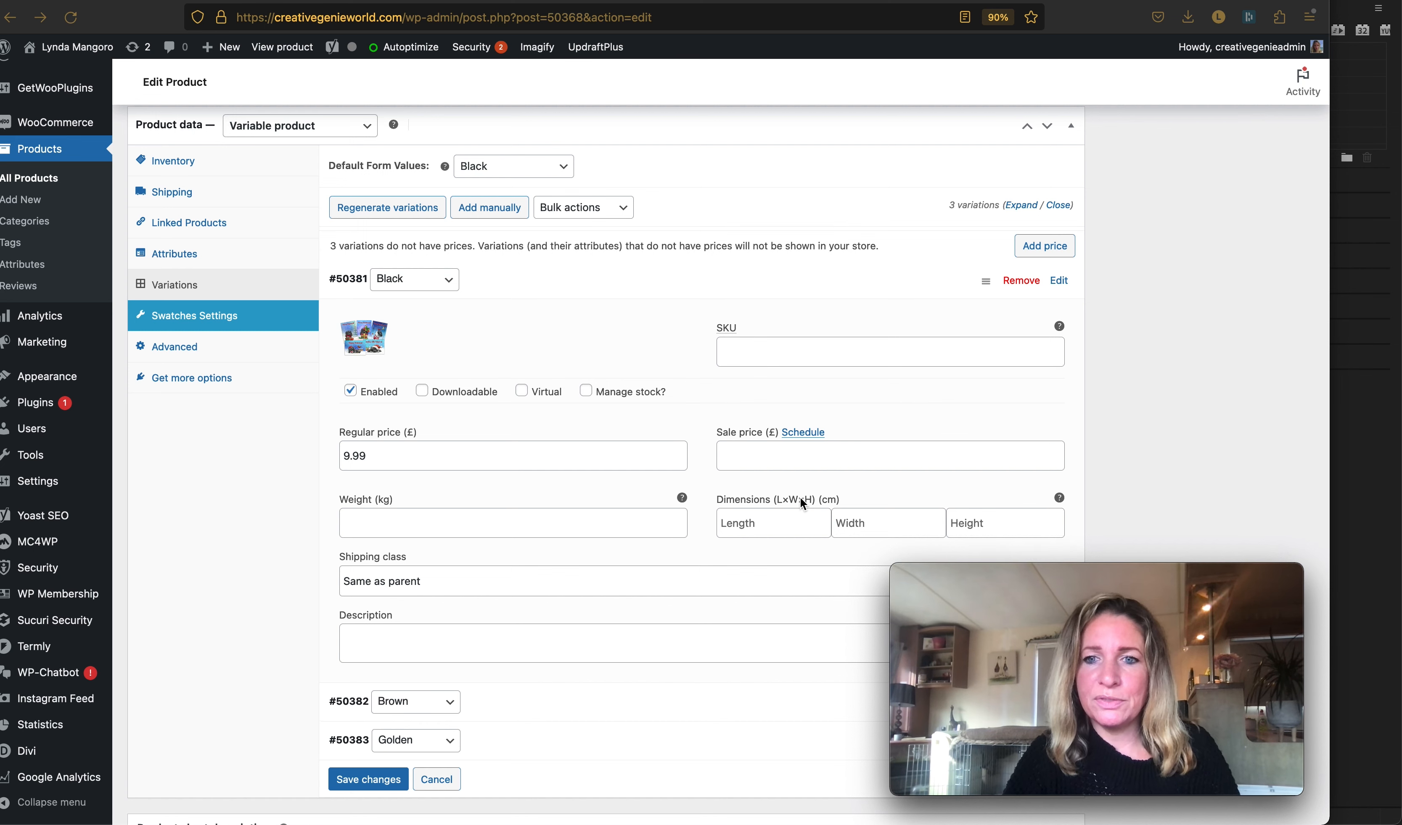
{"action": "scroll", "coordinate": [800, 498], "scroll_direction": "down", "scroll_amount": 2}
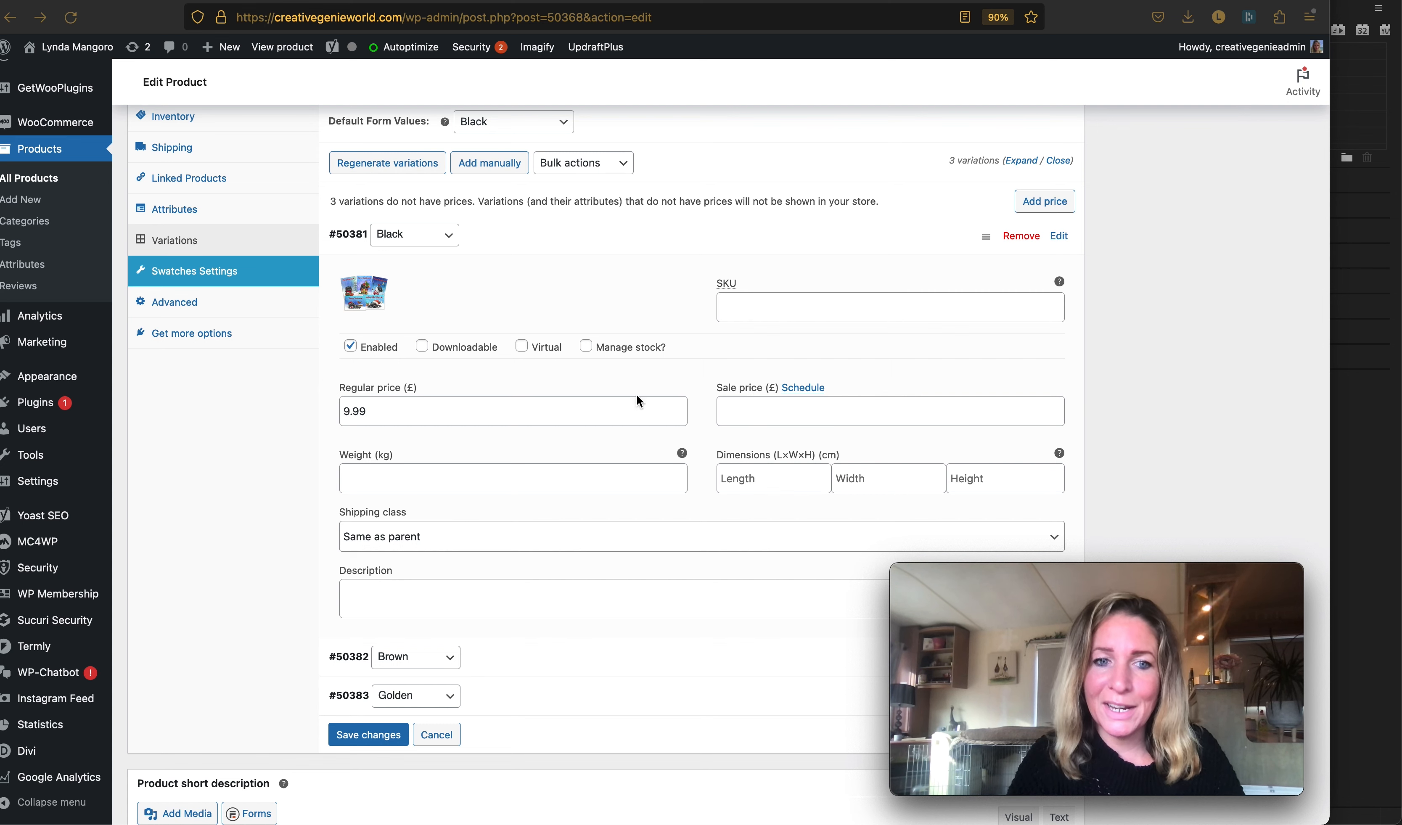
{"action": "scroll", "coordinate": [435, 461], "scroll_direction": "down", "scroll_amount": 3}
{"action": "scroll", "coordinate": [435, 462], "scroll_direction": "down", "scroll_amount": 2}
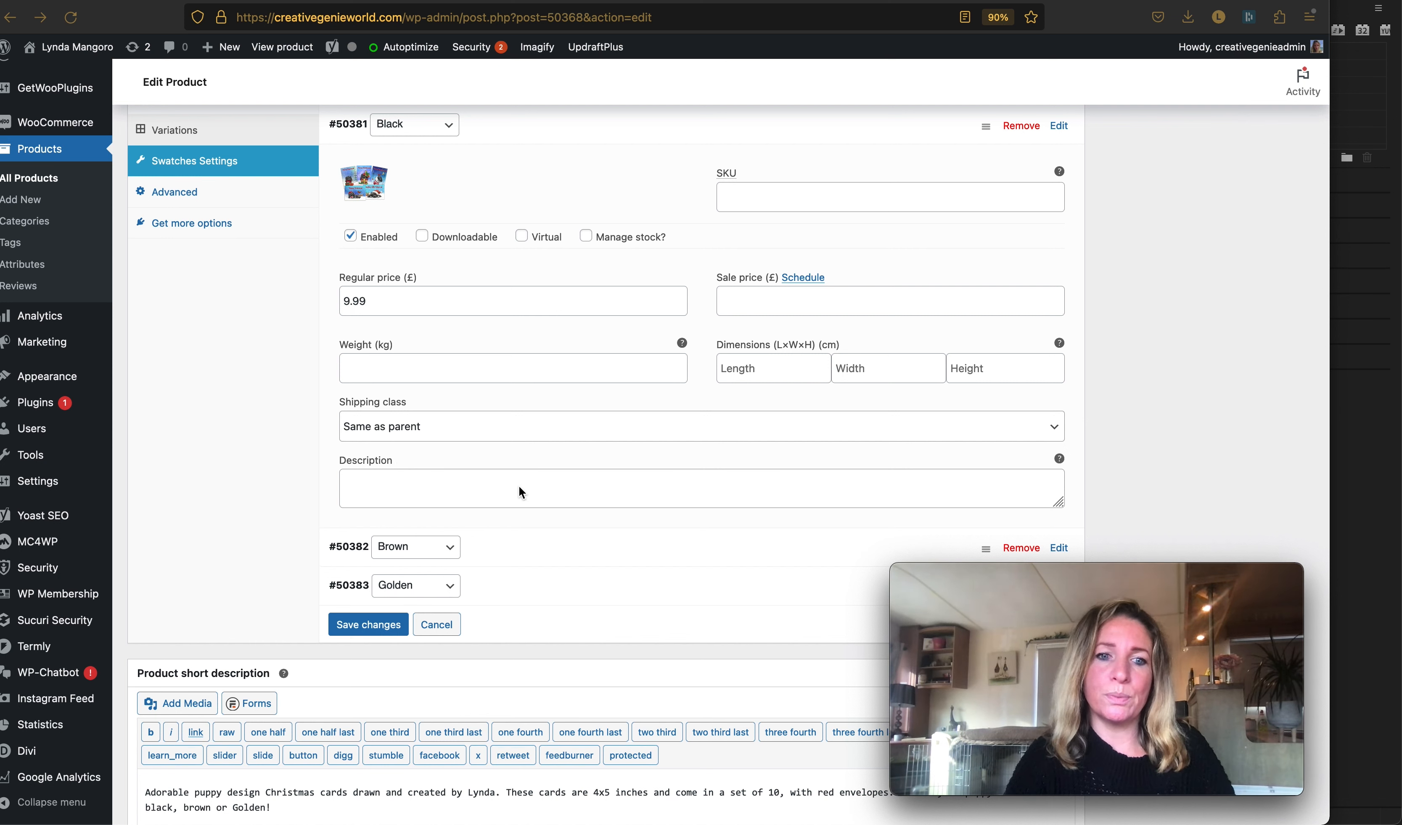
{"action": "scroll", "coordinate": [608, 563], "scroll_direction": "down", "scroll_amount": 2}
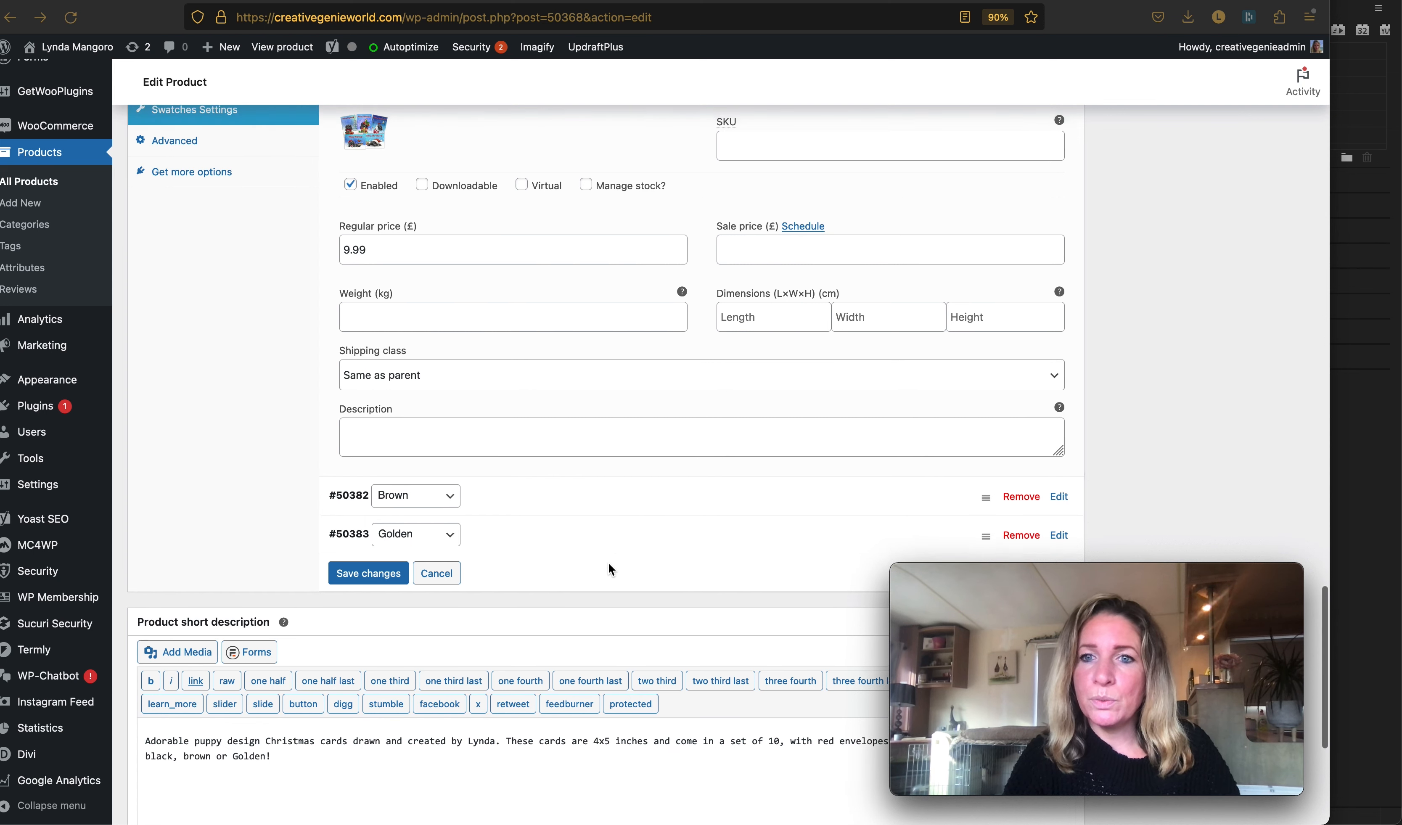
{"action": "scroll", "coordinate": [608, 562], "scroll_direction": "up", "scroll_amount": 2}
{"action": "scroll", "coordinate": [937, 169], "scroll_direction": "up", "scroll_amount": 1}
{"action": "scroll", "coordinate": [934, 169], "scroll_direction": "down", "scroll_amount": 3}
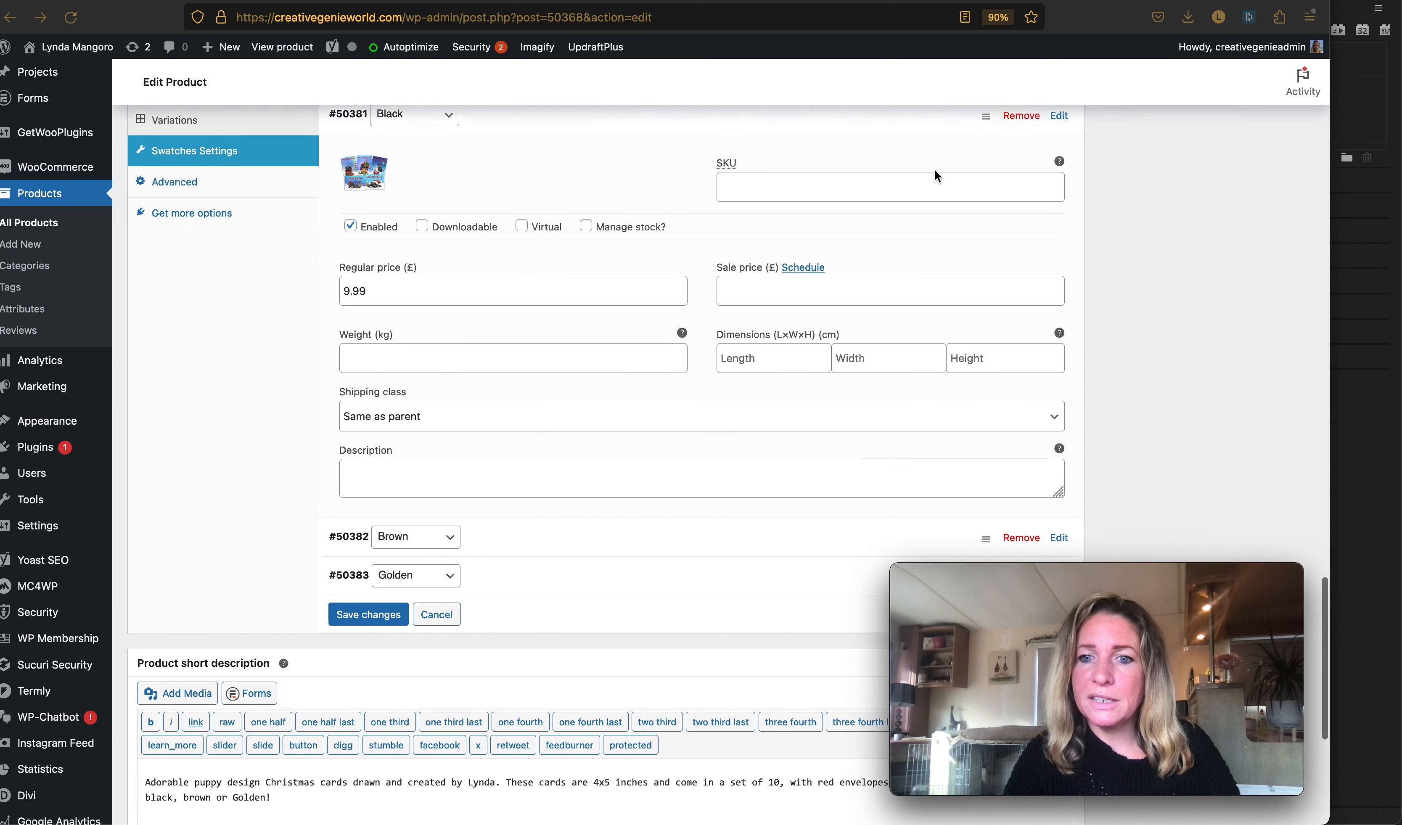
{"action": "left_click", "coordinate": [382, 510]}
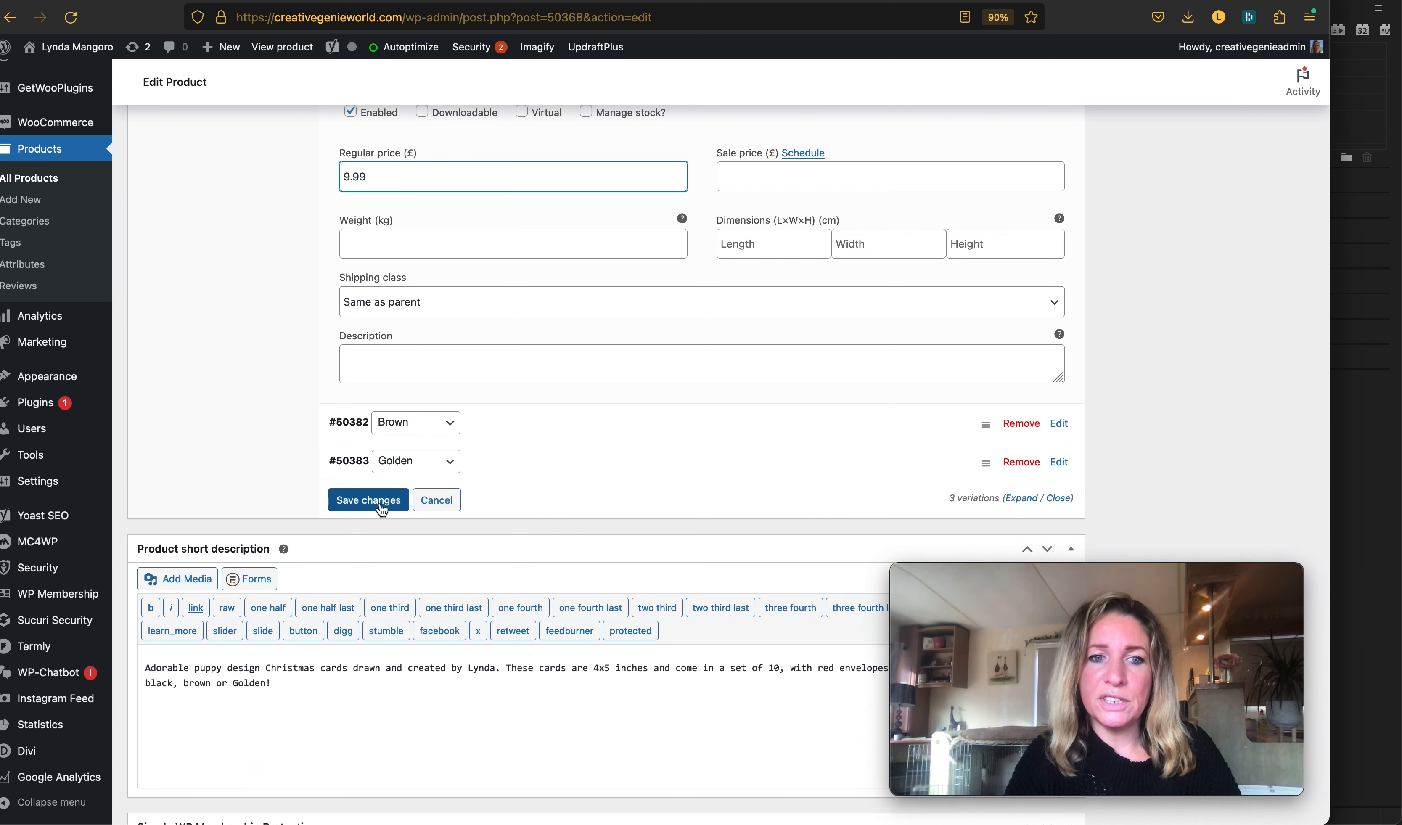
{"action": "left_click", "coordinate": [391, 510]}
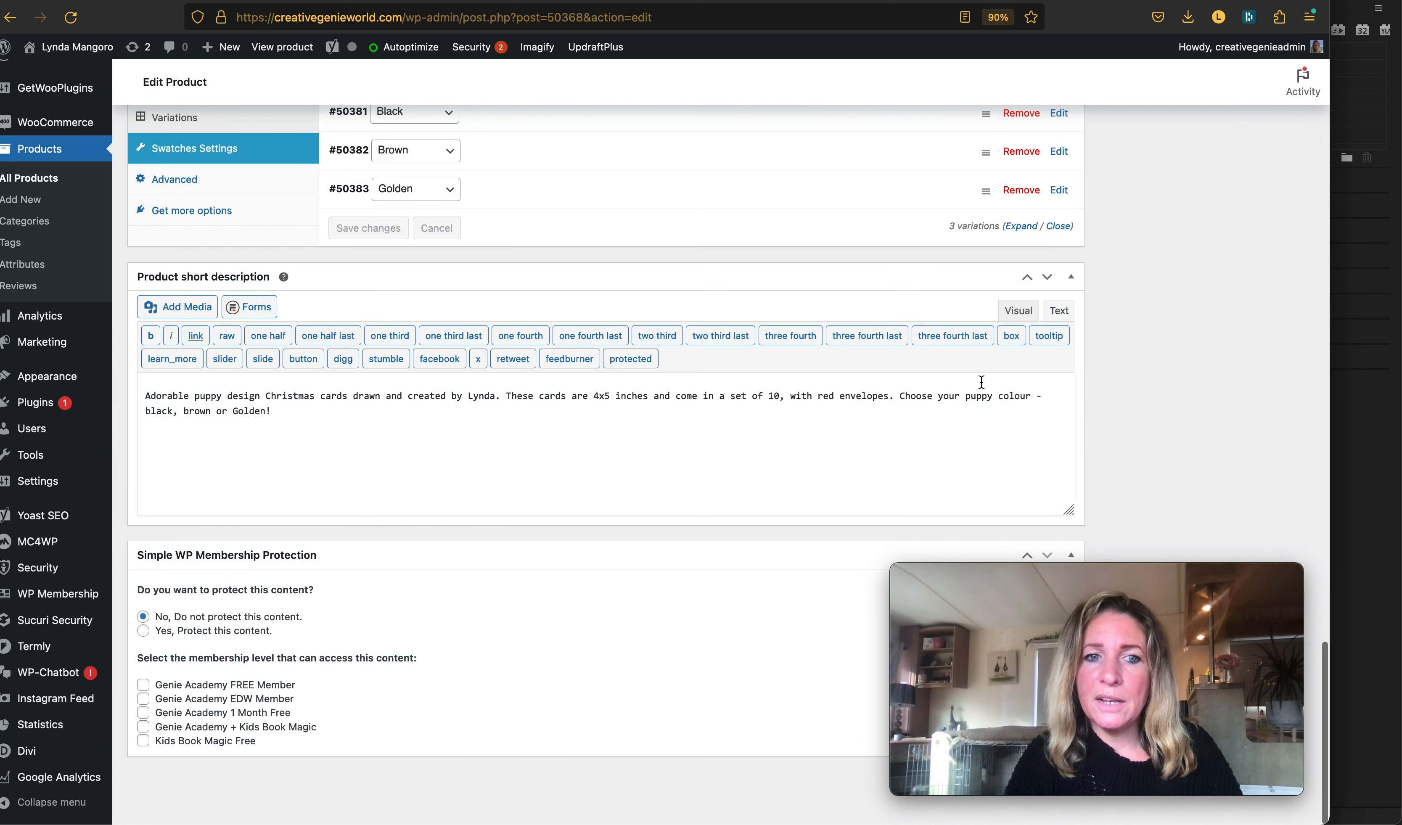
Step: Expand the Brown variation, set CardsBrown.png as its variation image and set its regular price to £9.99
{"action": "scroll", "coordinate": [982, 382], "scroll_direction": "up", "scroll_amount": 2}
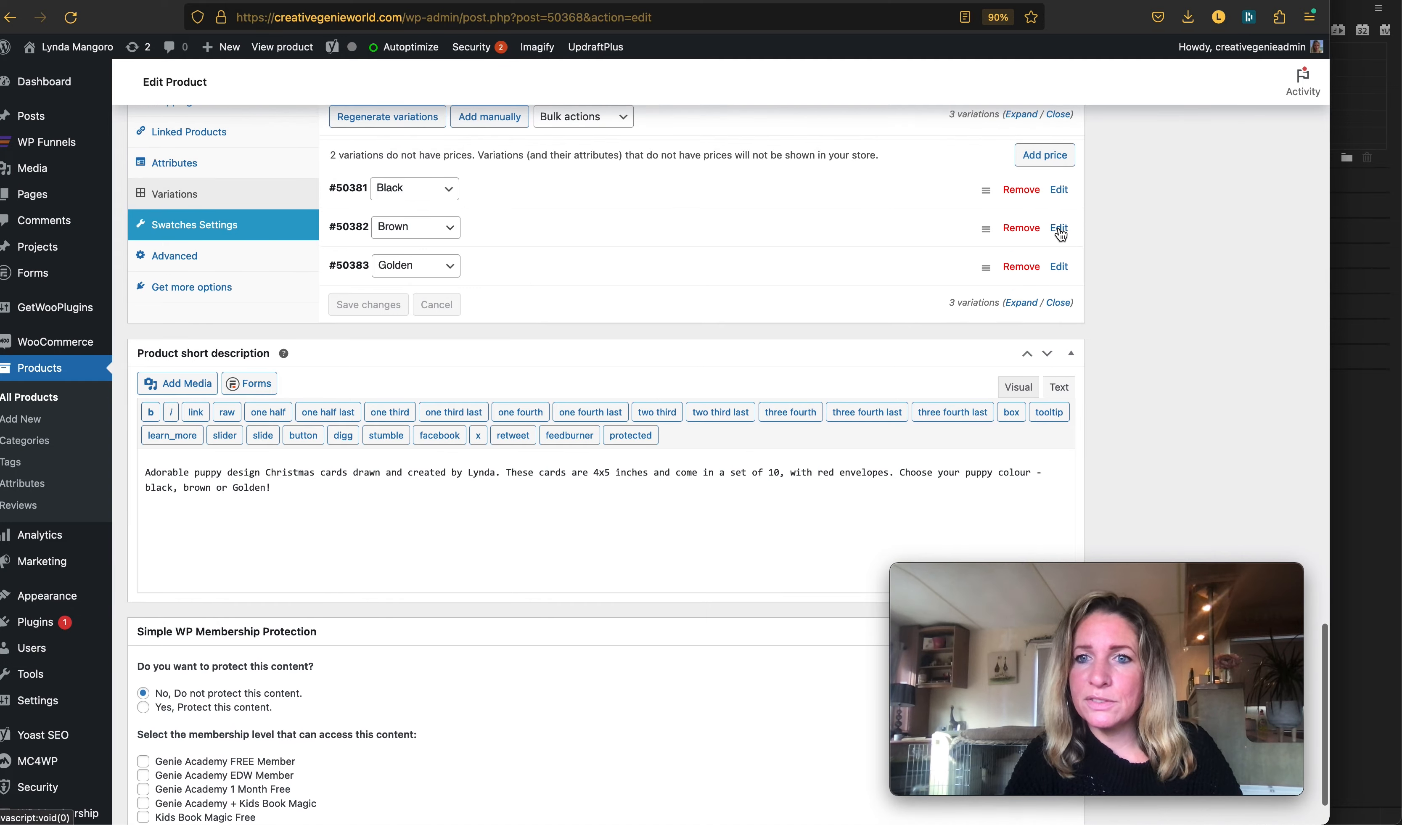
{"action": "left_click", "coordinate": [1059, 228]}
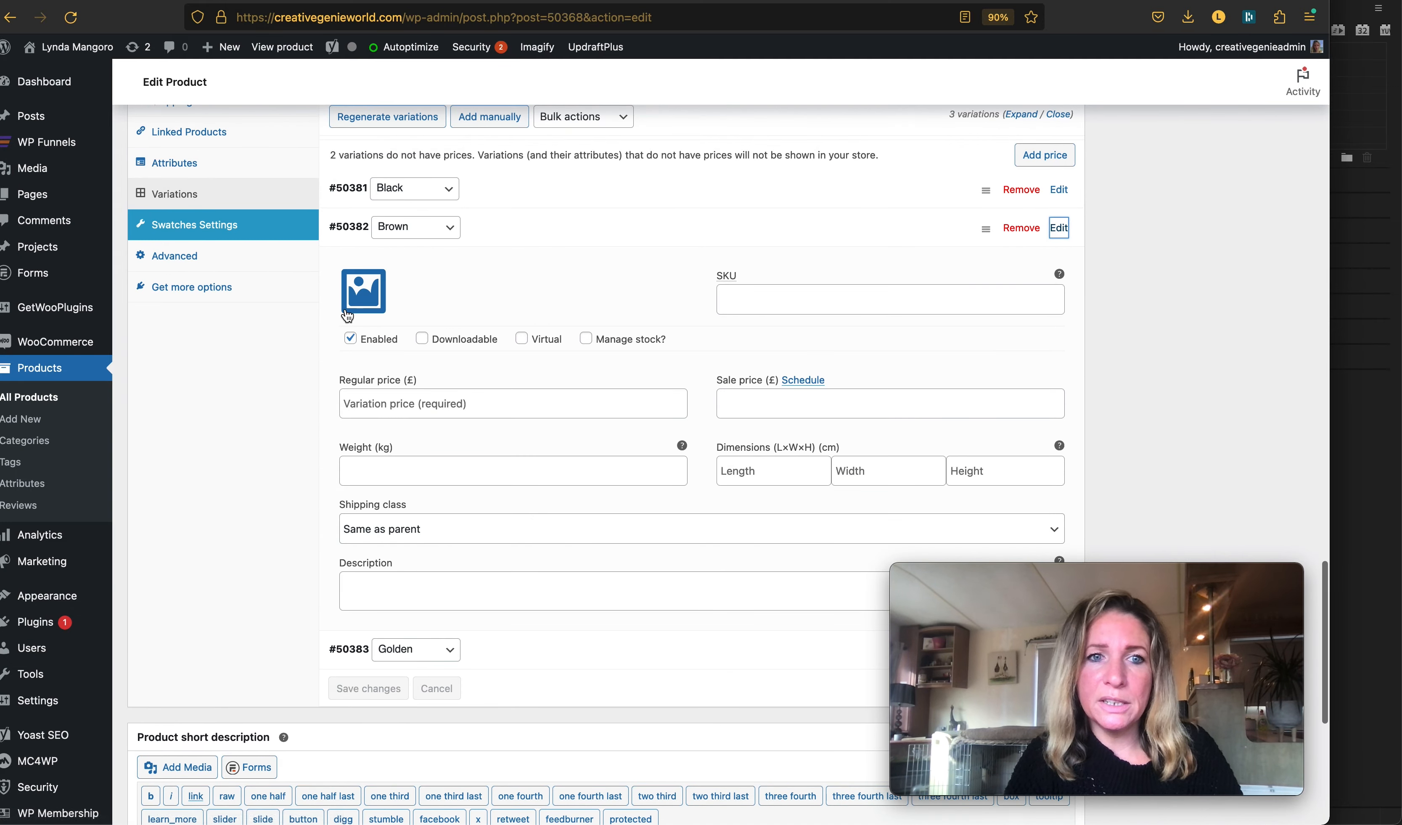
{"action": "left_click", "coordinate": [370, 290]}
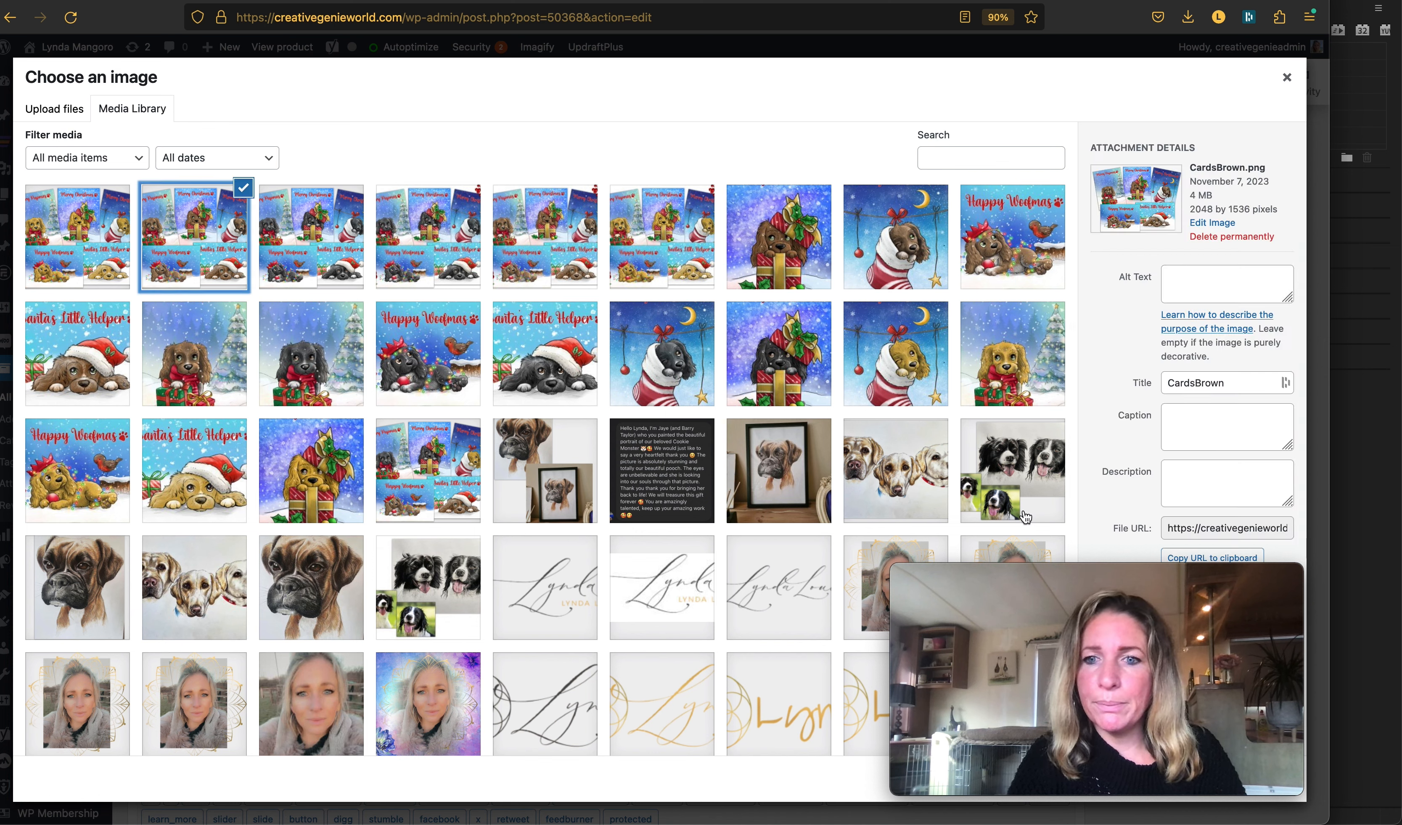
{"action": "left_click_drag", "start_coordinate": [1071, 576], "coordinate": [1063, 504]}
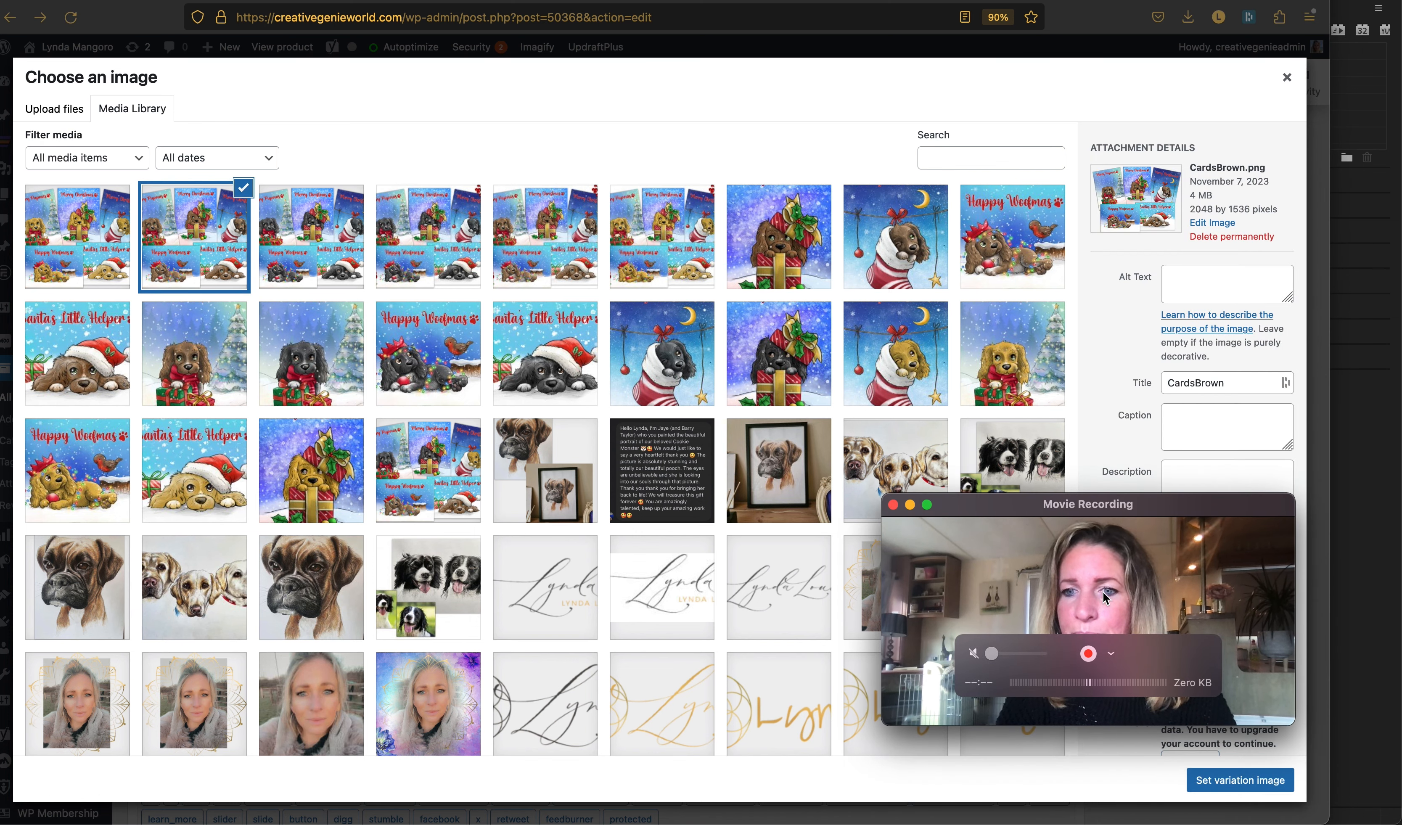
{"action": "left_click", "coordinate": [1250, 785]}
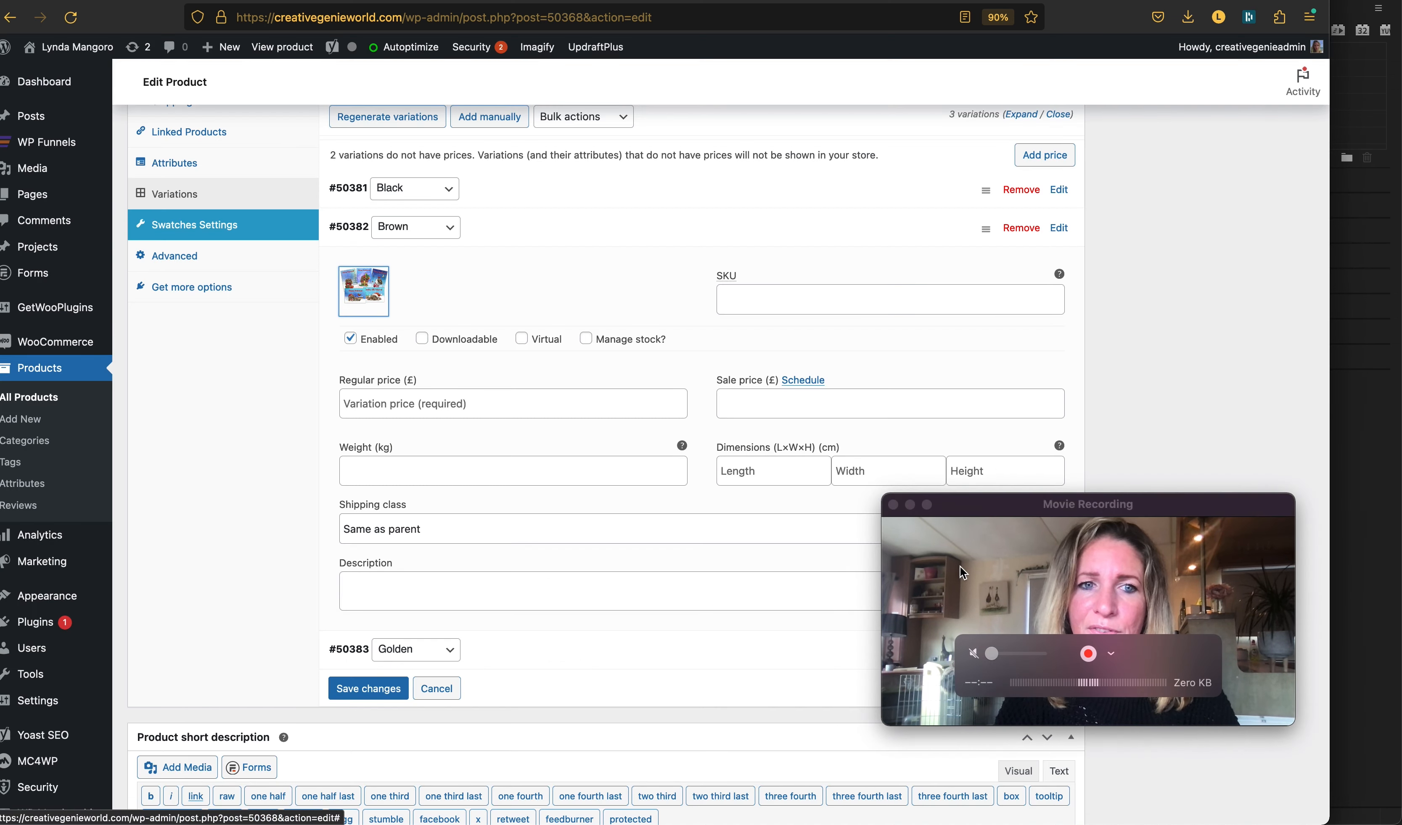
{"action": "left_click", "coordinate": [569, 400]}
{"action": "type", "text": "9.99"}
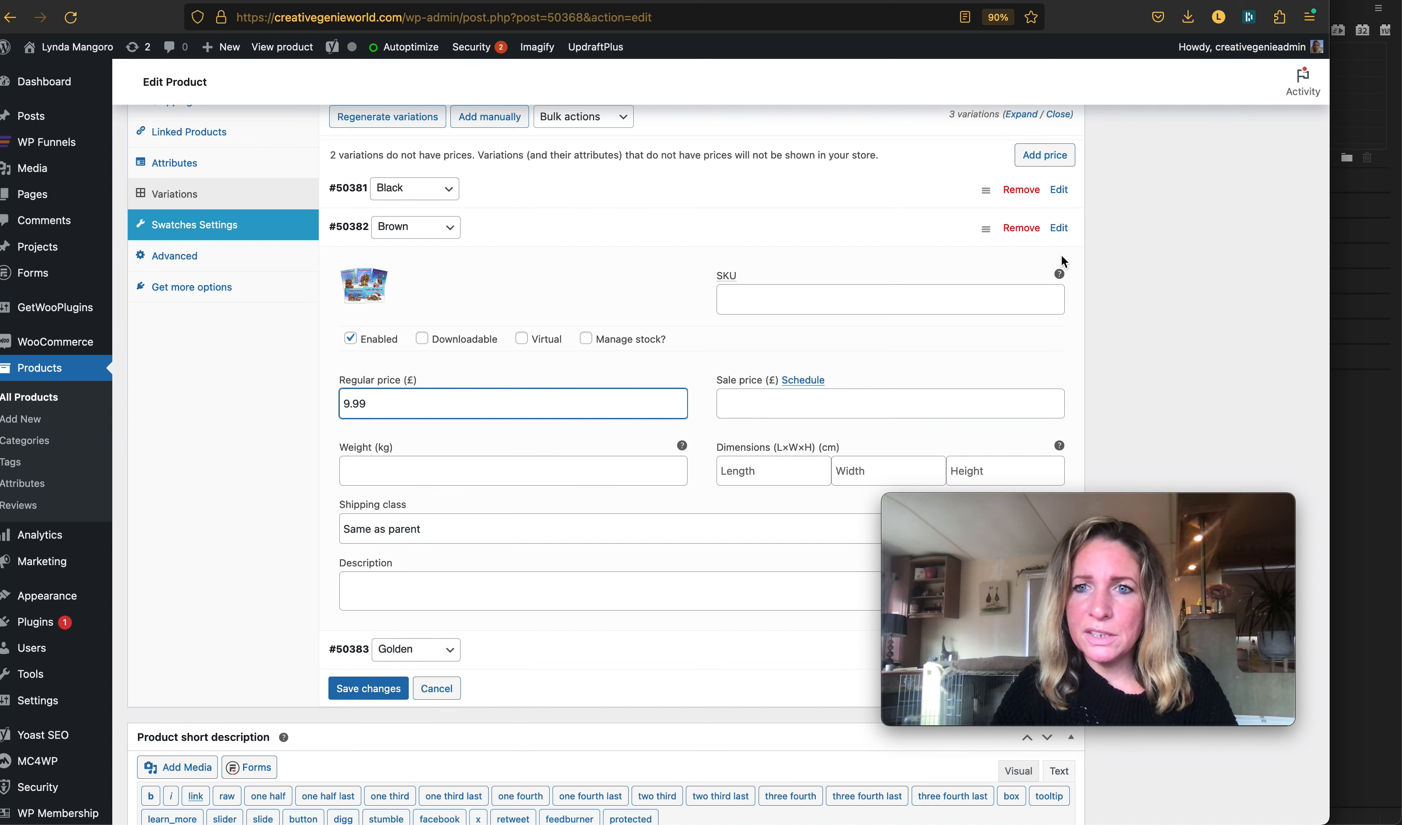
Step: Expand the Golden variation and set the card set image with the golden puppies from the media library as its variation image
{"action": "scroll", "coordinate": [840, 335], "scroll_direction": "down", "scroll_amount": 2}
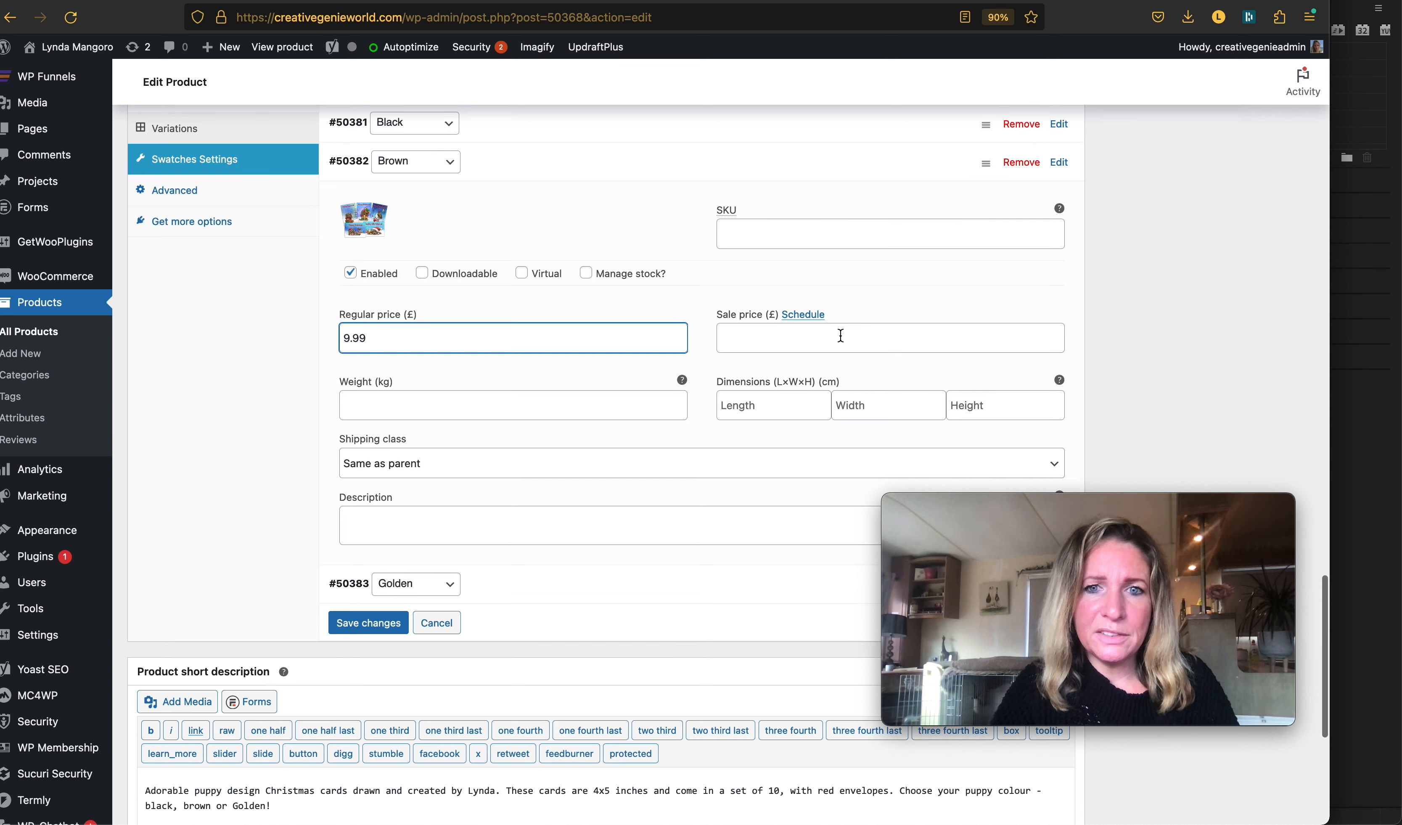
{"action": "scroll", "coordinate": [929, 335], "scroll_direction": "down", "scroll_amount": 5}
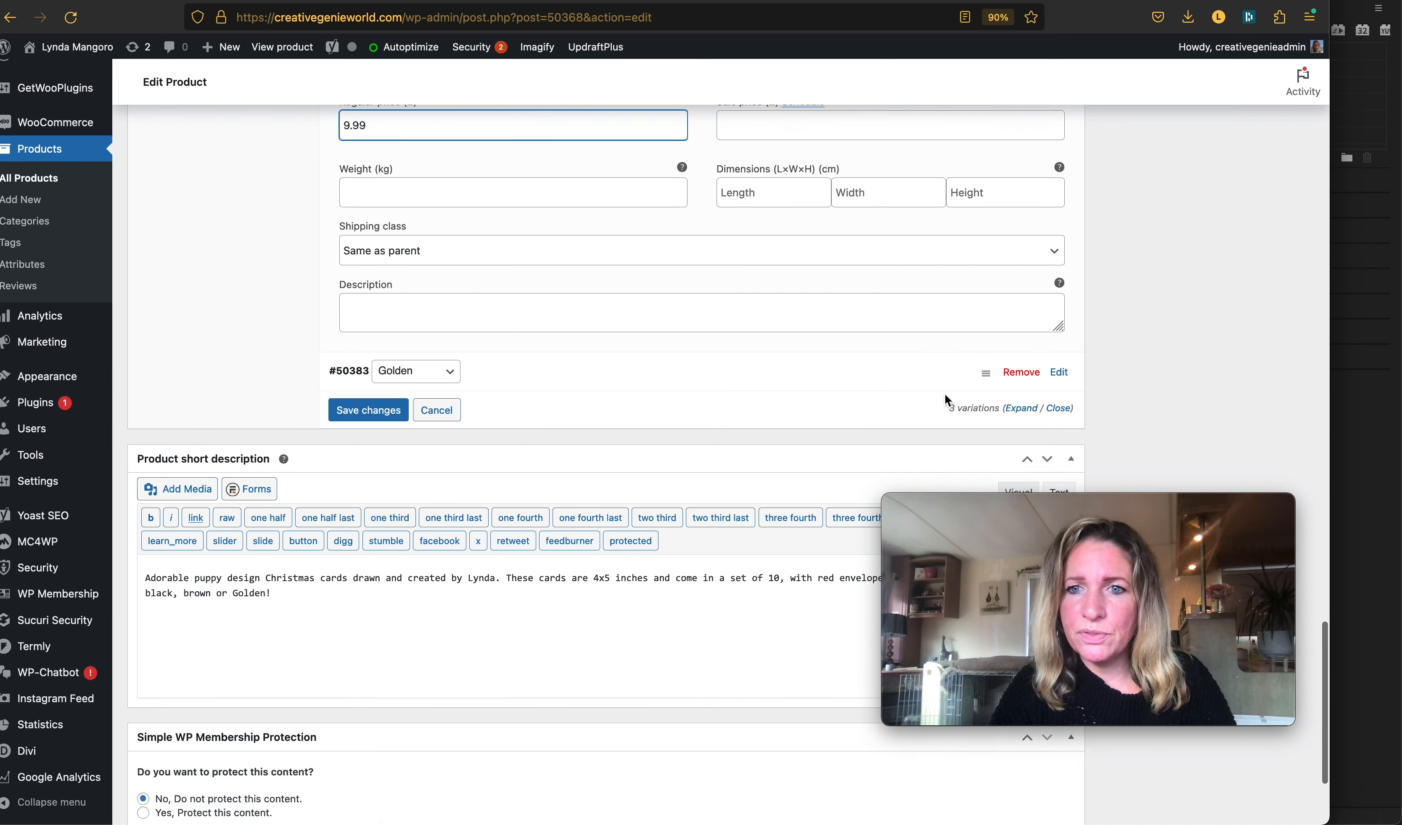
{"action": "left_click", "coordinate": [1058, 372]}
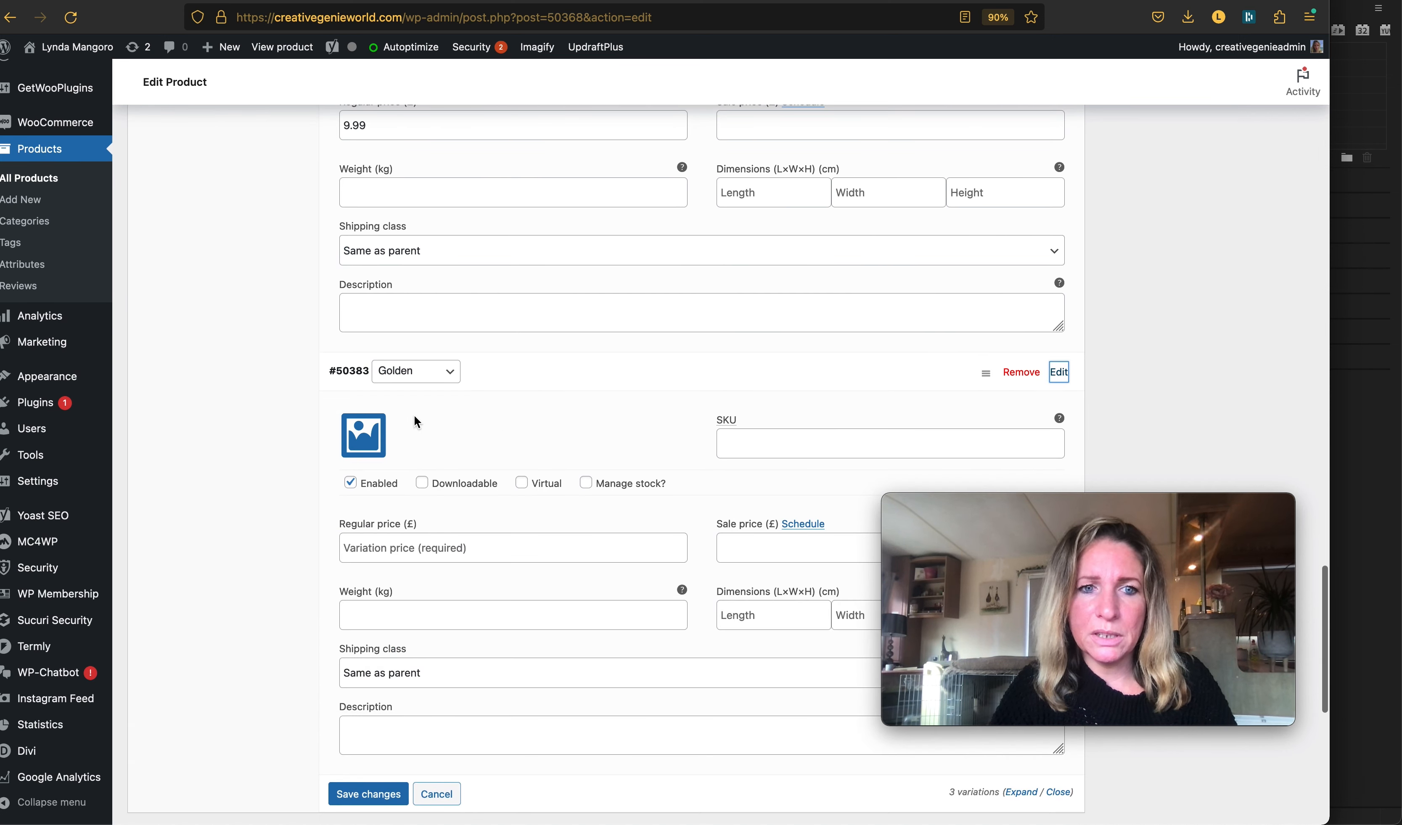
{"action": "left_click", "coordinate": [363, 435]}
{"action": "left_click", "coordinate": [93, 239]}
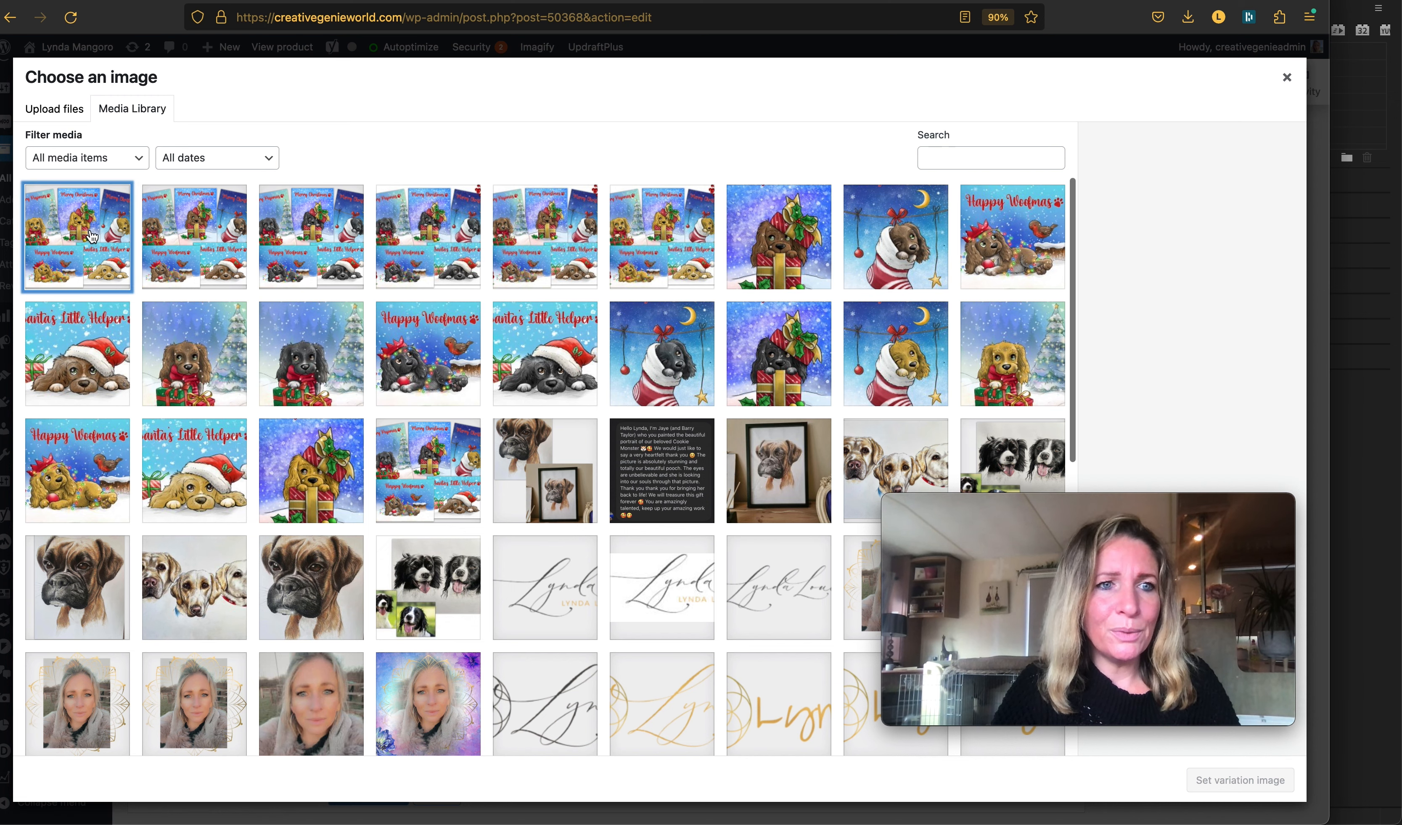
{"action": "left_click", "coordinate": [1210, 783]}
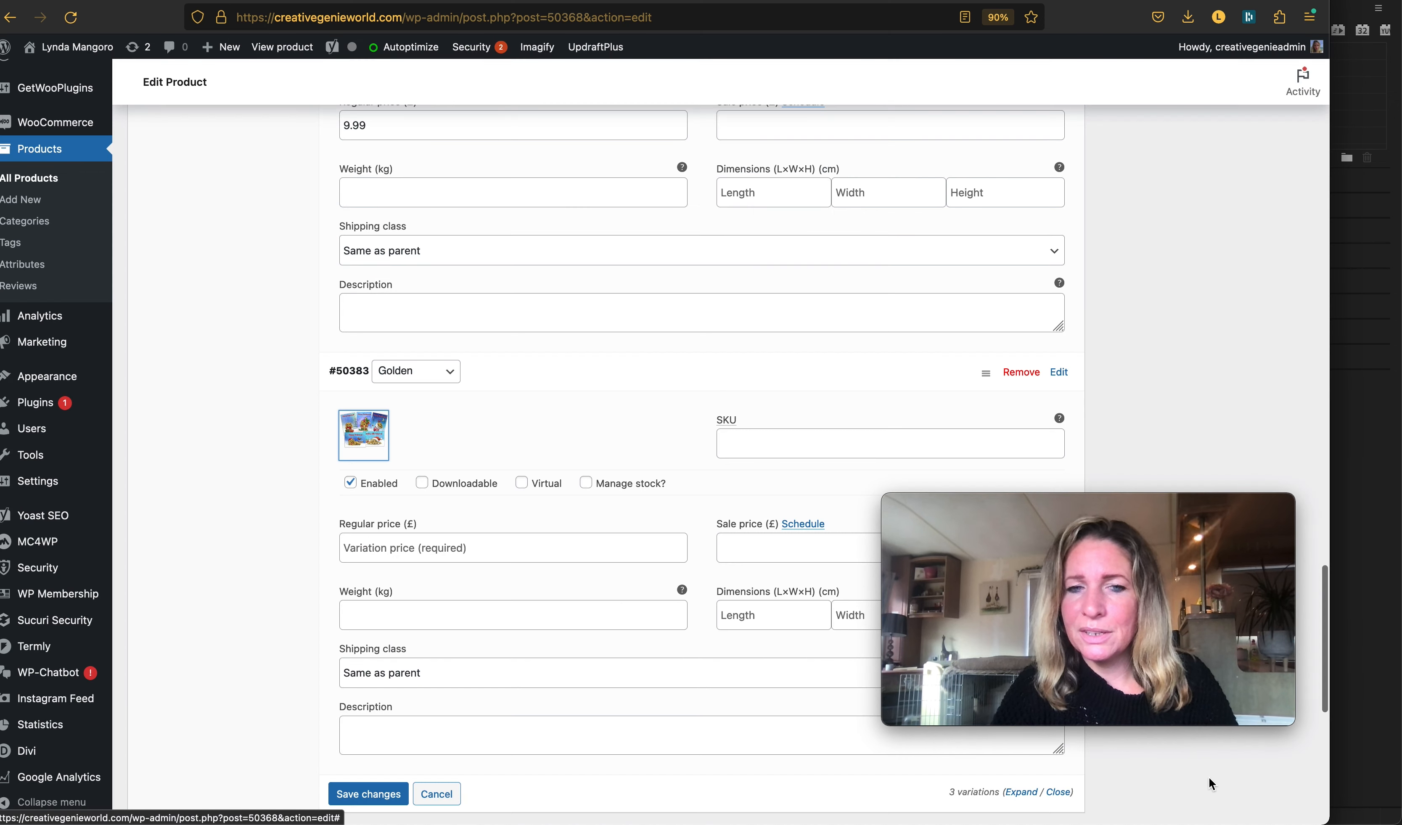
Step: Set the Golden variation's regular price to £9.99 and save the variation changes
{"action": "left_click", "coordinate": [481, 548]}
{"action": "type", "text": "9"}
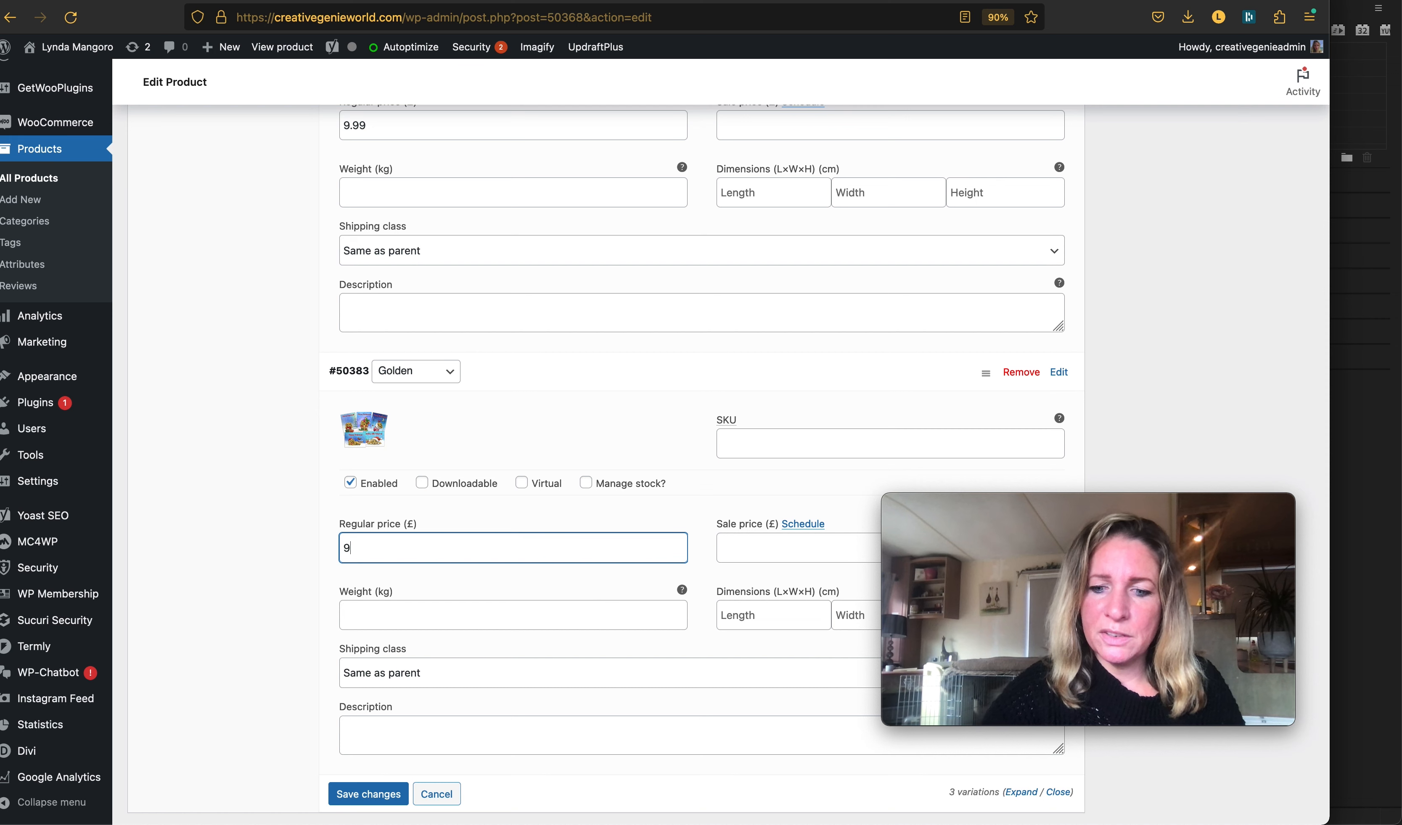
{"action": "type", "text": ".99"}
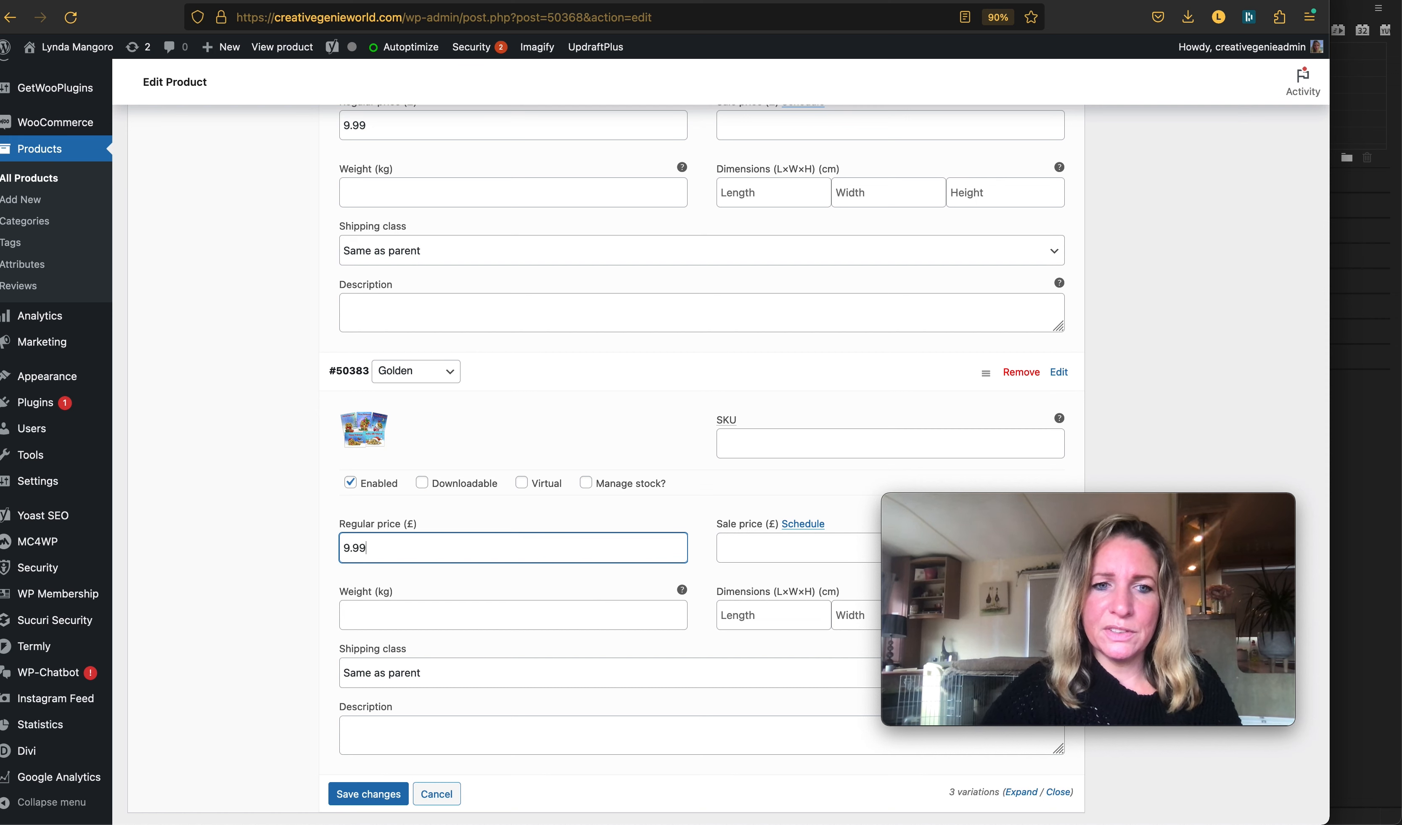
{"action": "left_click", "coordinate": [546, 592]}
{"action": "scroll", "coordinate": [546, 592], "scroll_direction": "down", "scroll_amount": 2}
{"action": "scroll", "coordinate": [545, 590], "scroll_direction": "down", "scroll_amount": 5}
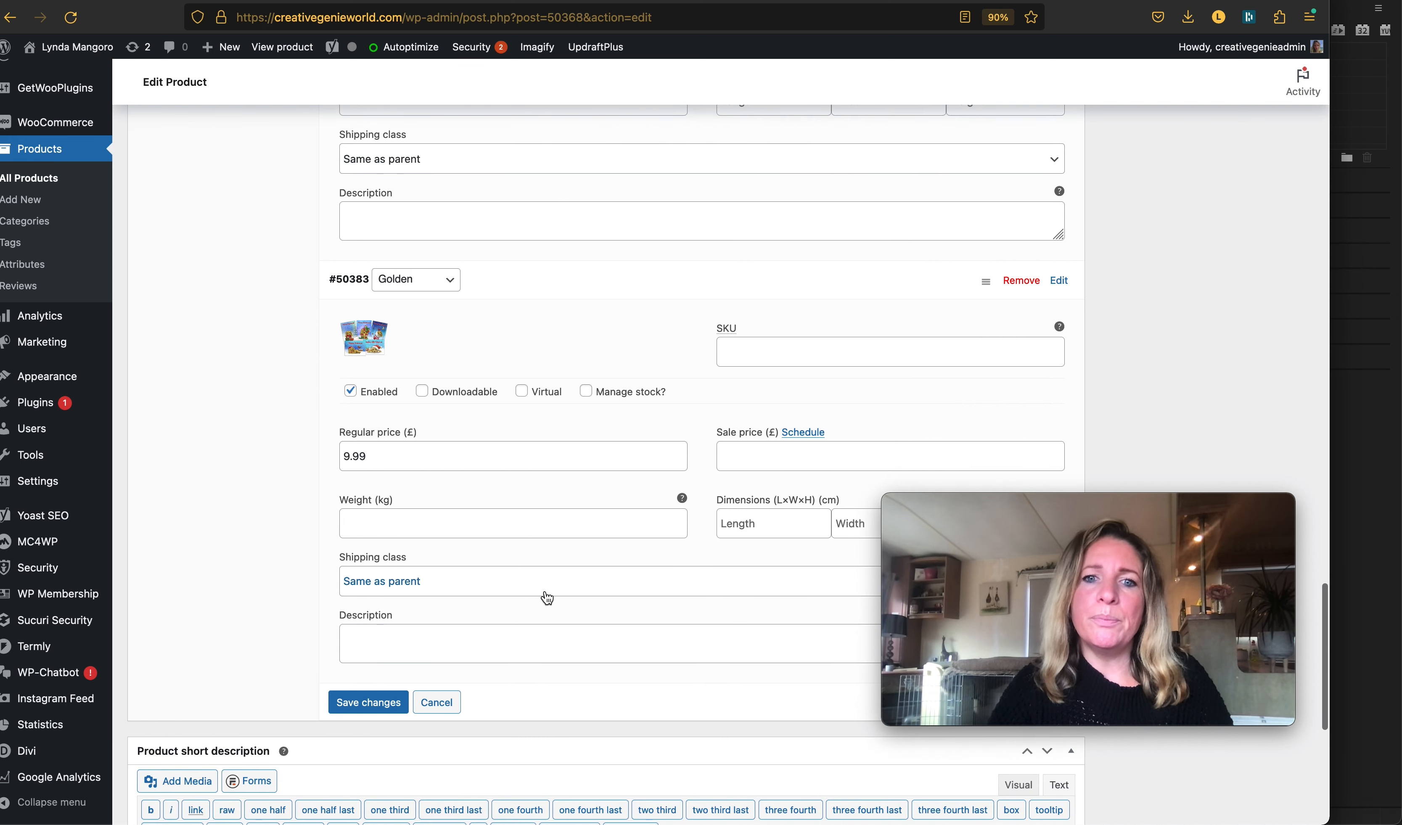
{"action": "scroll", "coordinate": [544, 591], "scroll_direction": "down", "scroll_amount": 1}
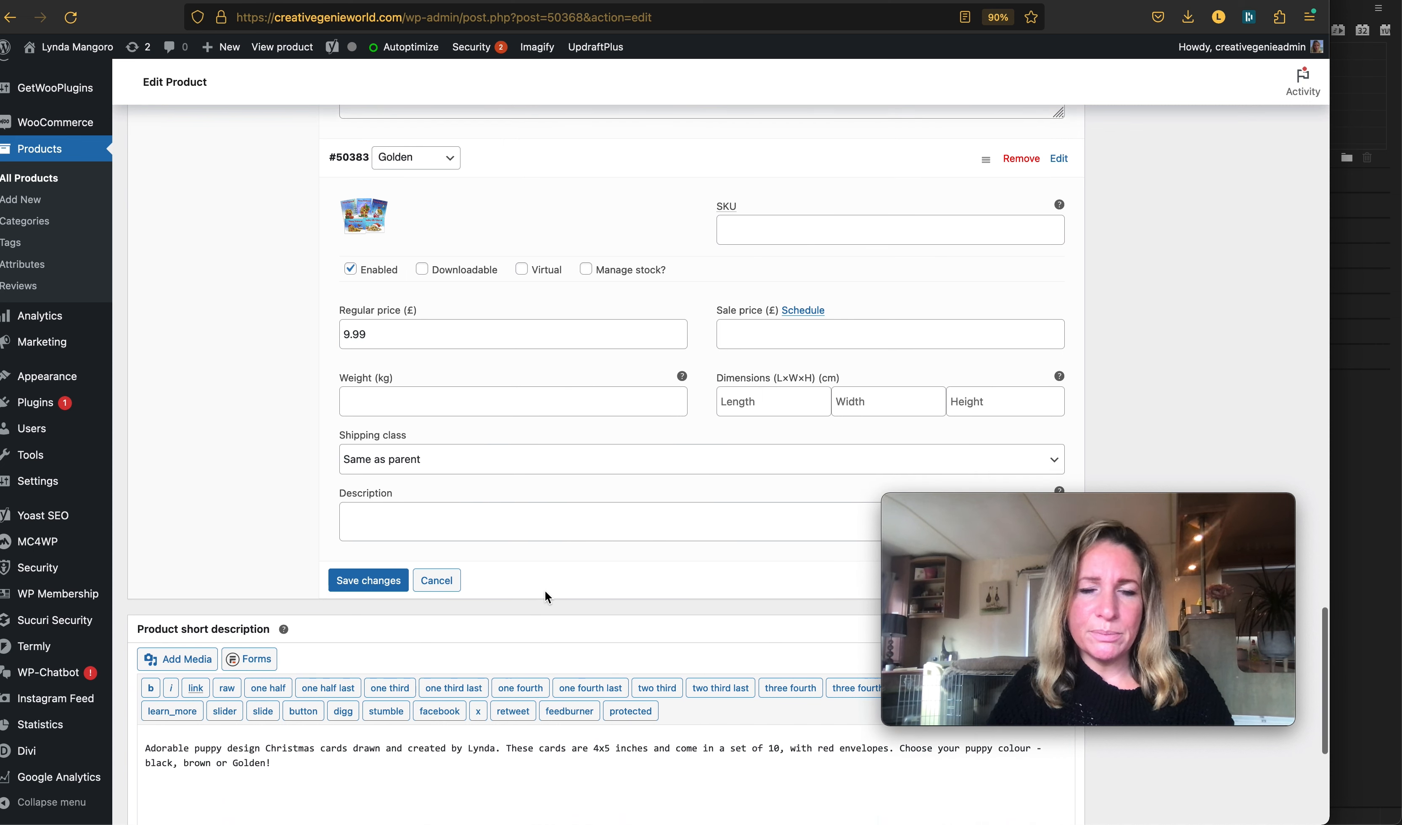
{"action": "scroll", "coordinate": [545, 591], "scroll_direction": "down", "scroll_amount": 1}
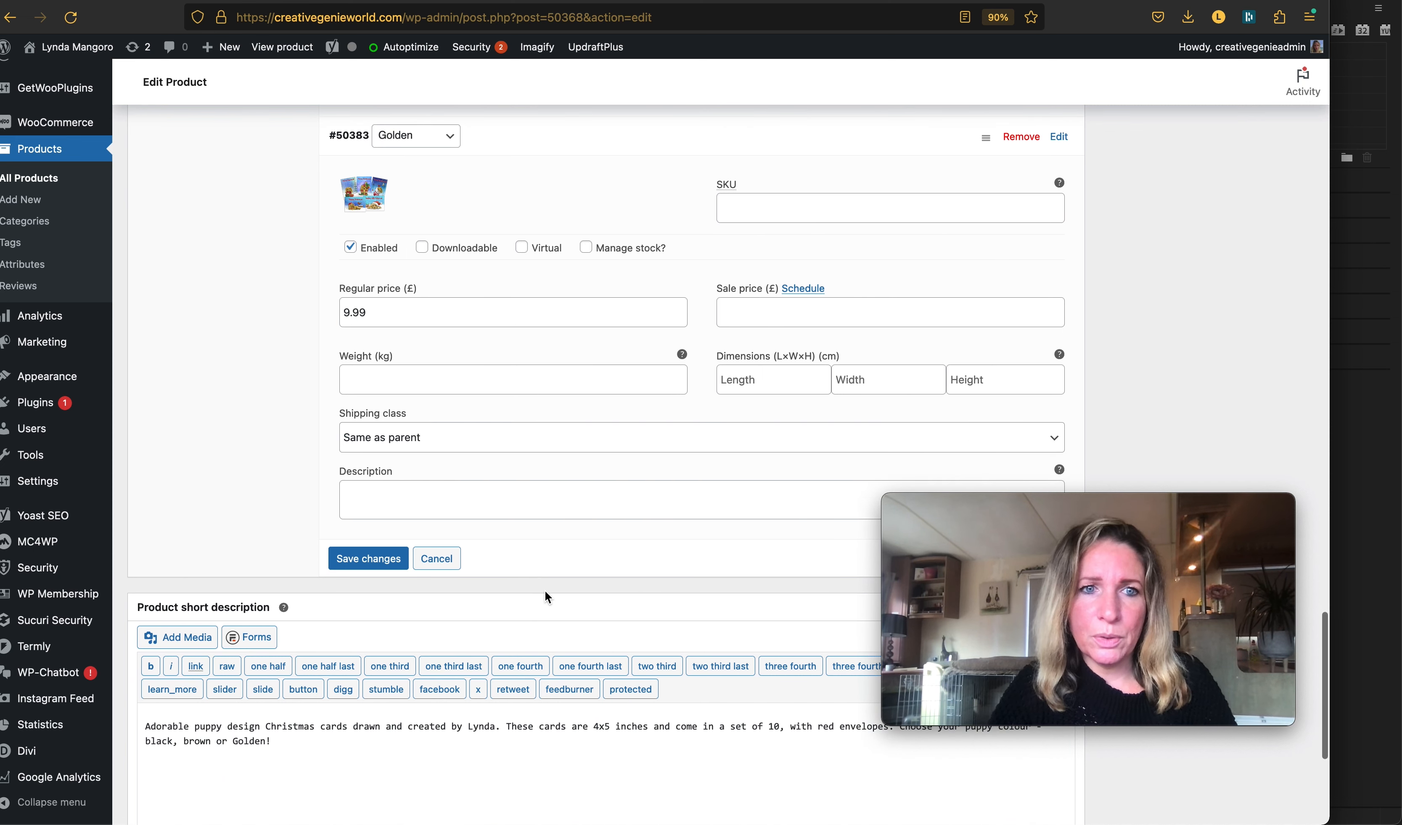
{"action": "left_click", "coordinate": [370, 563]}
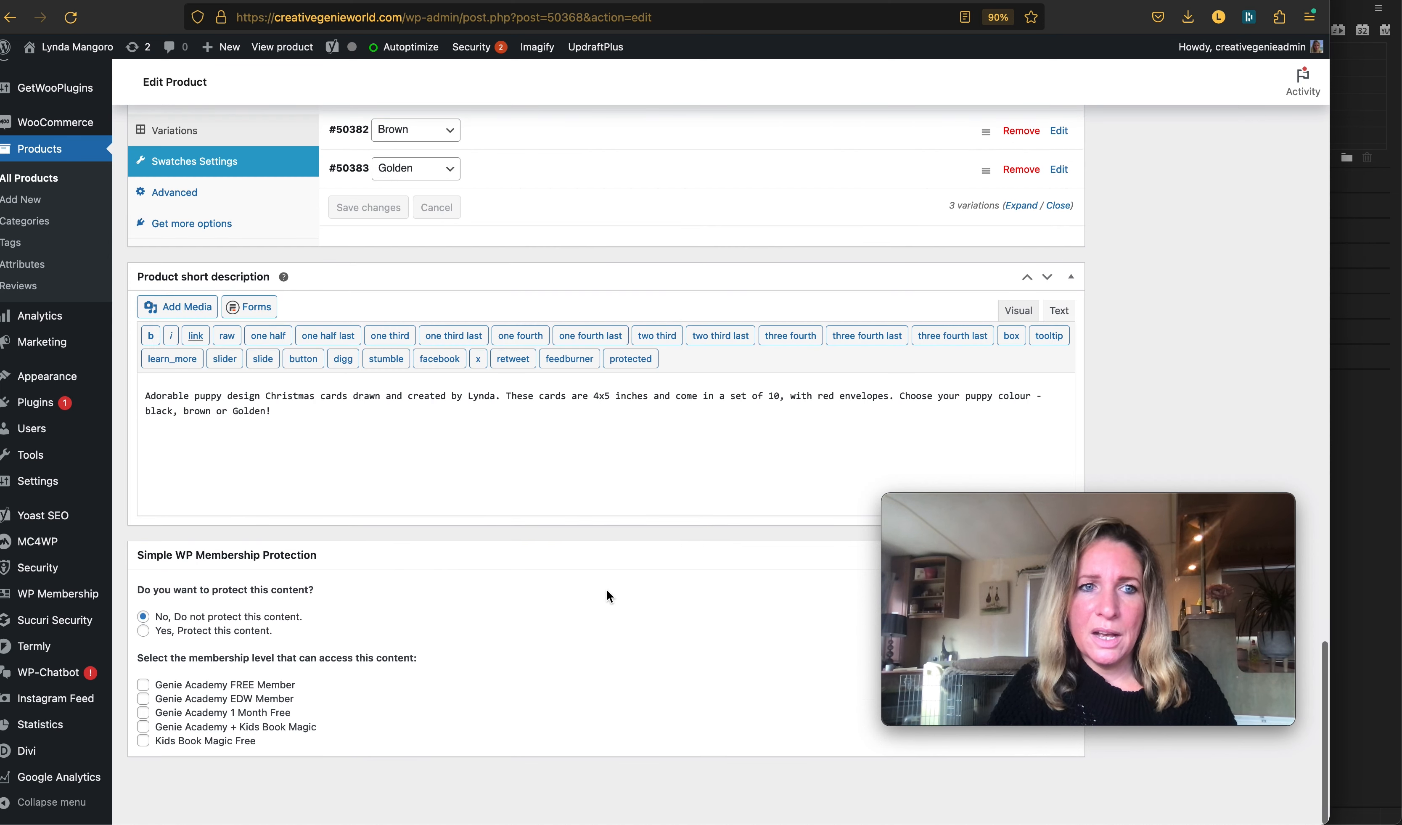
Step: Select Black as the product's default form value for Colour
{"action": "scroll", "coordinate": [606, 589], "scroll_direction": "up", "scroll_amount": 6}
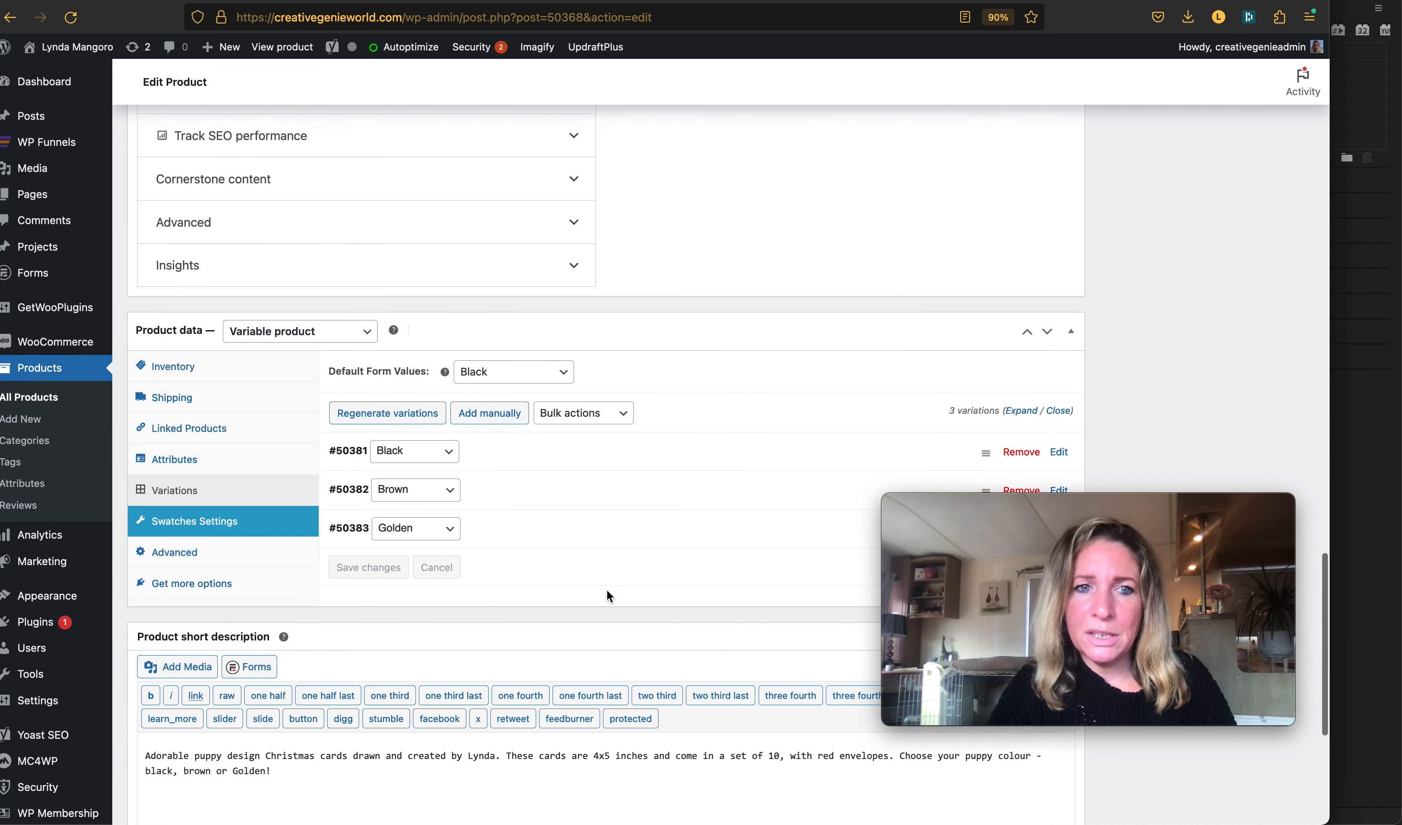
{"action": "scroll", "coordinate": [607, 589], "scroll_direction": "up", "scroll_amount": 1}
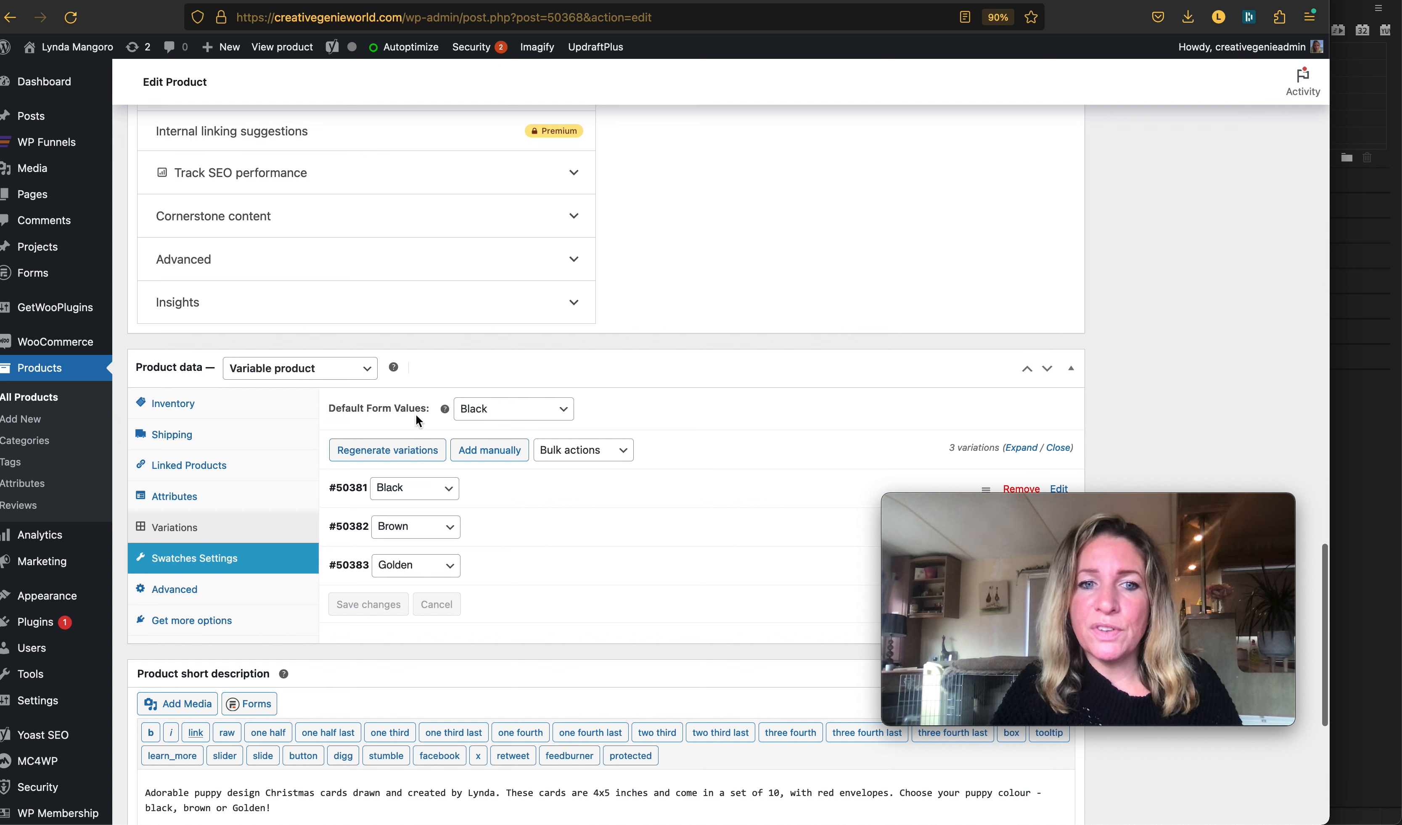
{"action": "left_click", "coordinate": [566, 409]}
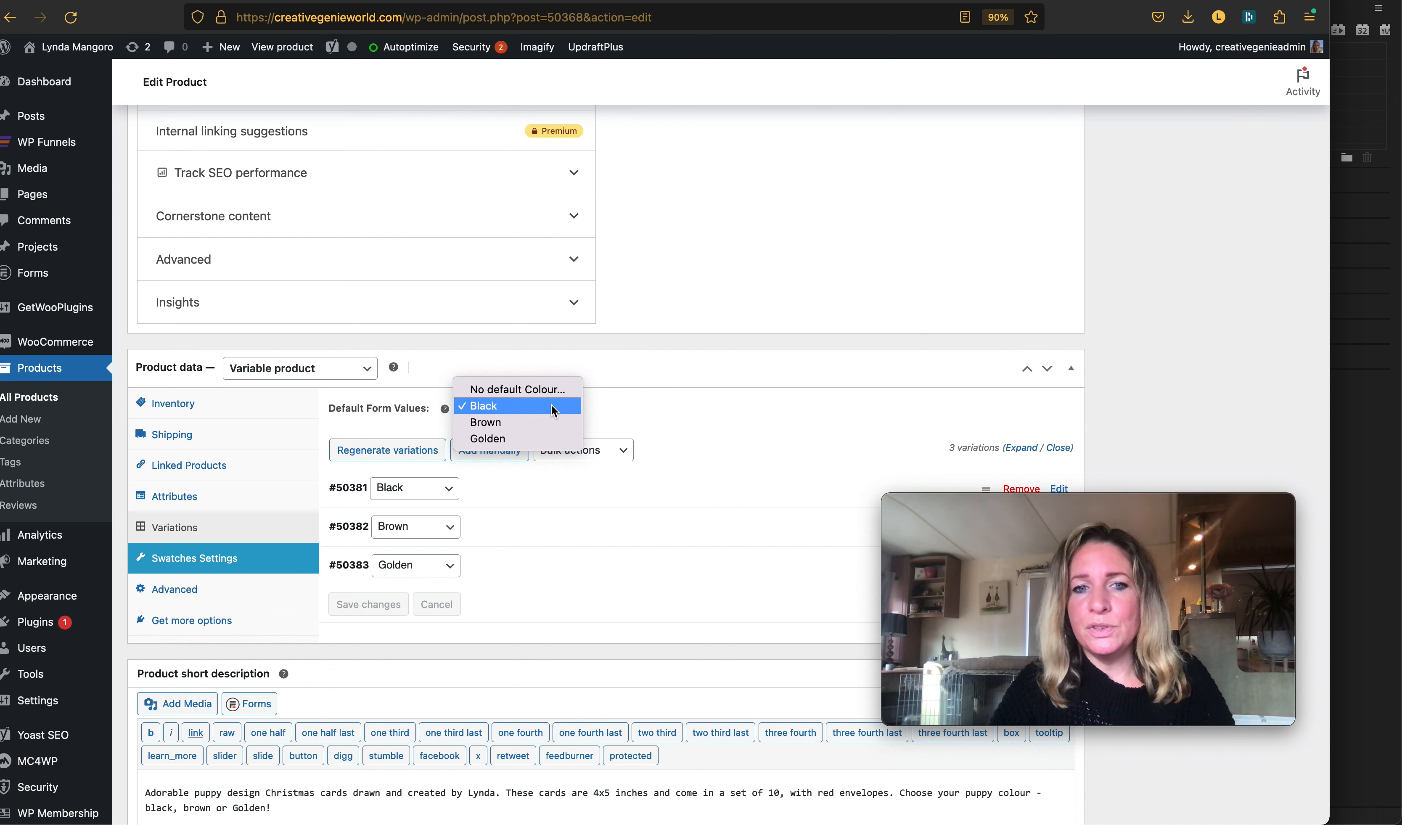
{"action": "left_click", "coordinate": [551, 406]}
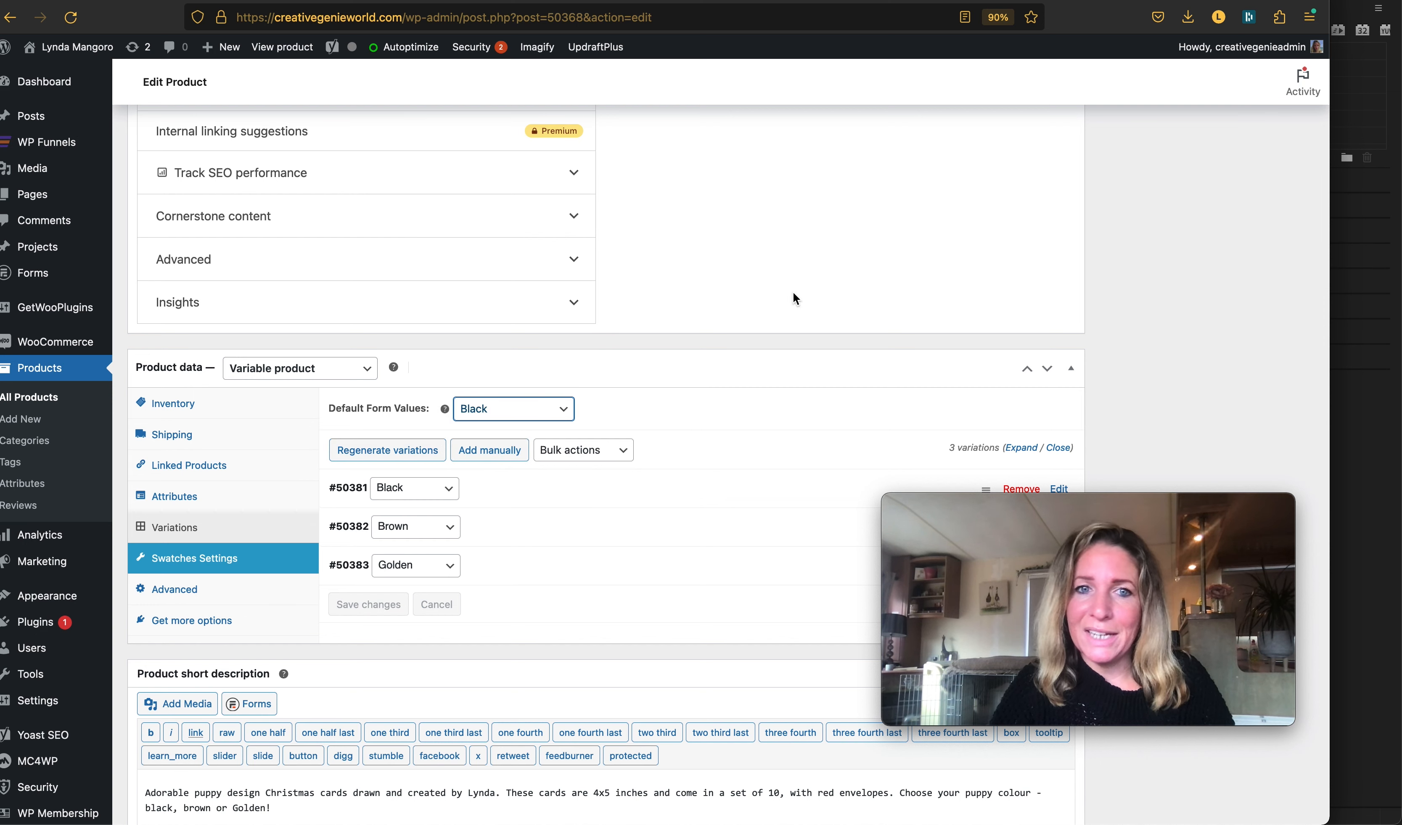
Step: Update the Lil Paws Christmas Cards Set of 10 product to publish its changes
{"action": "scroll", "coordinate": [793, 295], "scroll_direction": "up", "scroll_amount": 3}
{"action": "scroll", "coordinate": [793, 292], "scroll_direction": "down", "scroll_amount": 4}
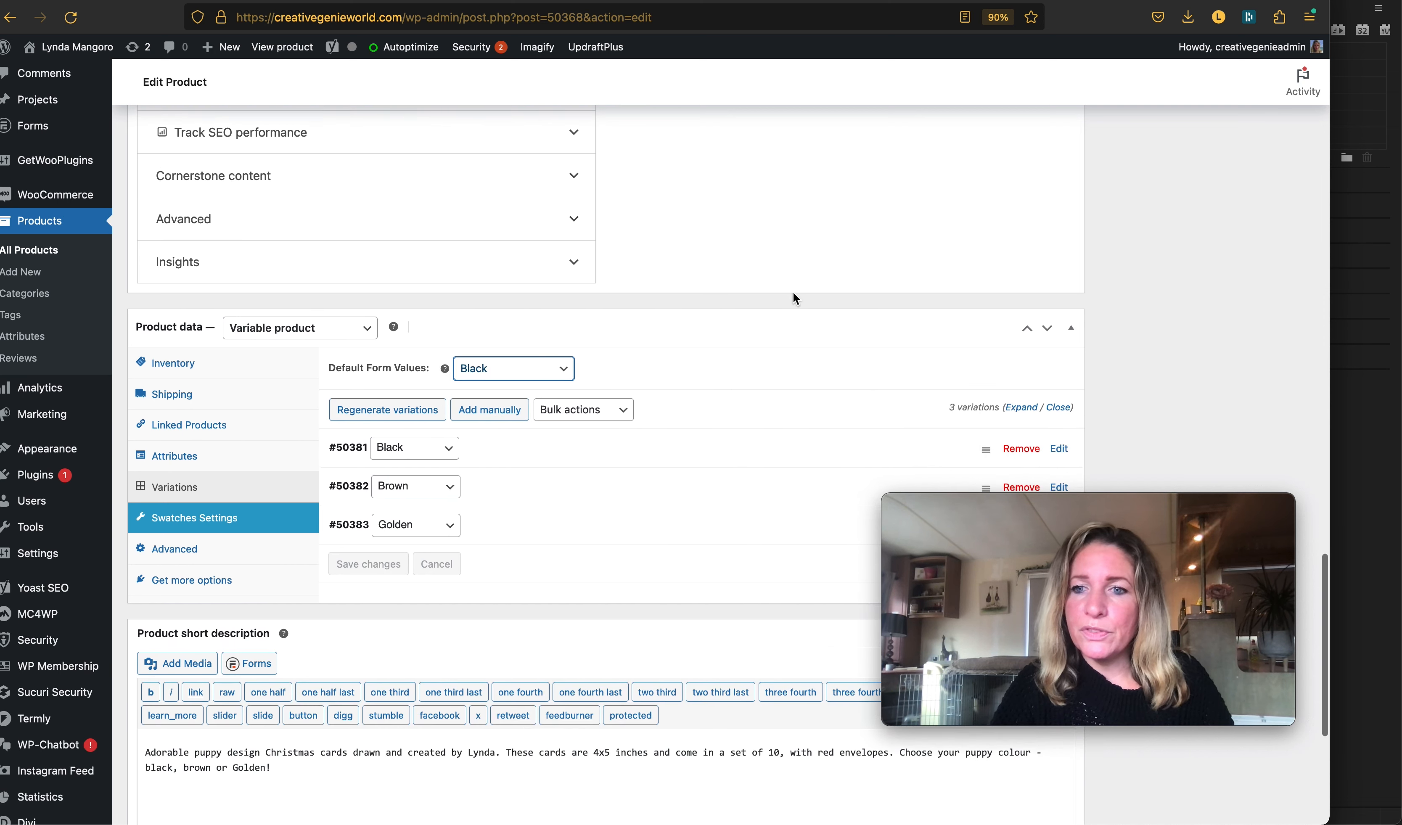
{"action": "scroll", "coordinate": [793, 291], "scroll_direction": "up", "scroll_amount": 15}
{"action": "scroll", "coordinate": [792, 291], "scroll_direction": "up", "scroll_amount": 15}
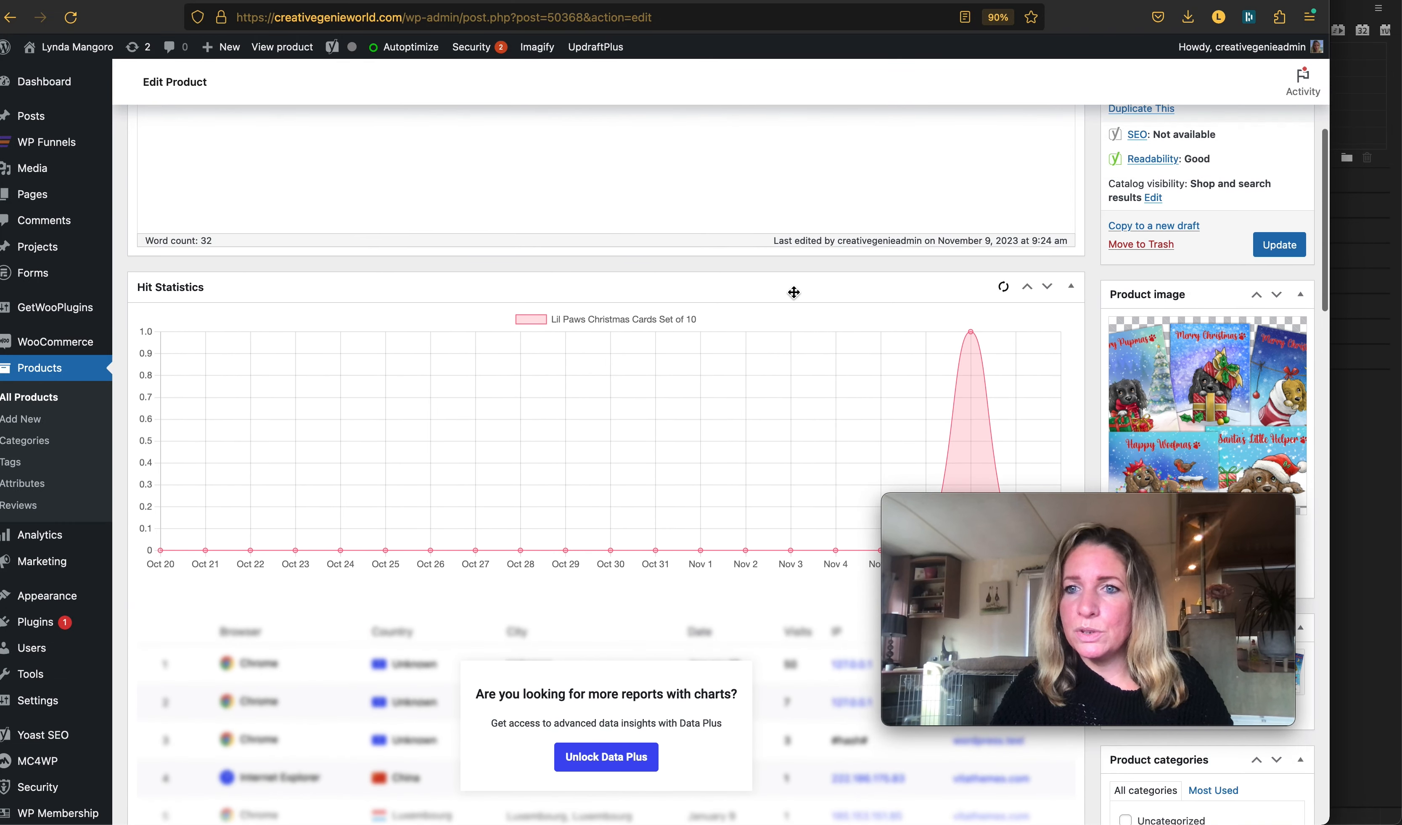
{"action": "left_click", "coordinate": [1270, 243]}
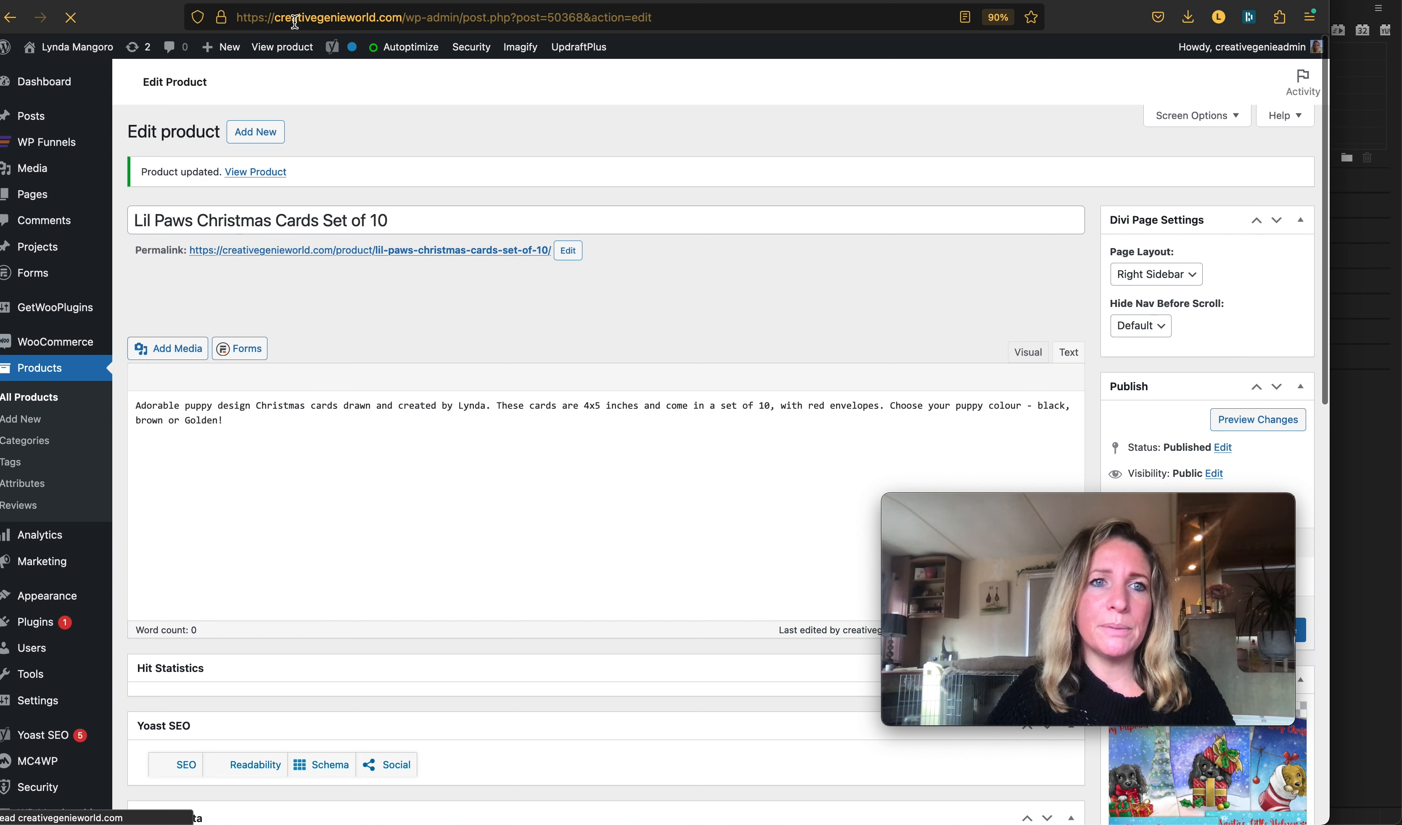
Step: Reload the product's live shop page and test the Brown and Golden colour swatches, checking the image, price and stock information
{"action": "left_click", "coordinate": [346, 2]}
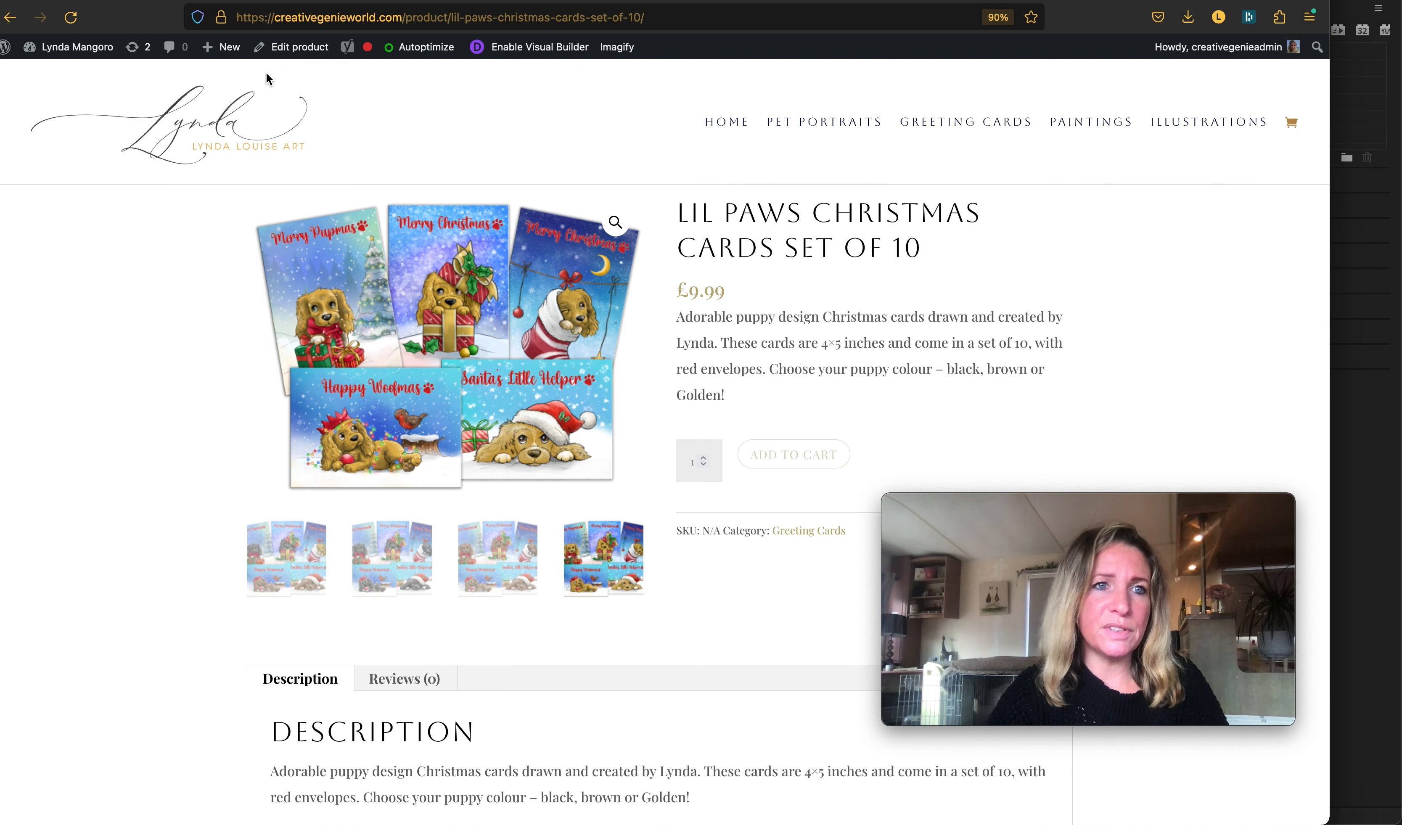
{"action": "left_click", "coordinate": [70, 17]}
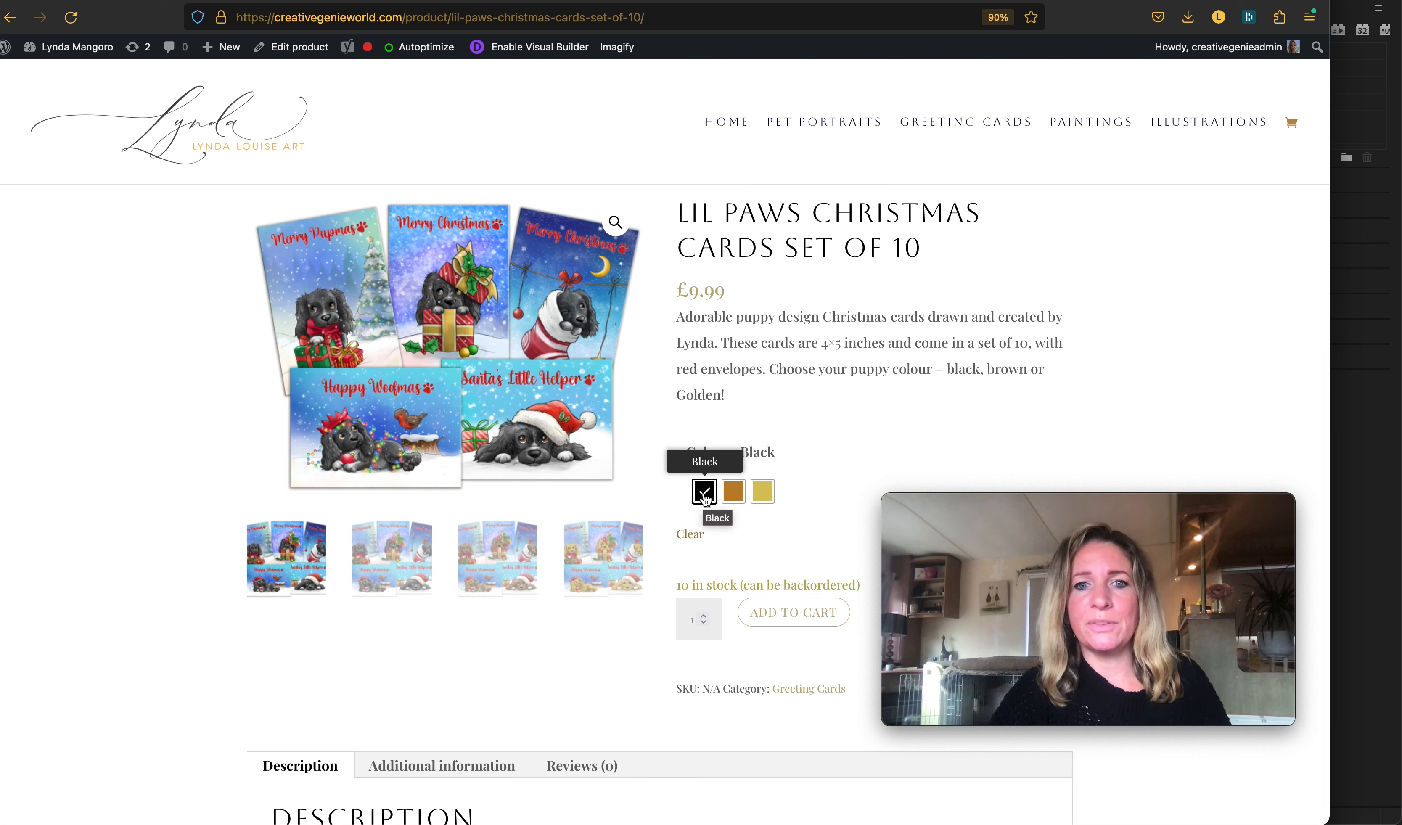
{"action": "left_click", "coordinate": [734, 492]}
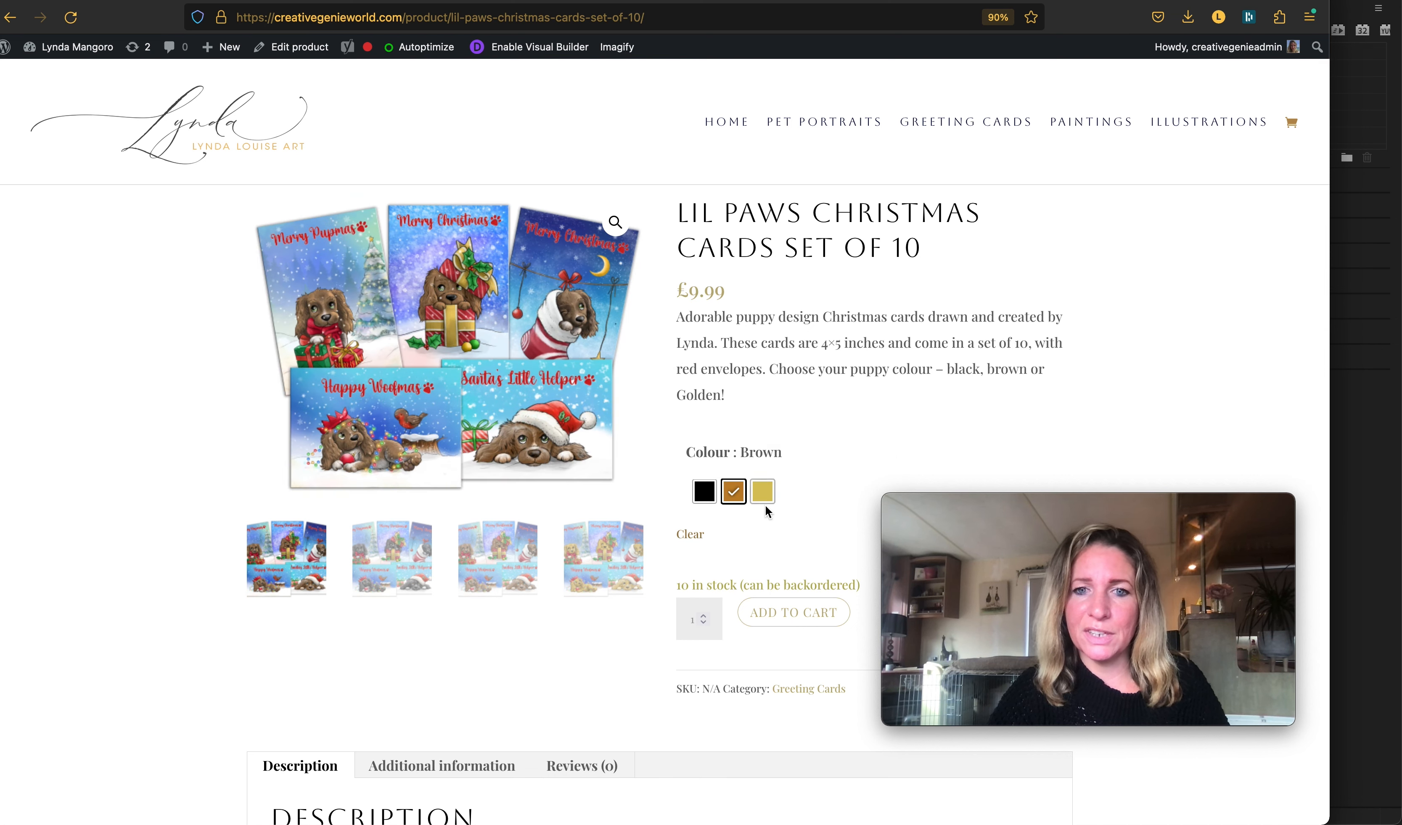
{"action": "left_click", "coordinate": [763, 491]}
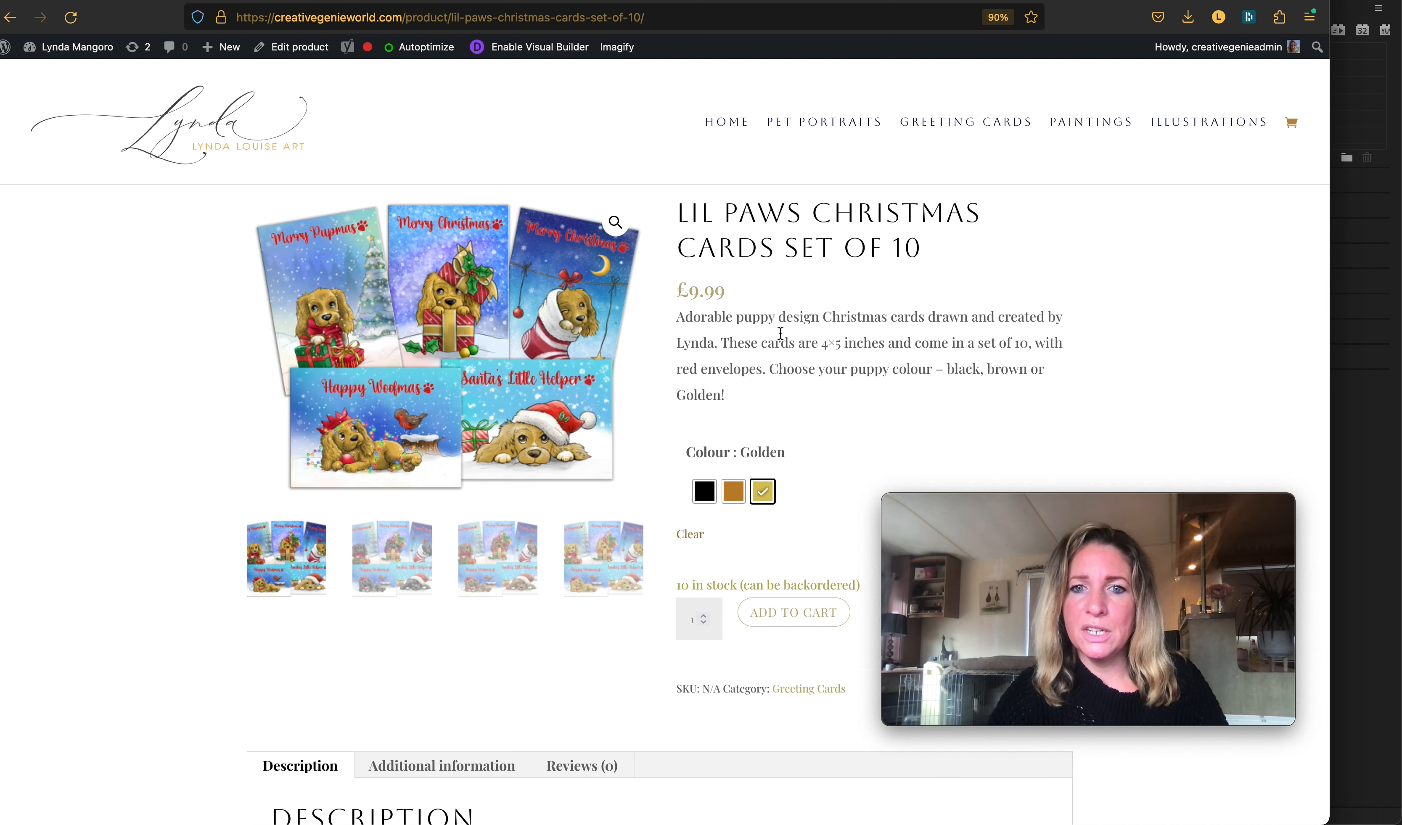
{"action": "scroll", "coordinate": [828, 403], "scroll_direction": "down", "scroll_amount": 3}
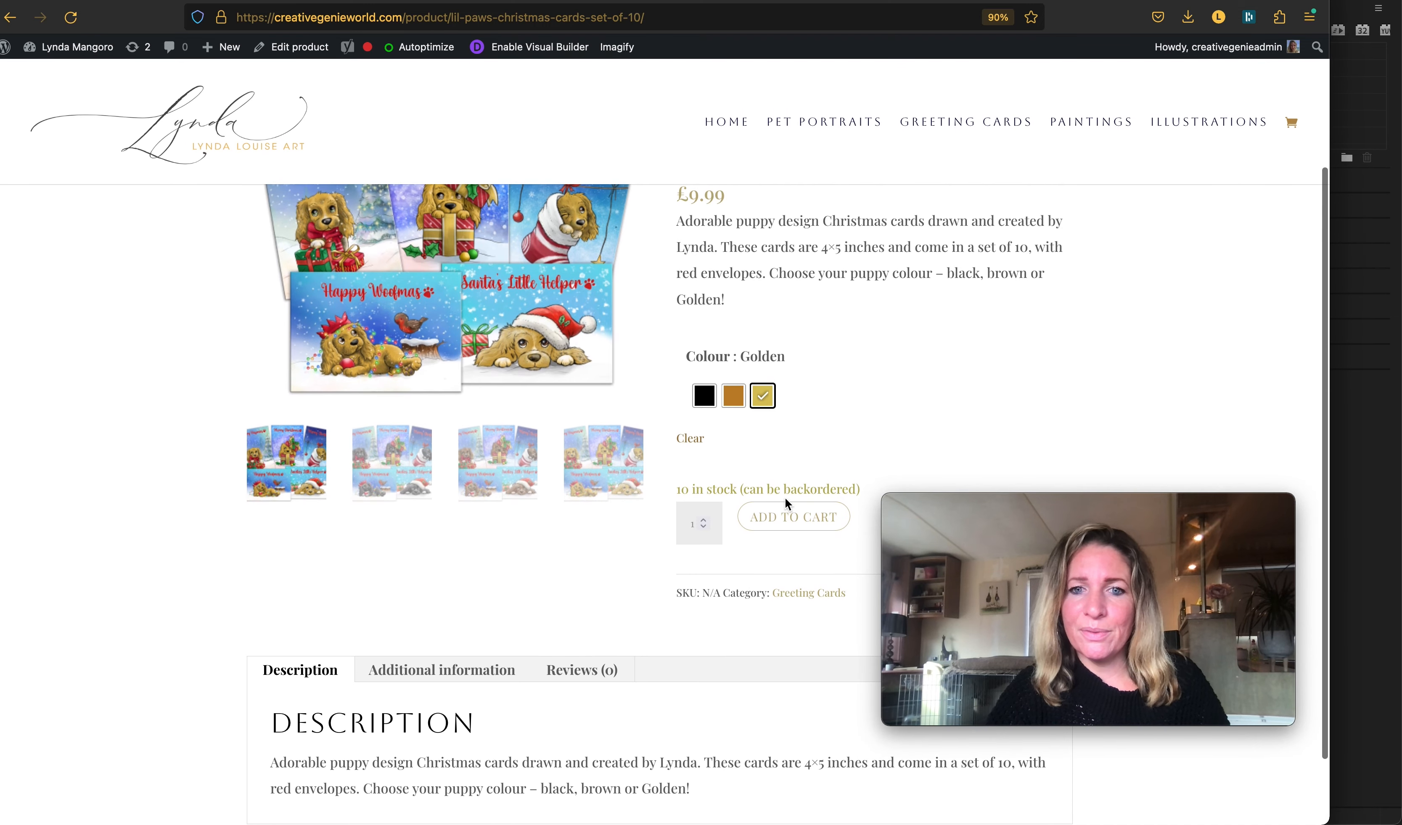
{"action": "scroll", "coordinate": [859, 437], "scroll_direction": "up", "scroll_amount": 5}
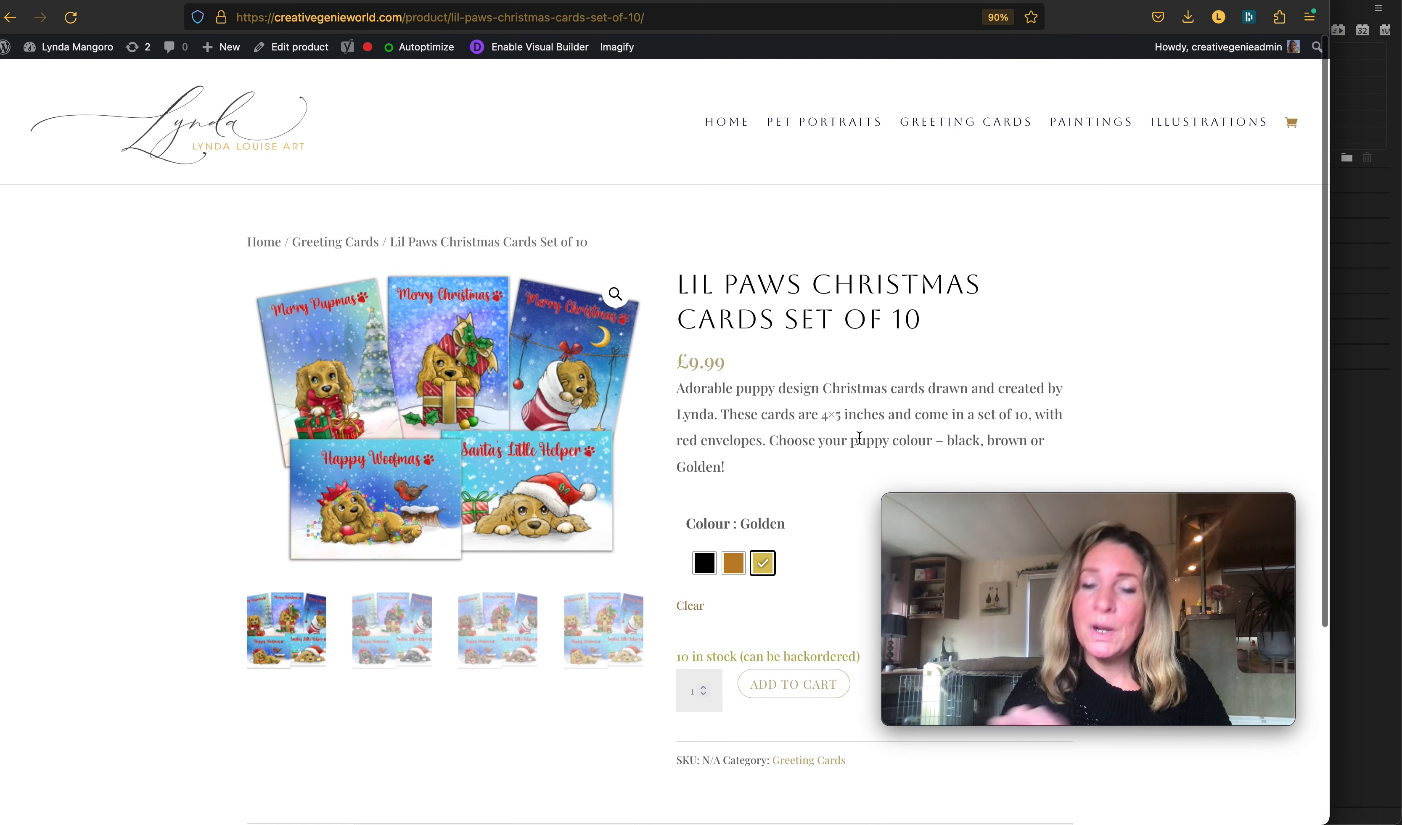